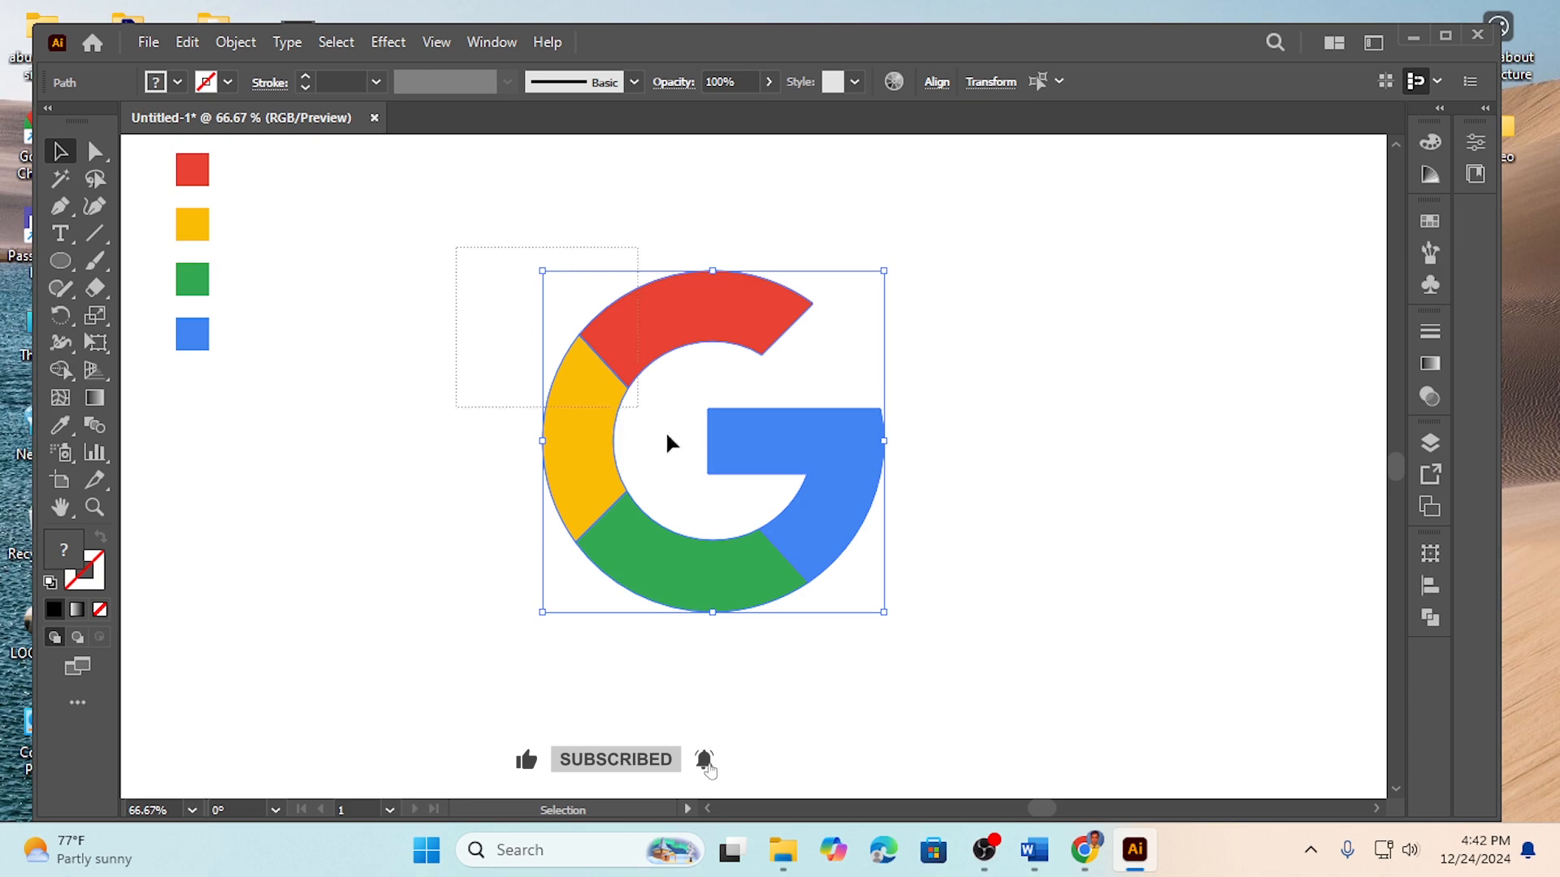
# Delete the existing four-color G logo, keeping the red, yellow, green and blue sample squares.
pyautogui.moveTo(747, 439)
pyautogui.mouseDown()
pyautogui.moveTo(885, 435)
pyautogui.moveTo(764, 432)
pyautogui.mouseUp()
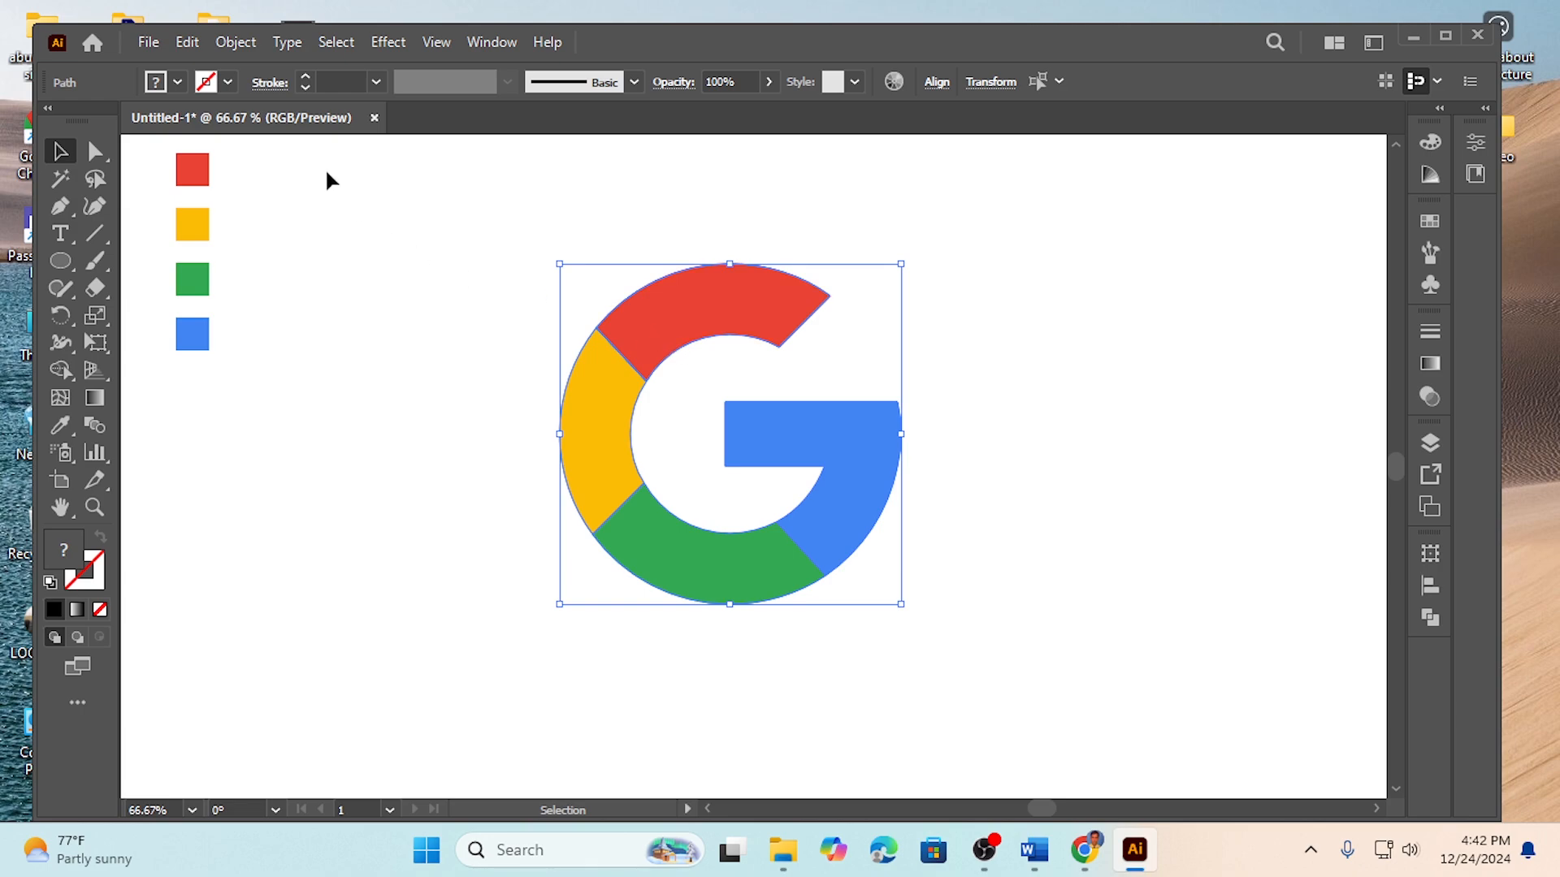
pyautogui.moveTo(247, 144); pyautogui.dragTo(196, 393)
pyautogui.click(315, 250)
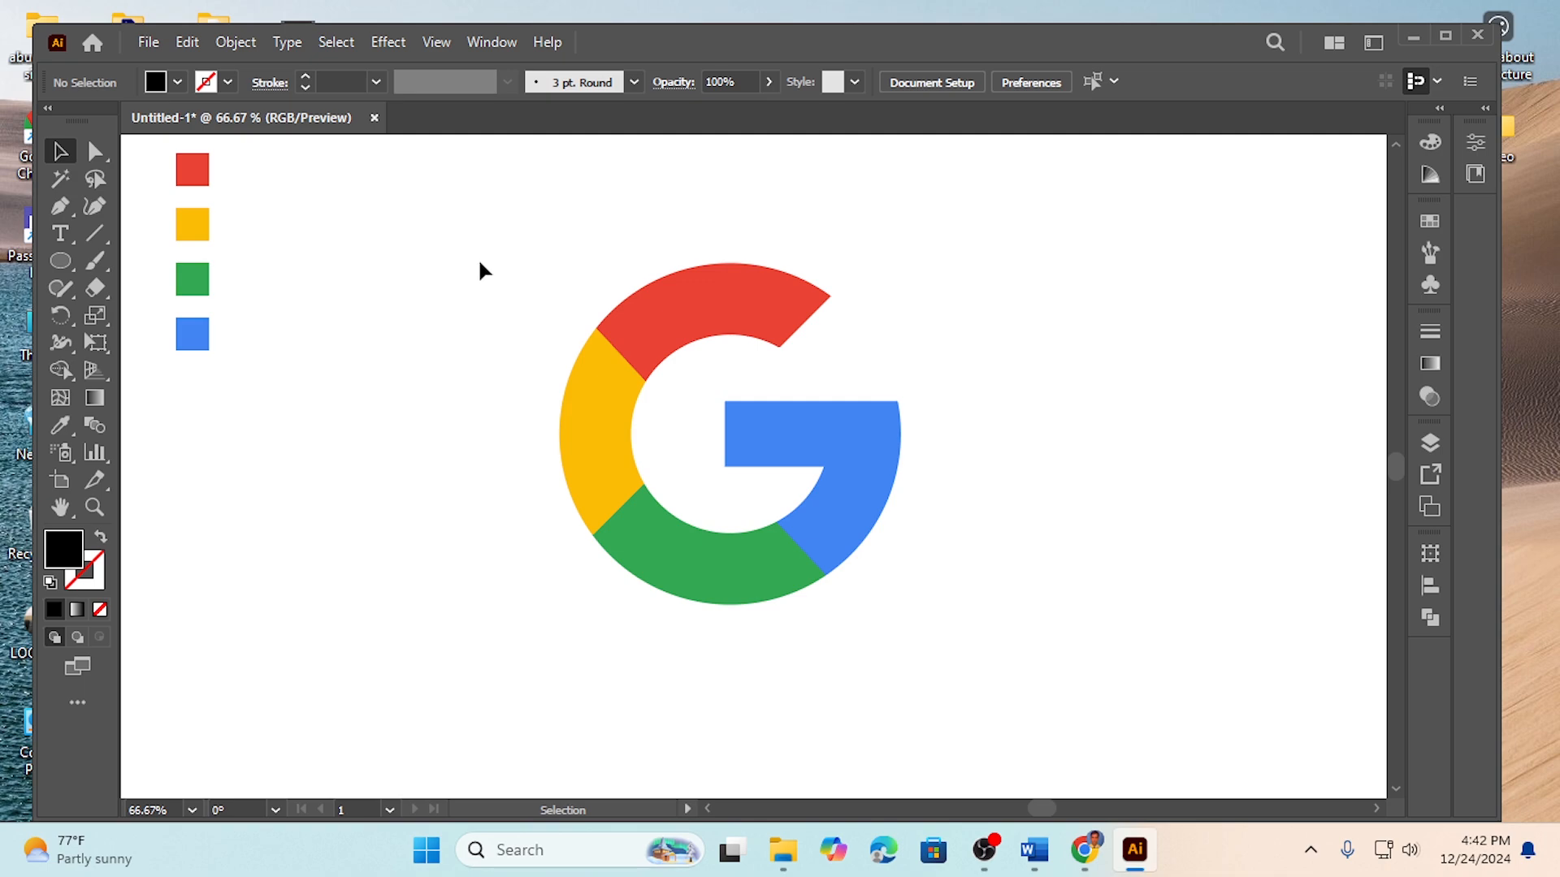
pyautogui.moveTo(510, 261); pyautogui.dragTo(897, 619)
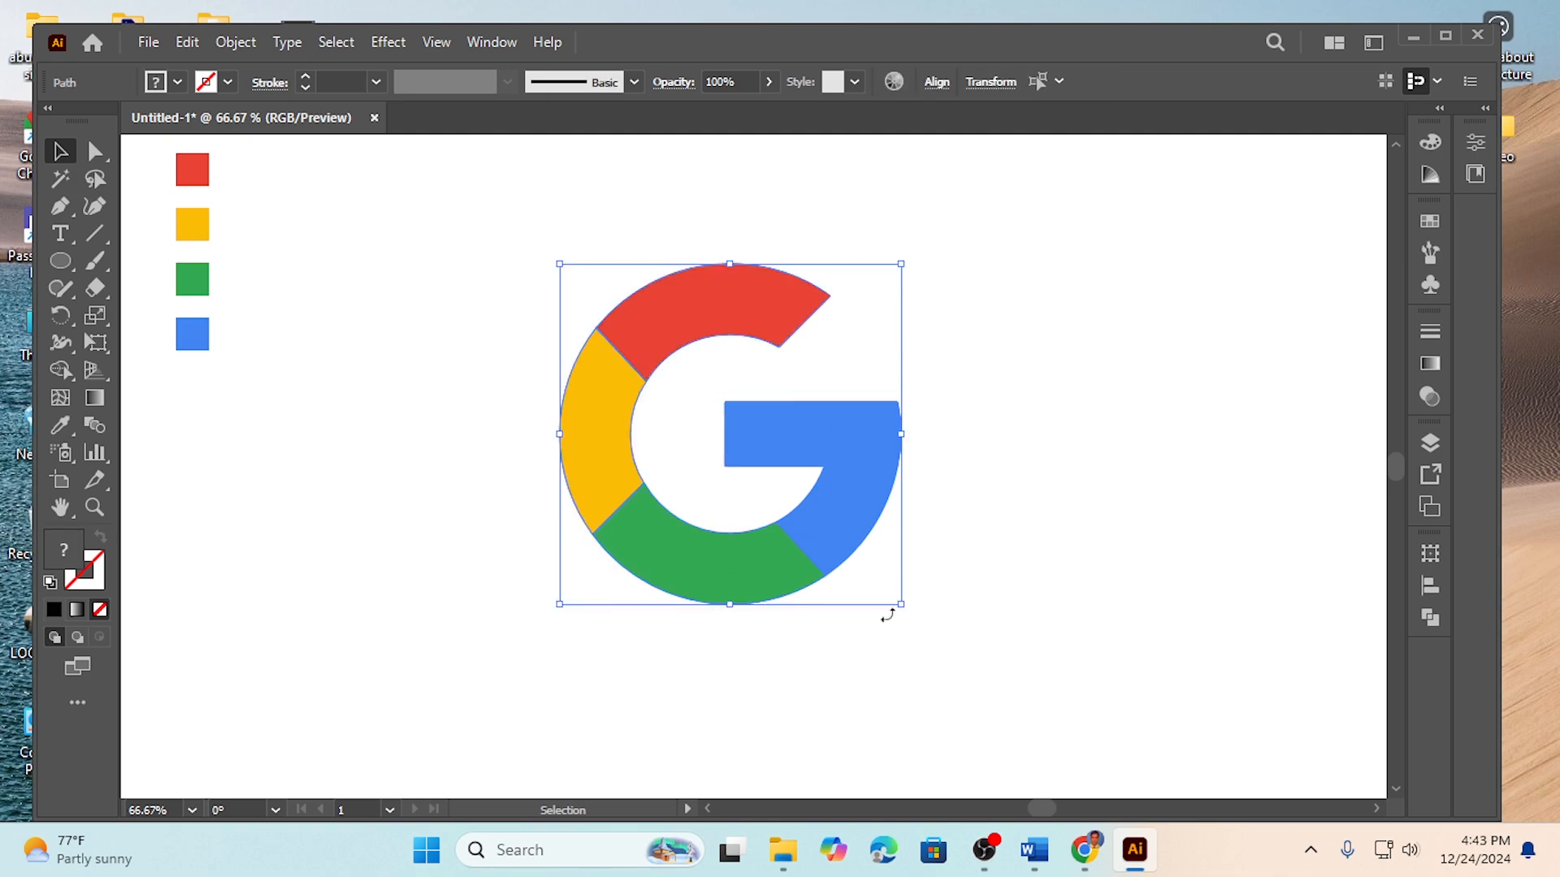
pyautogui.press('Delete')
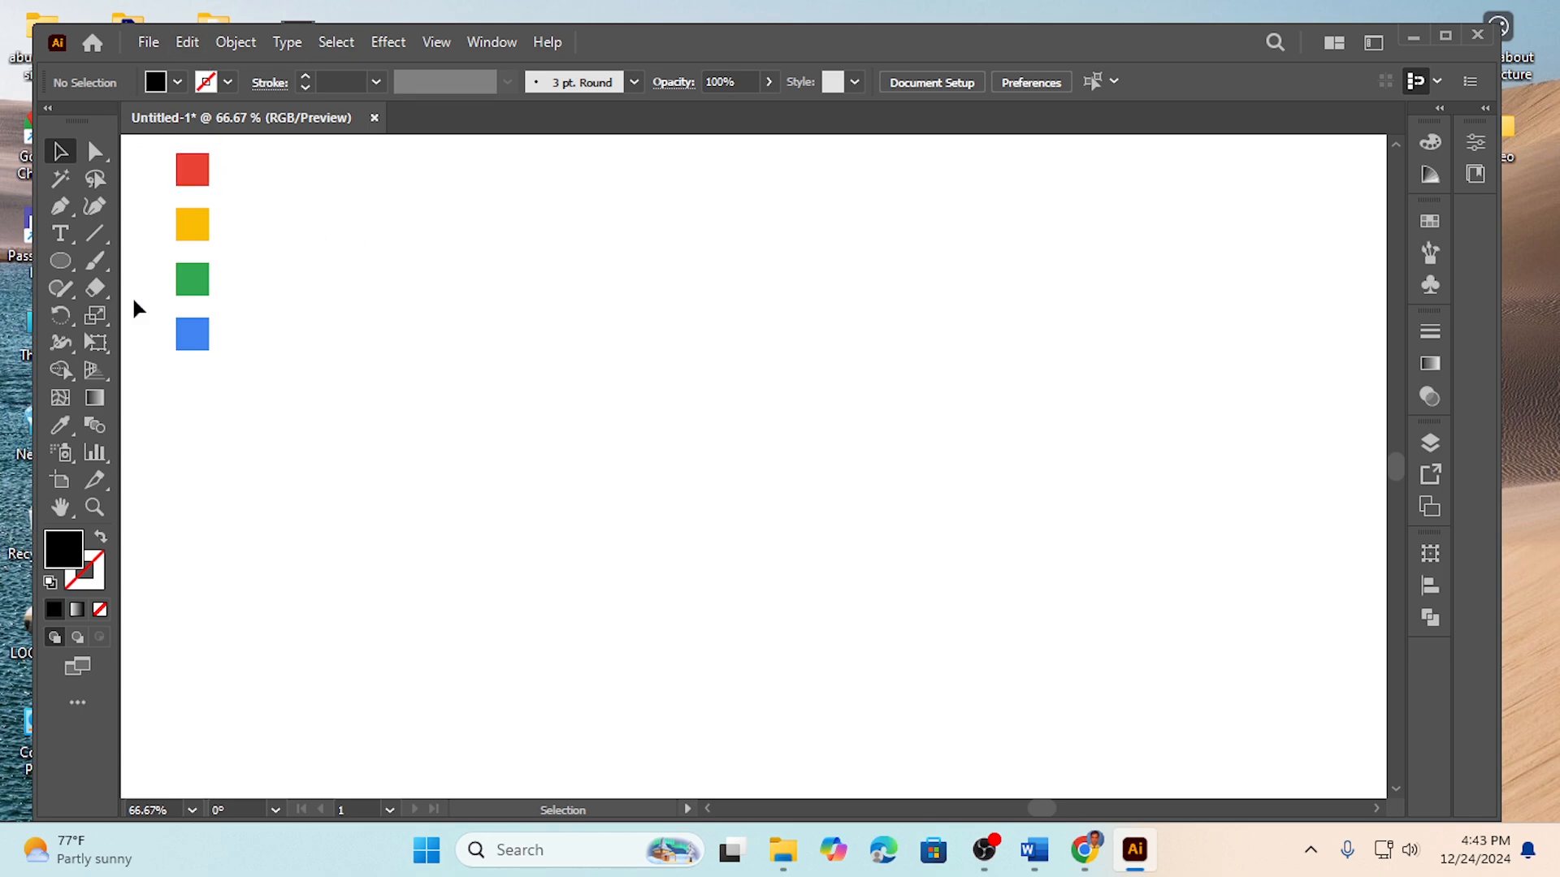
# Draw a large black-filled circle without a stroke on the empty canvas, to the right of the color squares.
pyautogui.click(60, 260)
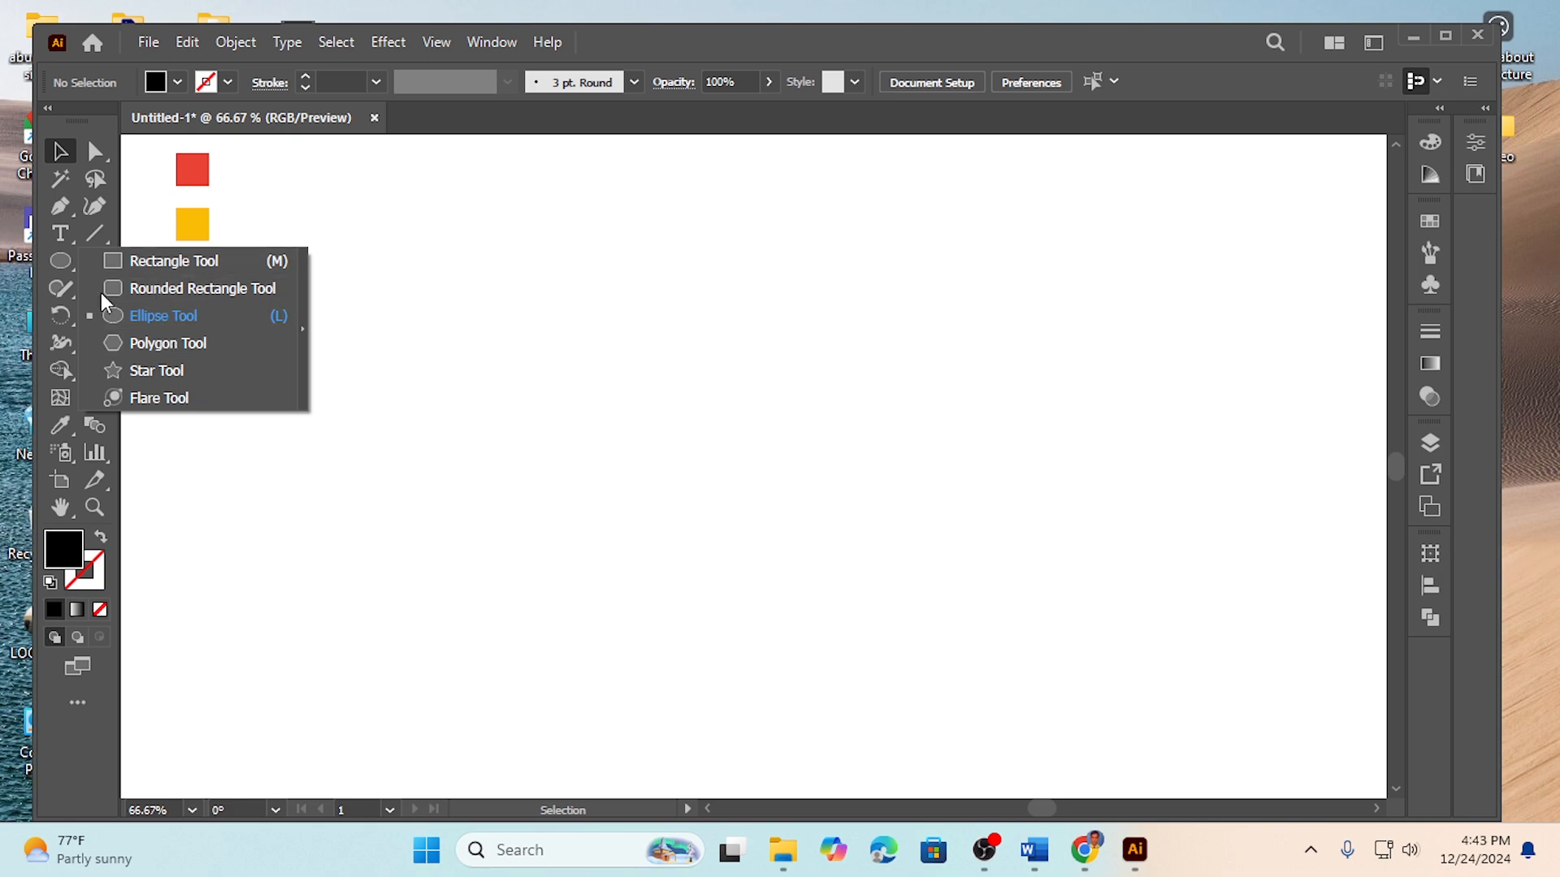
pyautogui.click(177, 315)
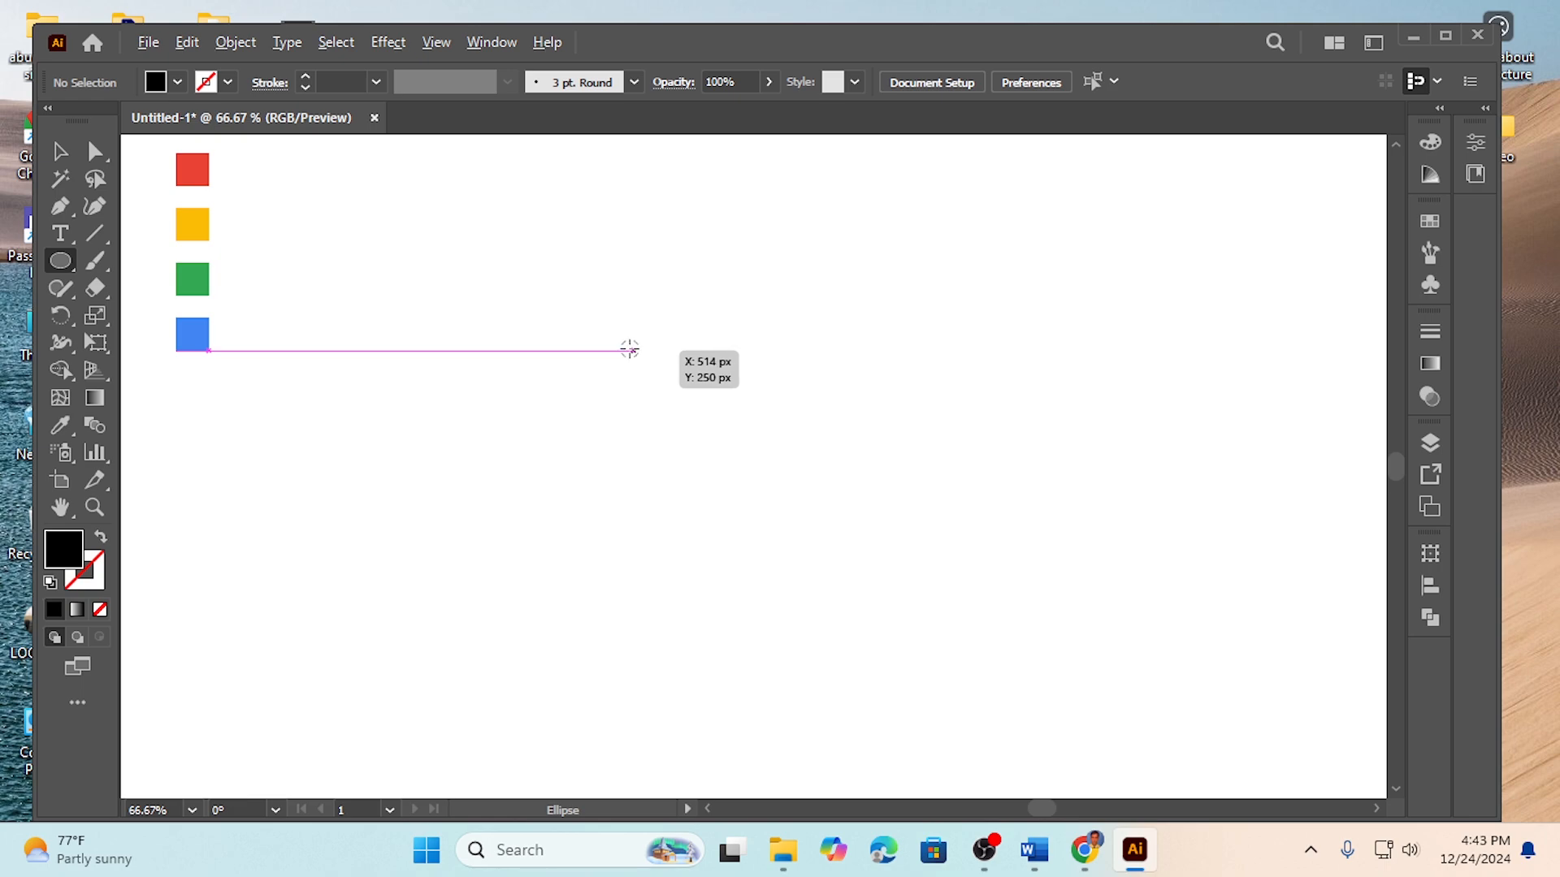
pyautogui.moveTo(578, 324); pyautogui.dragTo(740, 487)
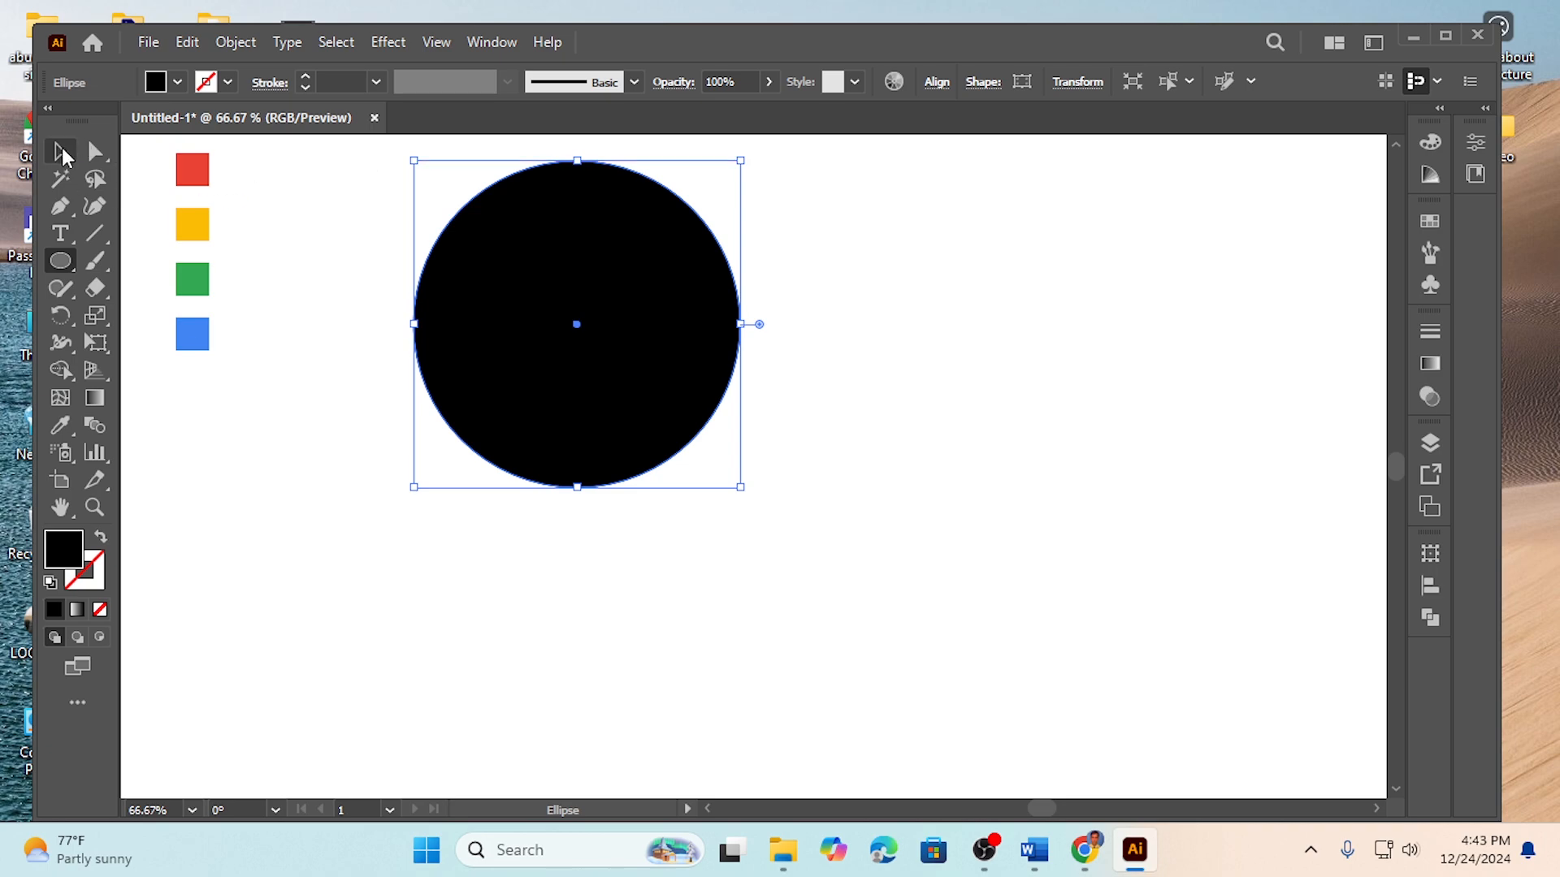
pyautogui.click(60, 151)
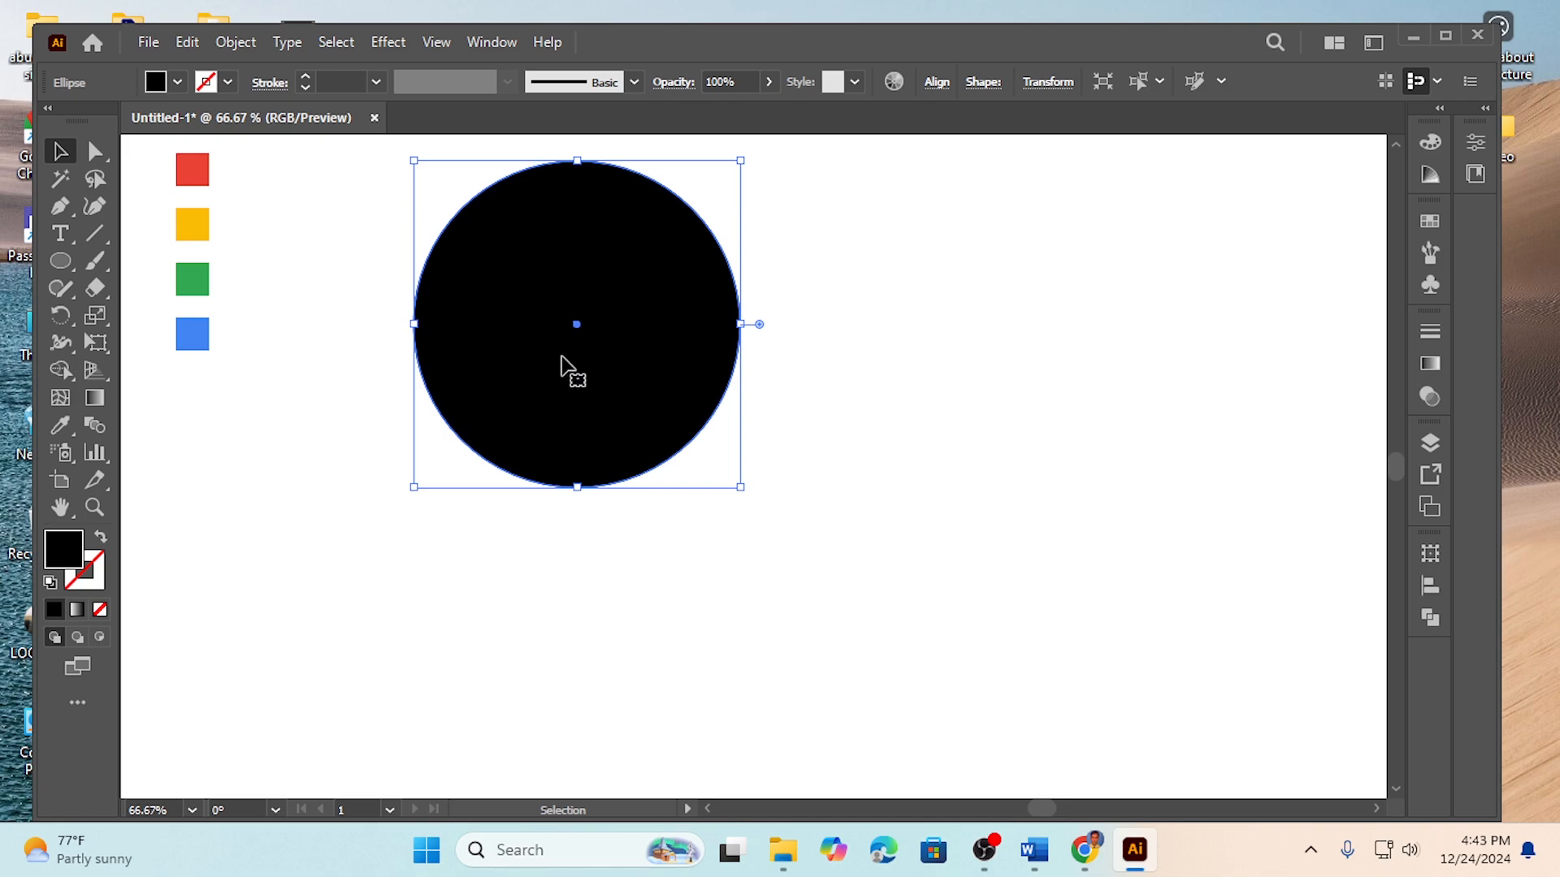
# Duplicate the black circle in front of itself and shrink the copy around its center to about three-fifths of the diameter.
pyautogui.click(183, 42)
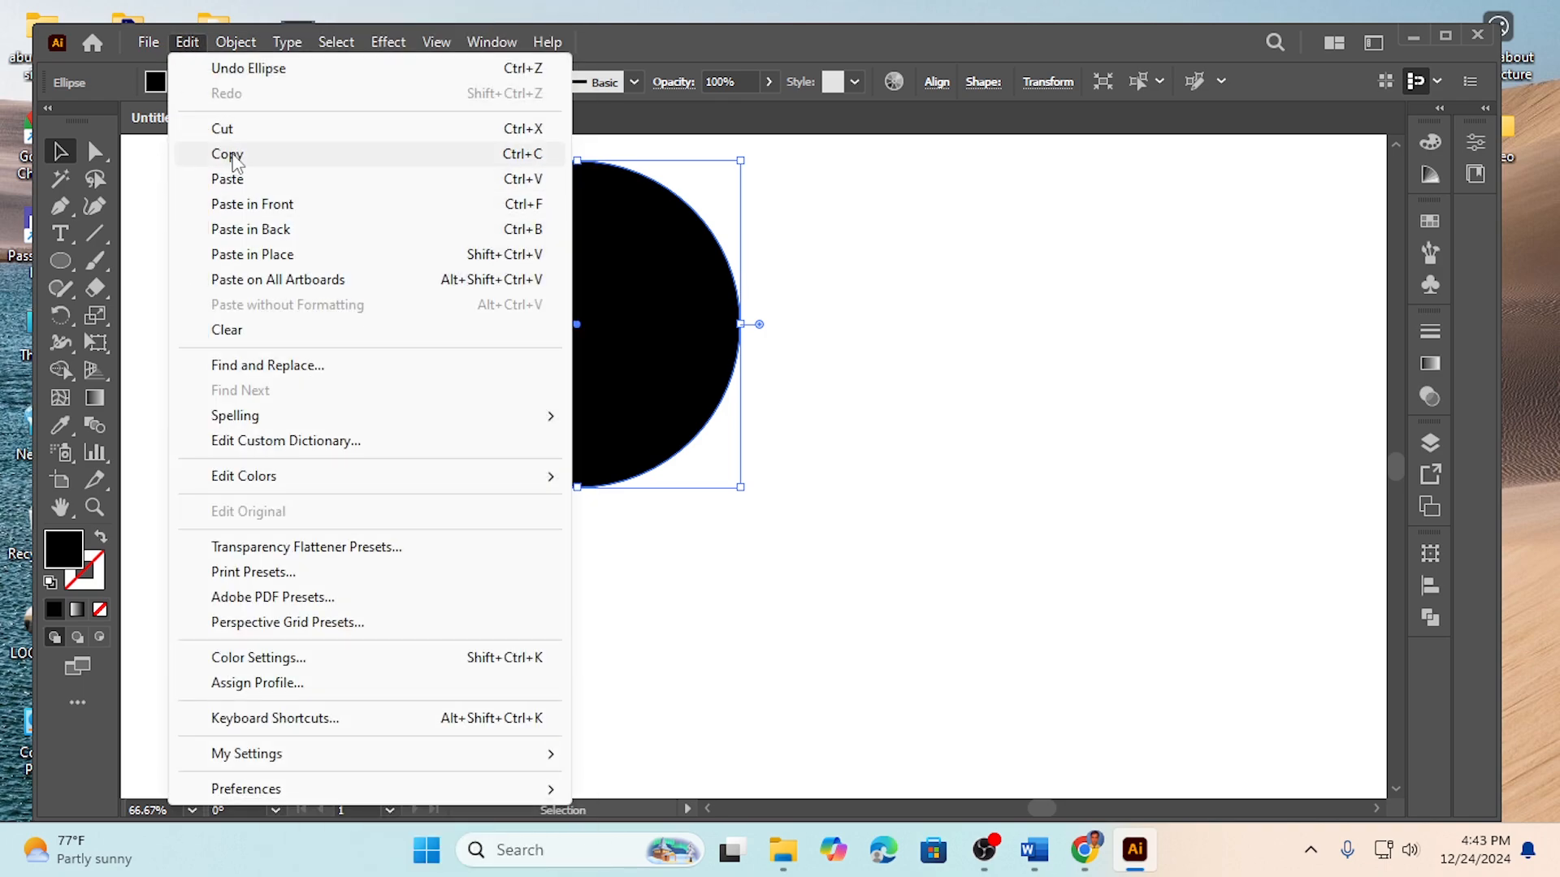
pyautogui.click(232, 155)
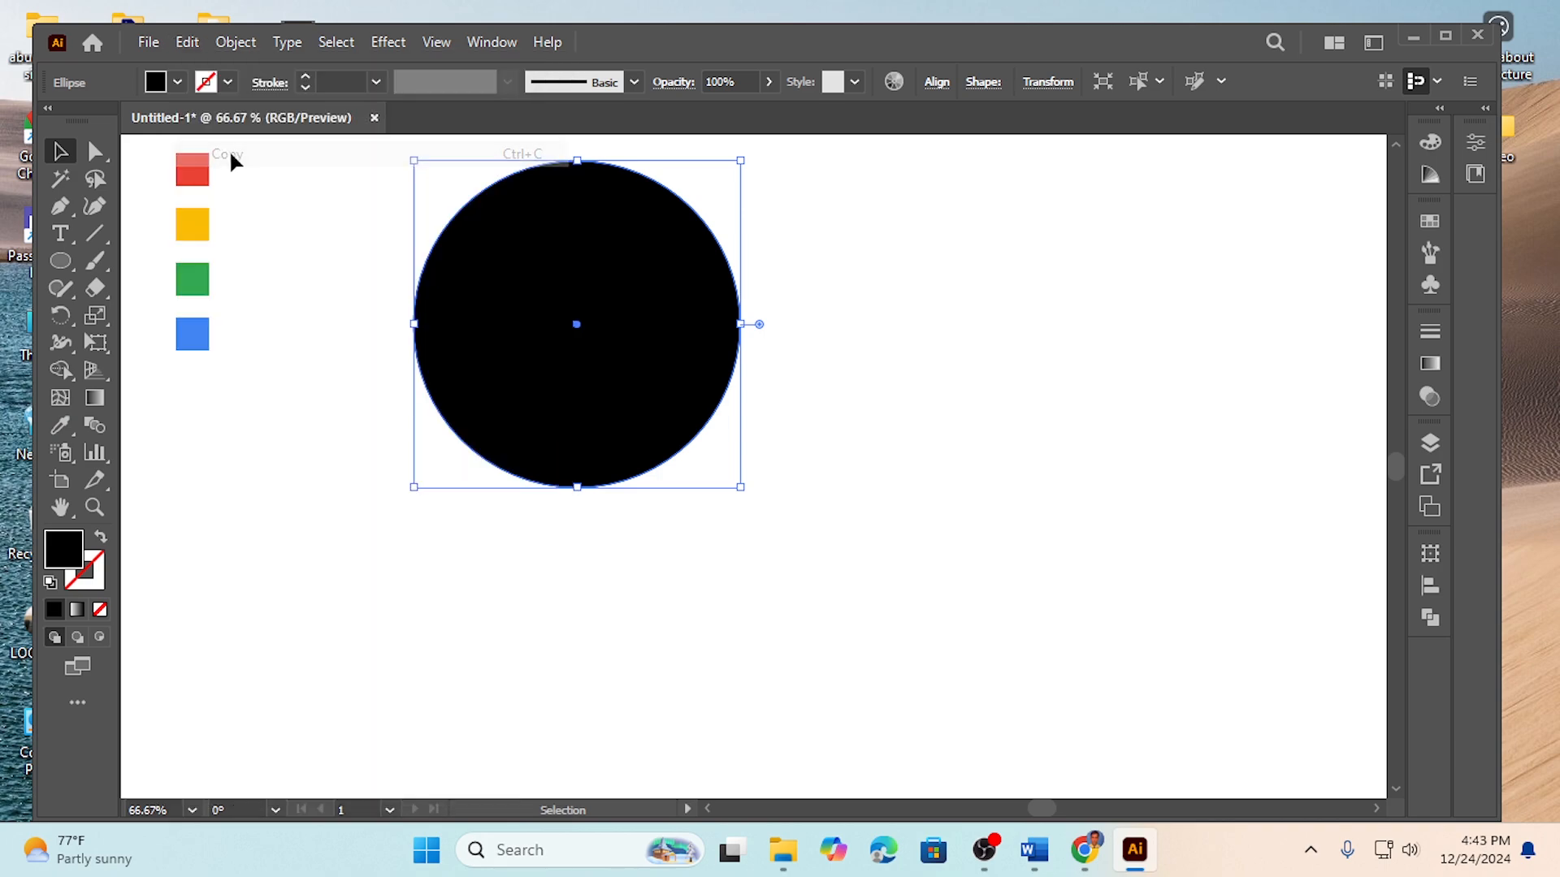
pyautogui.click(184, 43)
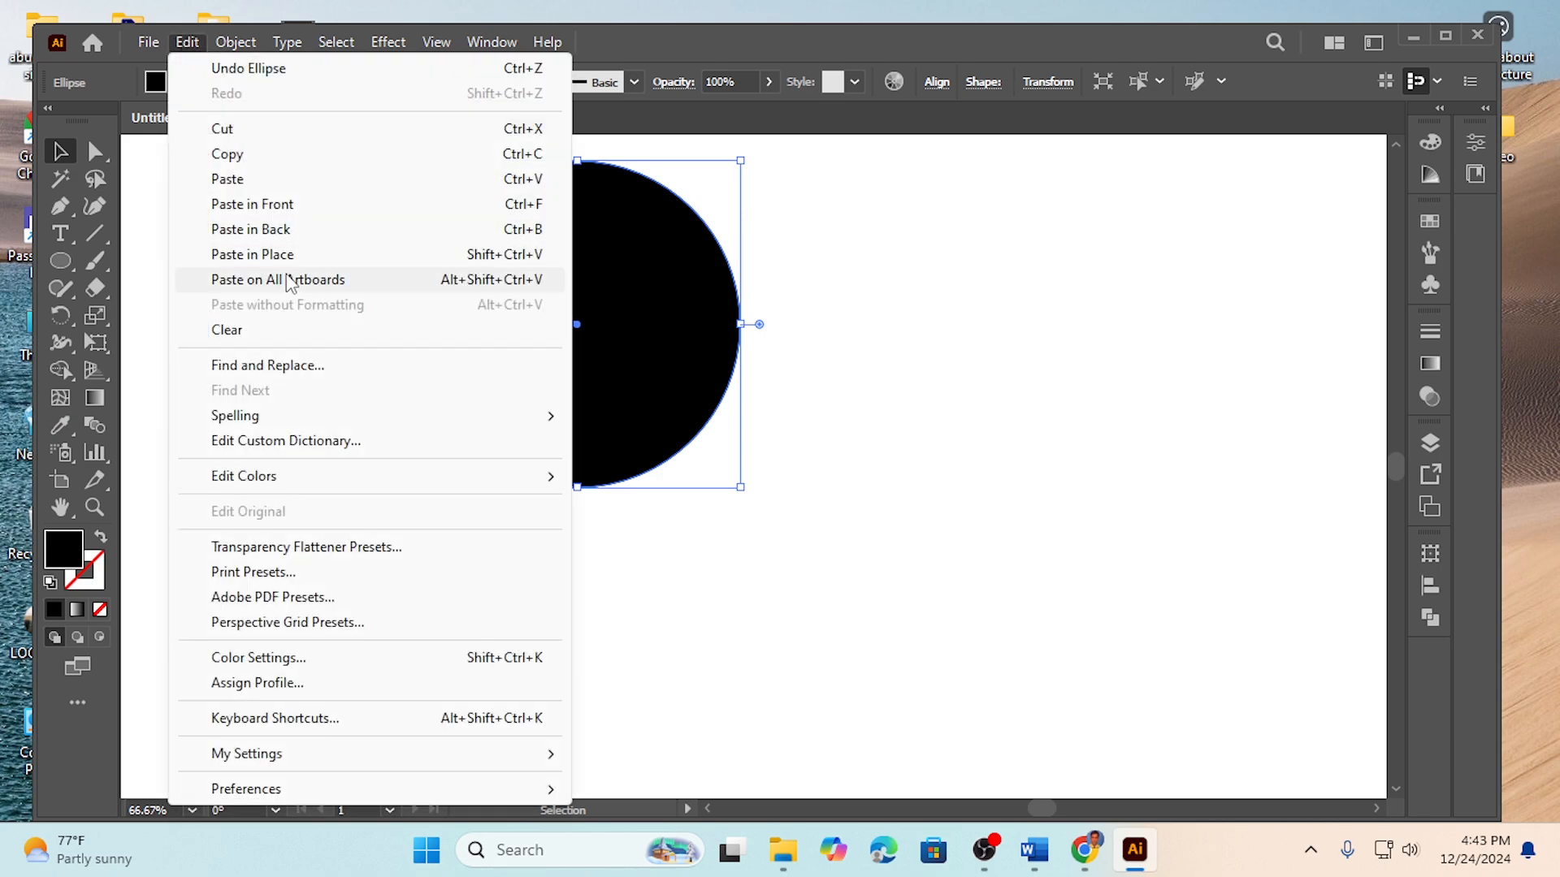
pyautogui.click(280, 208)
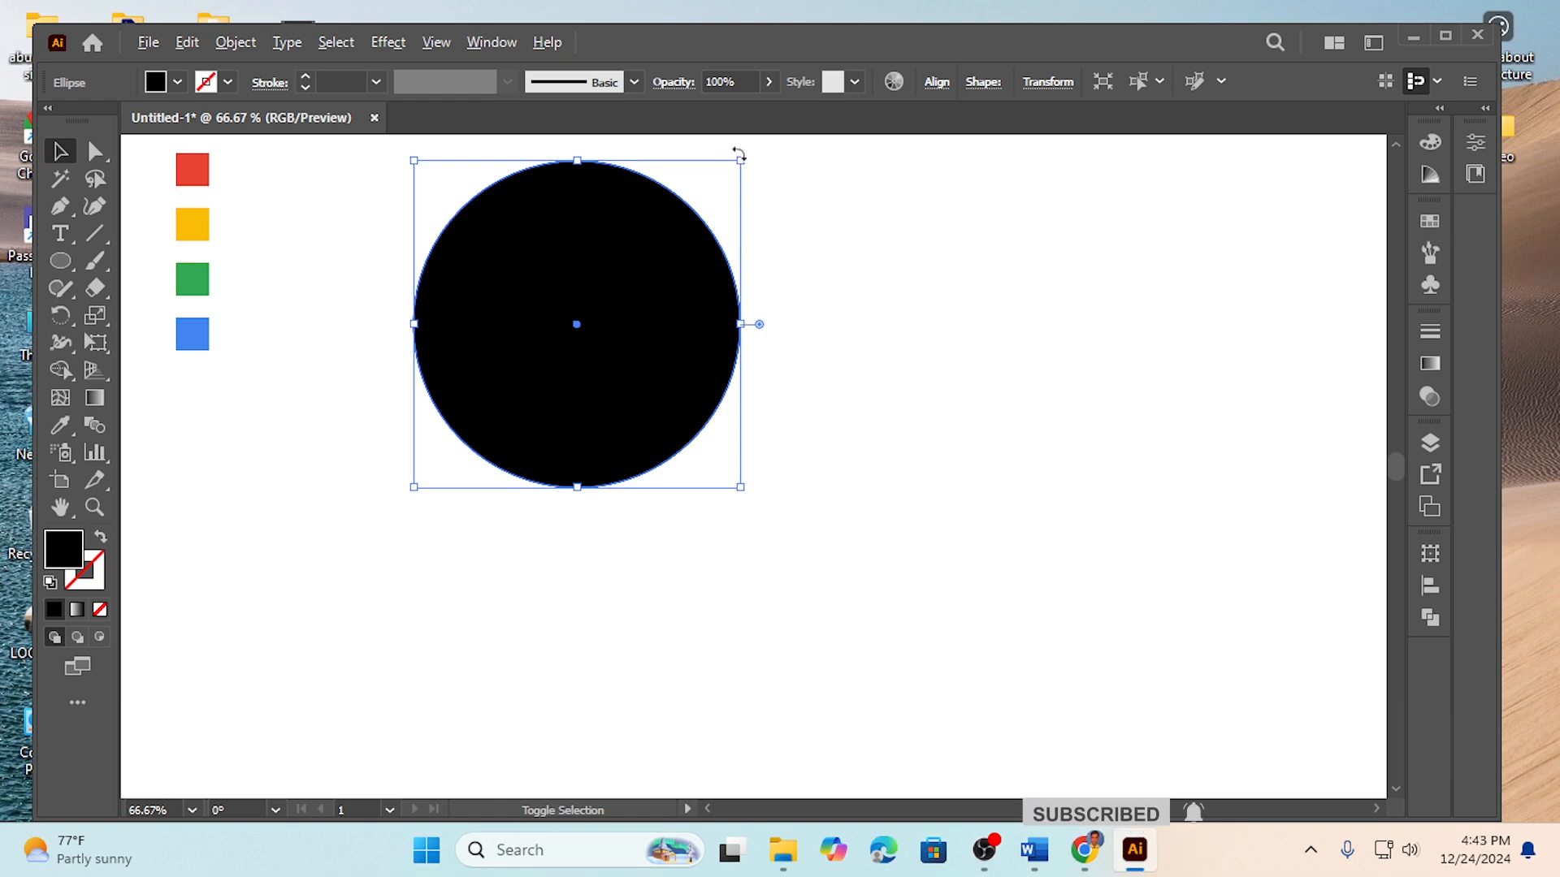
pyautogui.moveTo(740, 160); pyautogui.dragTo(679, 221)
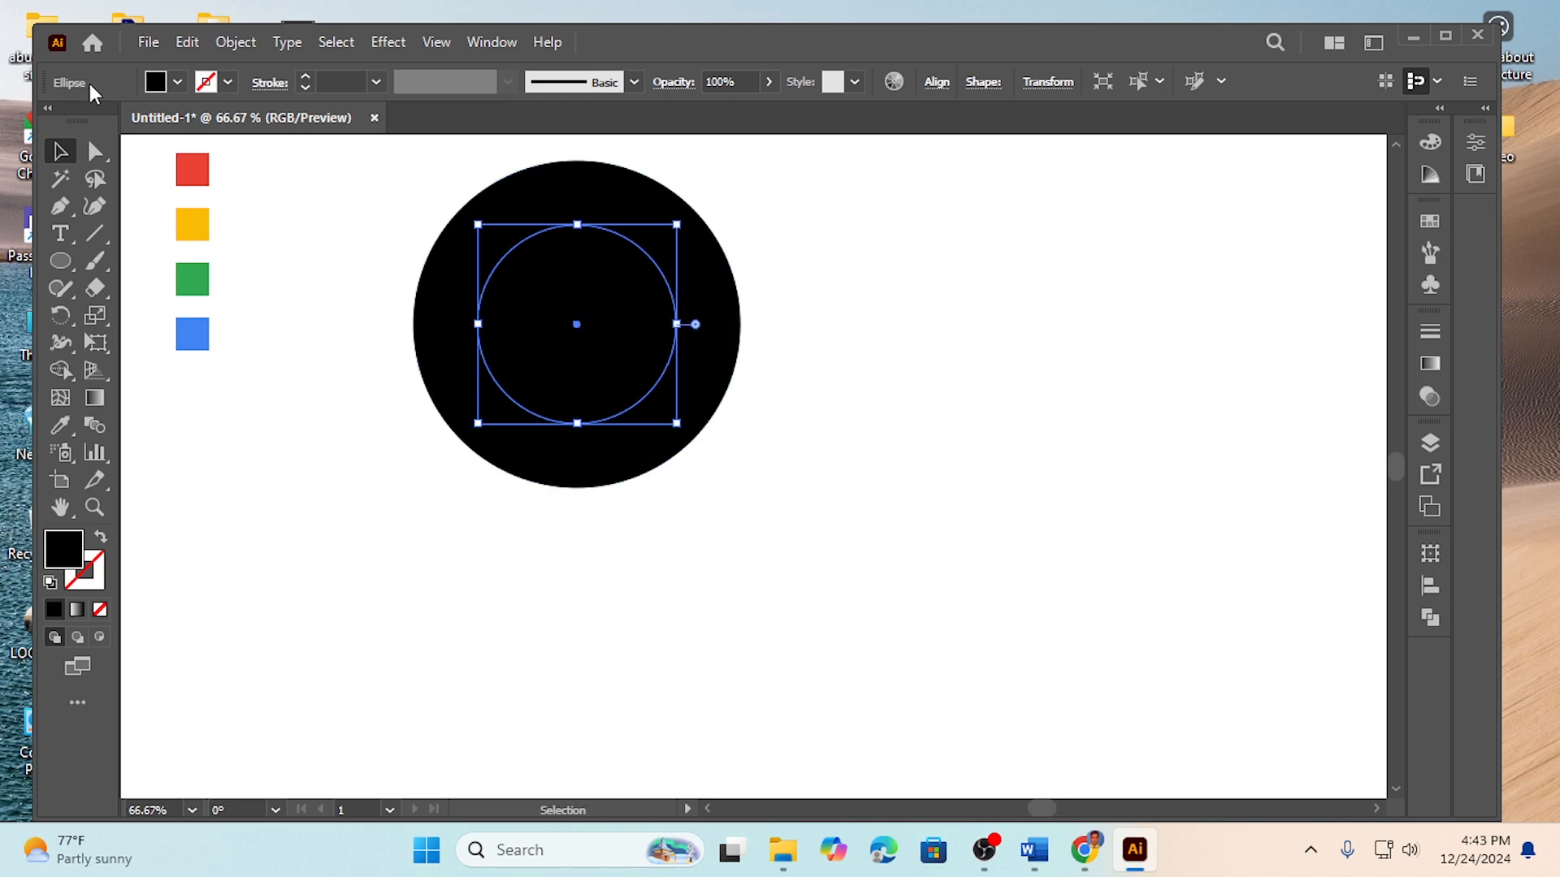
# Fill the smaller inner circle with white to form a black ring.
pyautogui.click(175, 82)
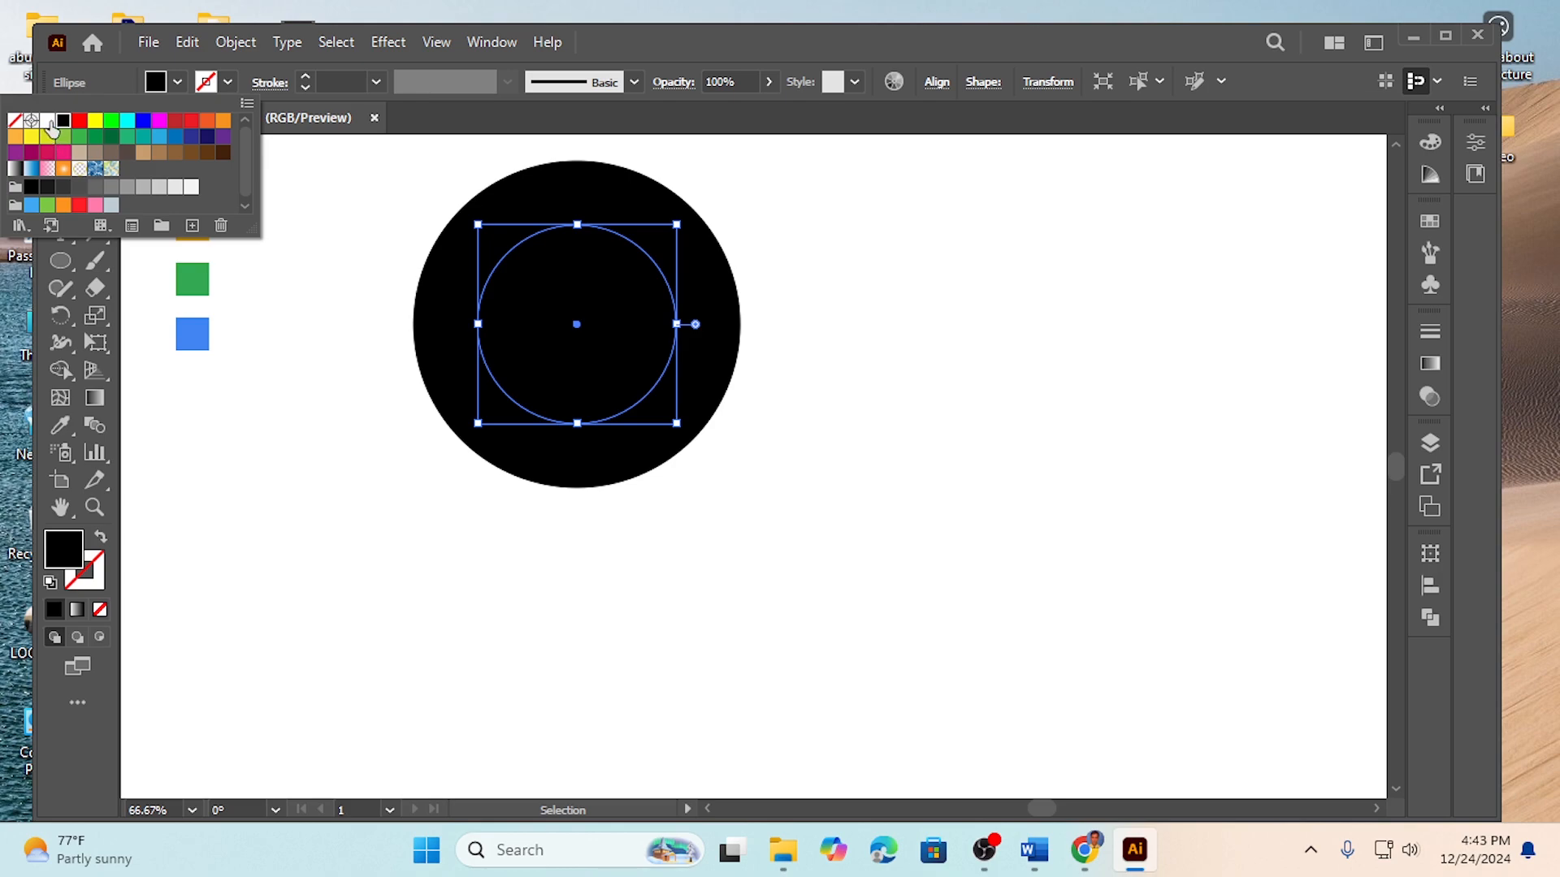
pyautogui.click(49, 122)
pyautogui.click(315, 424)
pyautogui.click(336, 421)
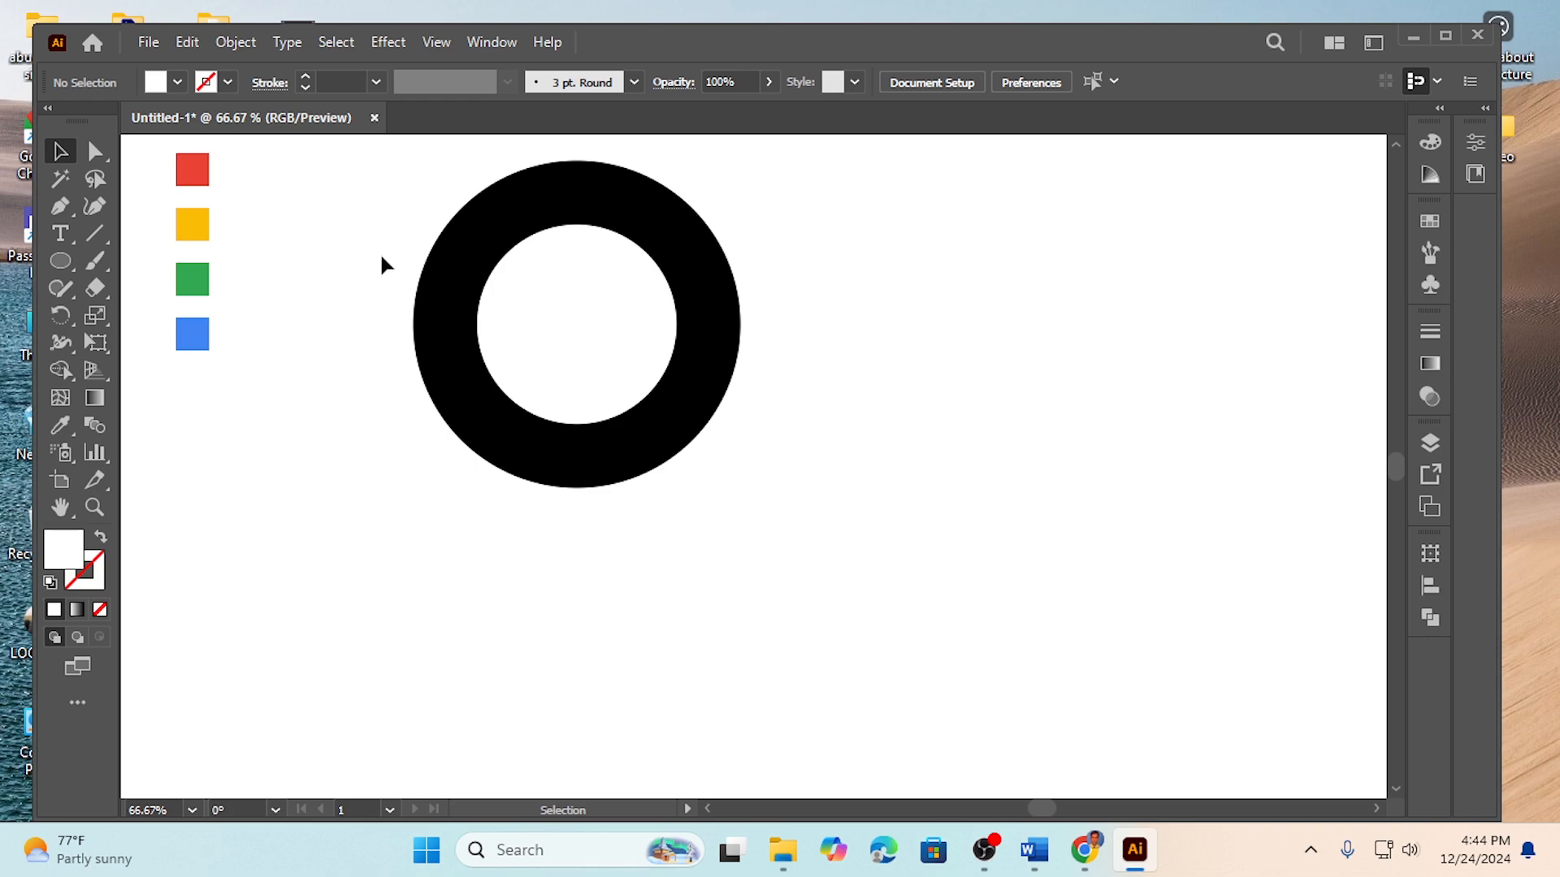
# Align the two circles on their horizontal centers and move them together down and right toward the middle of the canvas.
pyautogui.moveTo(358, 194); pyautogui.dragTo(739, 471)
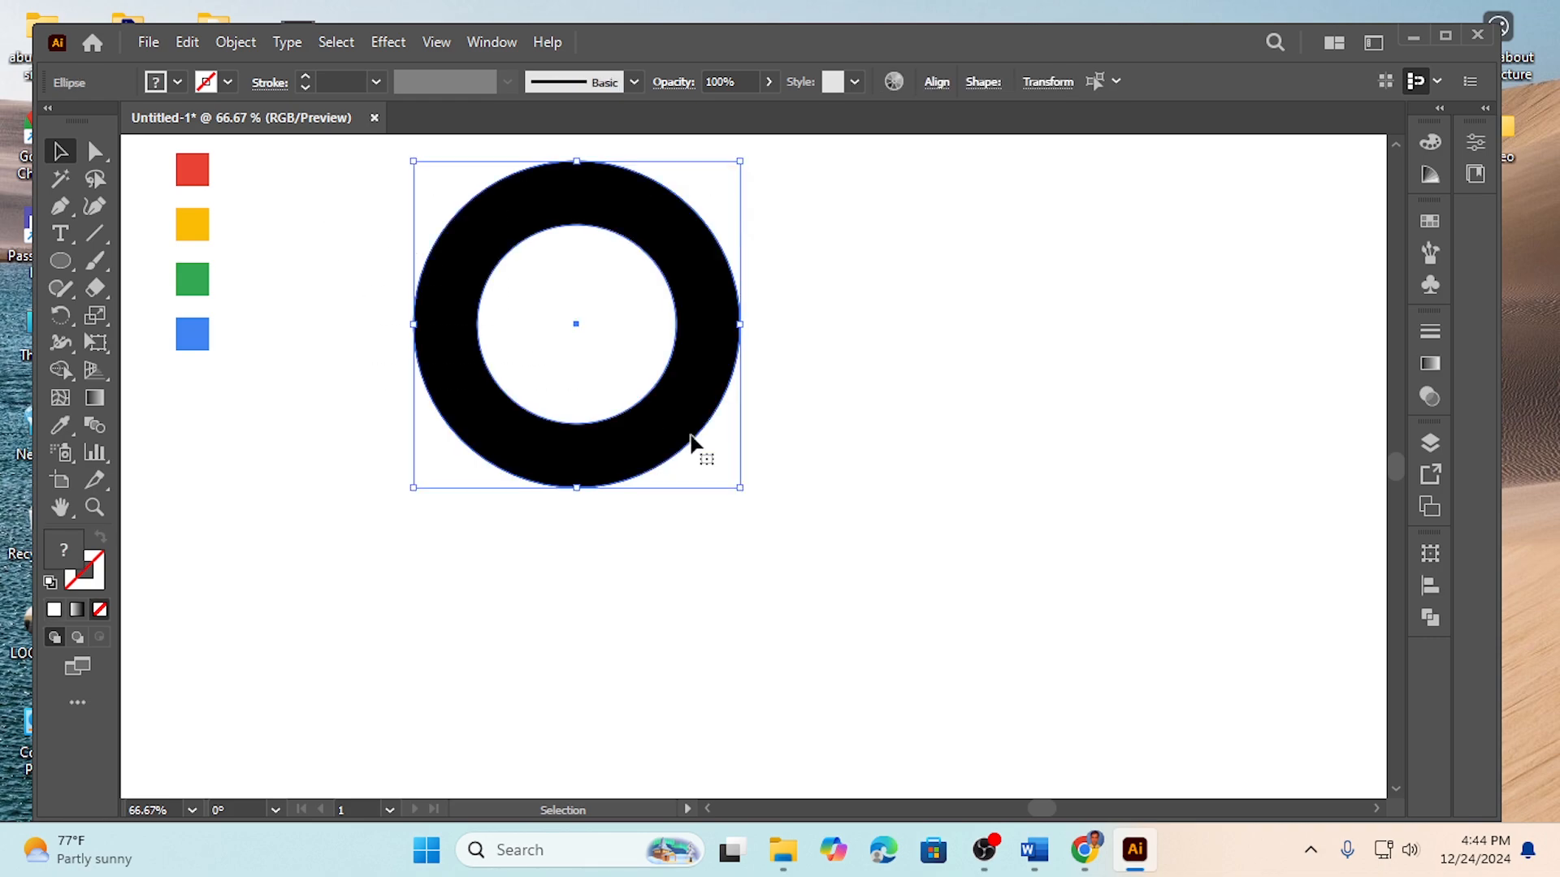
pyautogui.click(936, 82)
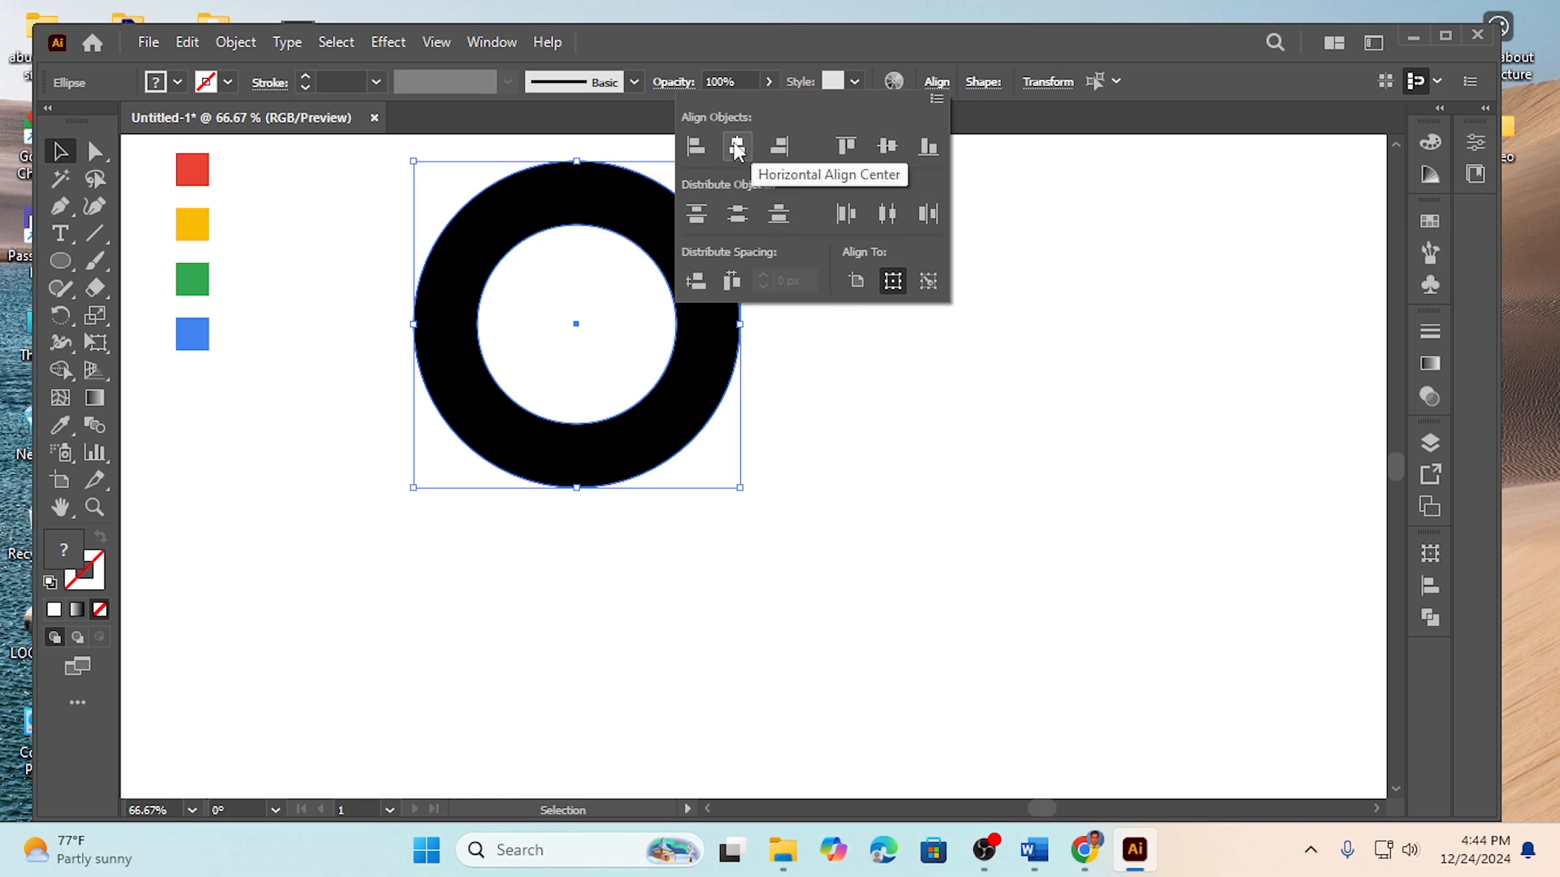
pyautogui.click(820, 346)
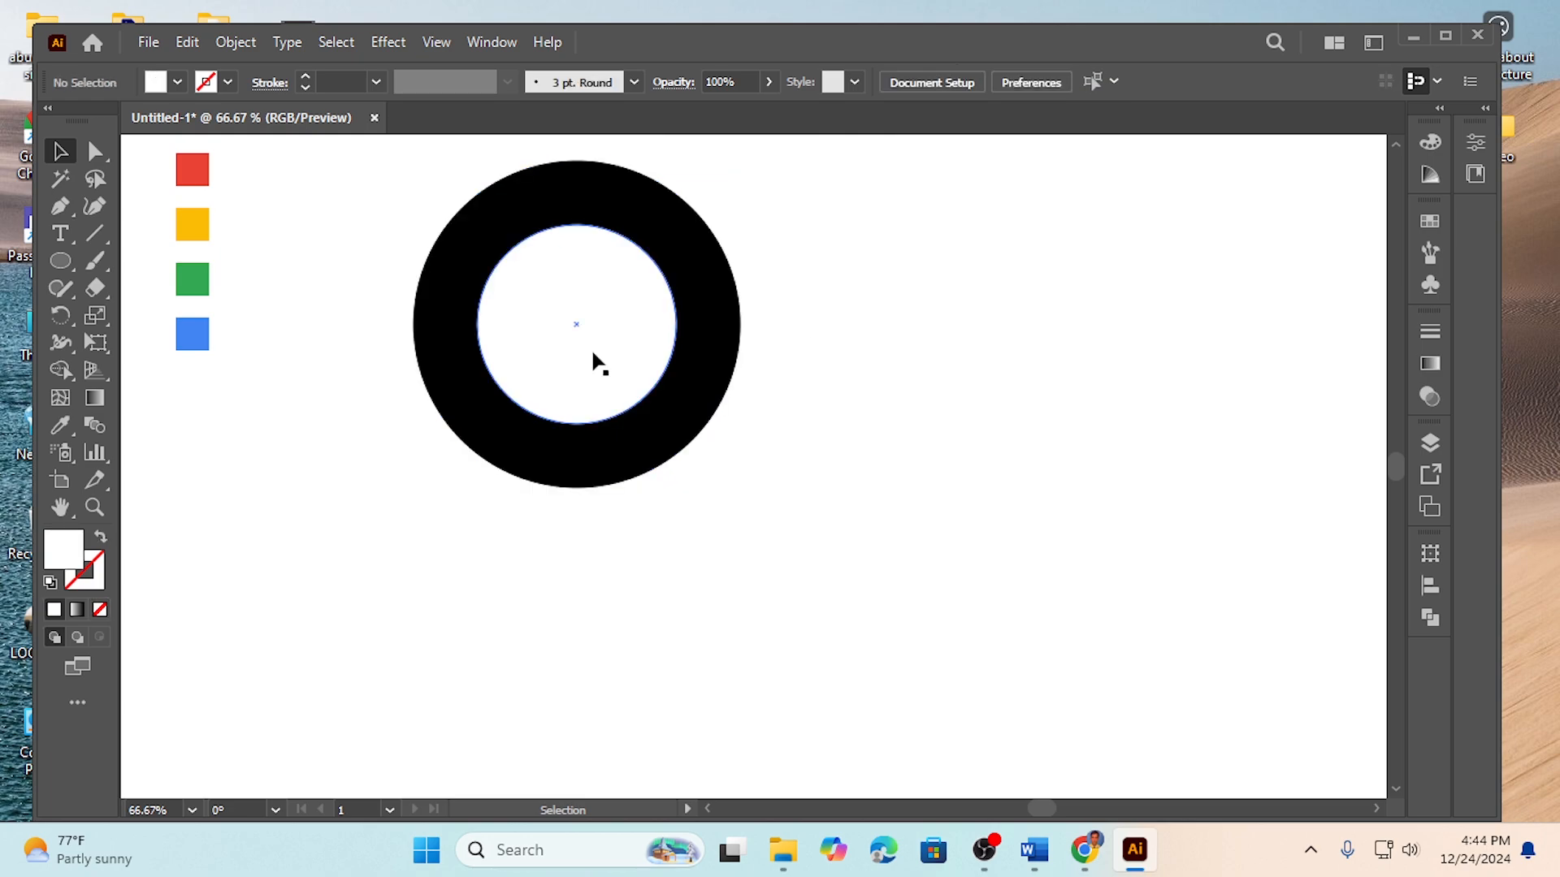
pyautogui.moveTo(317, 200); pyautogui.dragTo(702, 431)
pyautogui.click(978, 336)
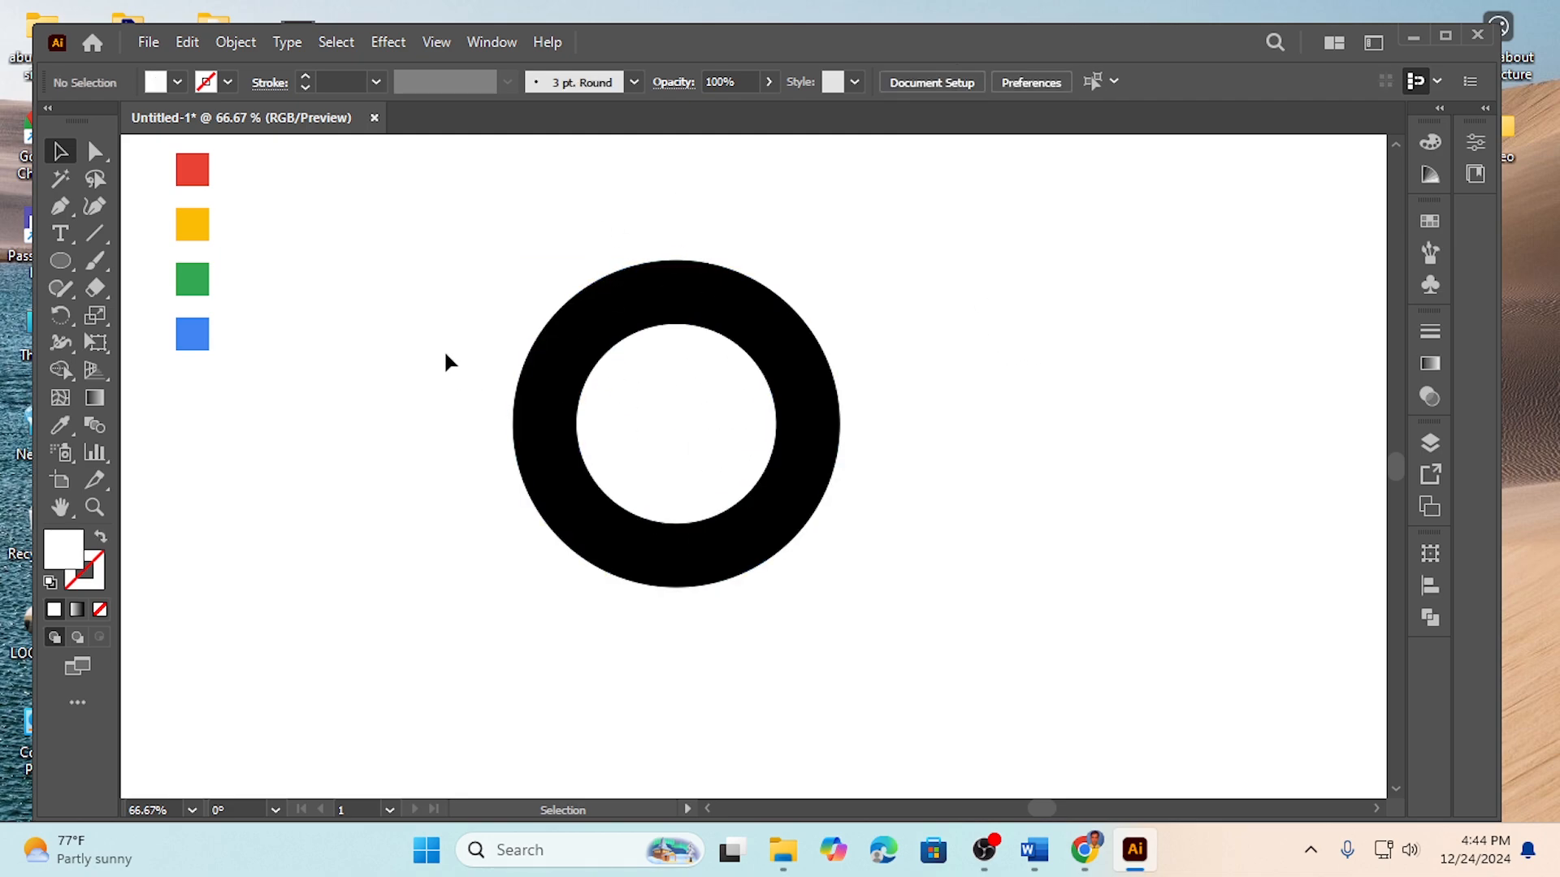
pyautogui.click(669, 428)
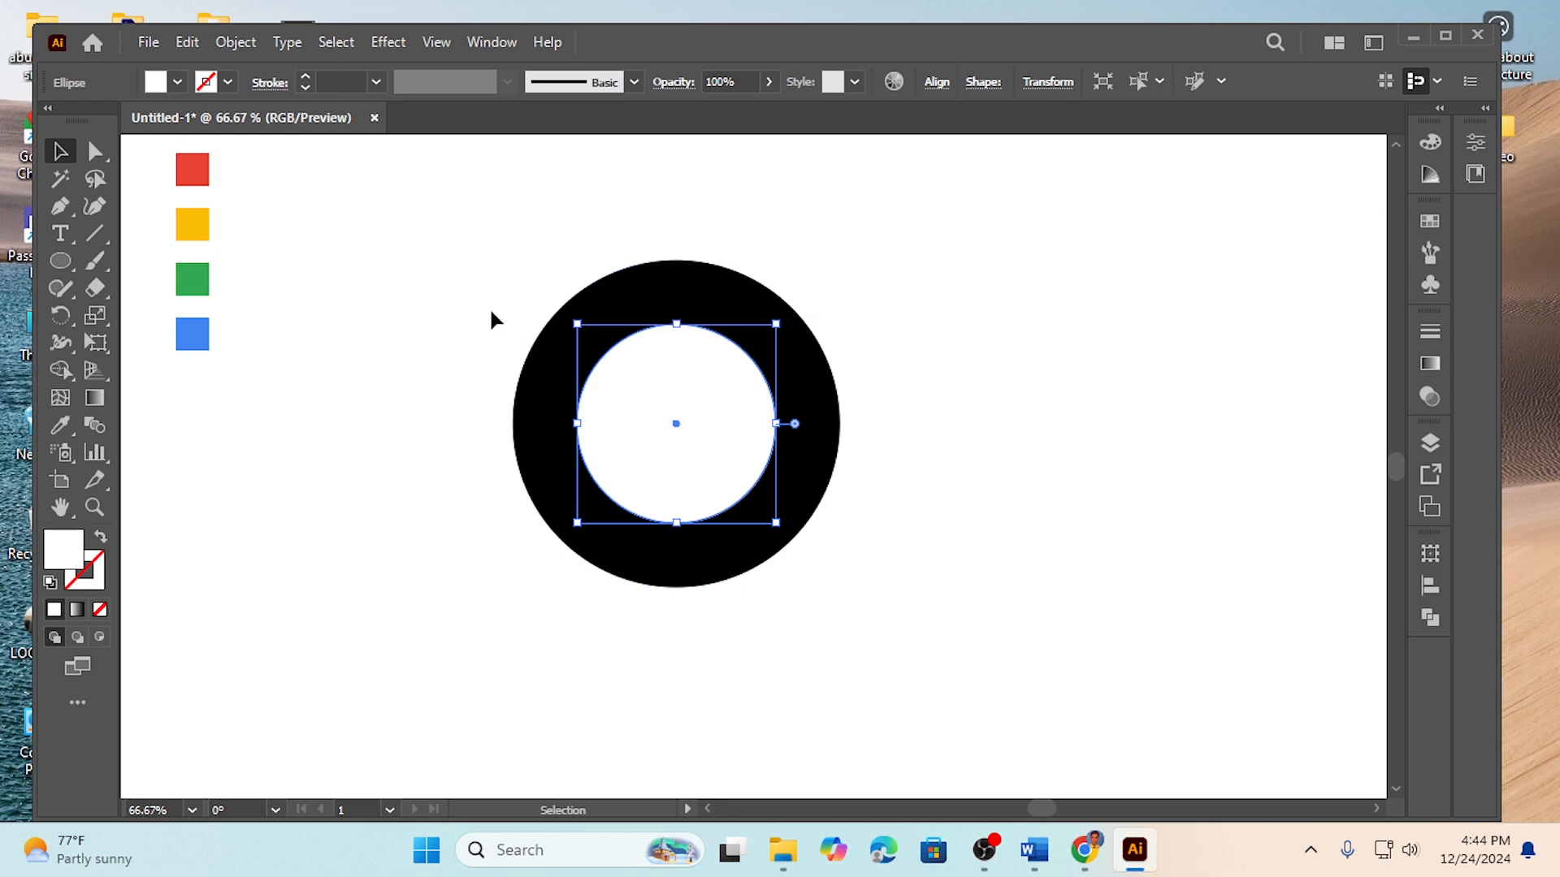
pyautogui.click(485, 315)
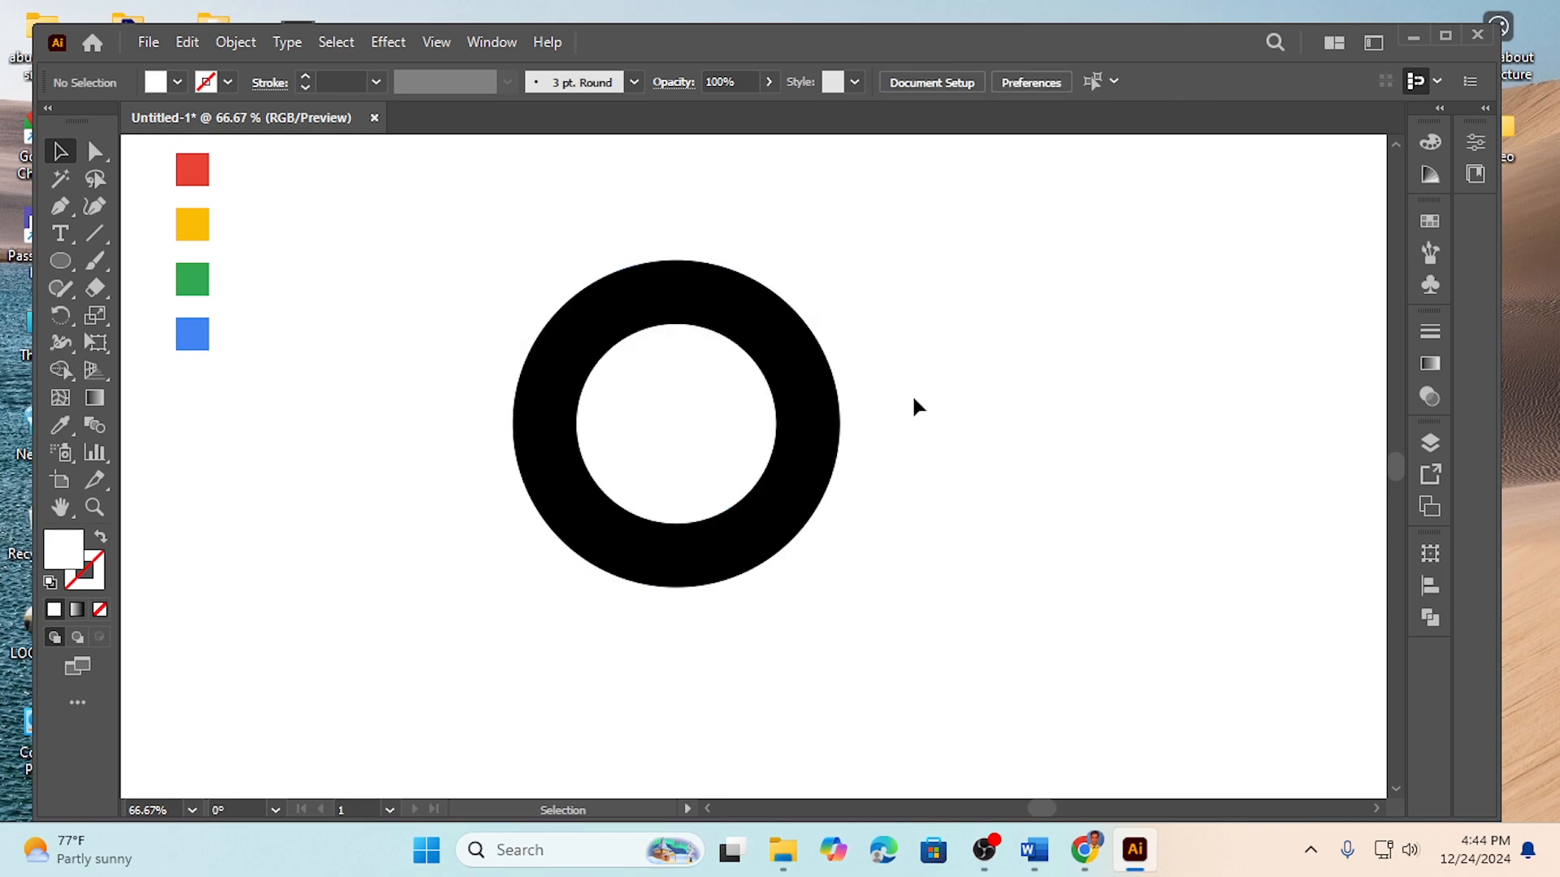
# Draw a long horizontal rectangle and place it from just inside the ring's center out past its right edge.
pyautogui.moveTo(59, 264); pyautogui.dragTo(154, 265)
pyautogui.moveTo(710, 400); pyautogui.dragTo(1029, 472)
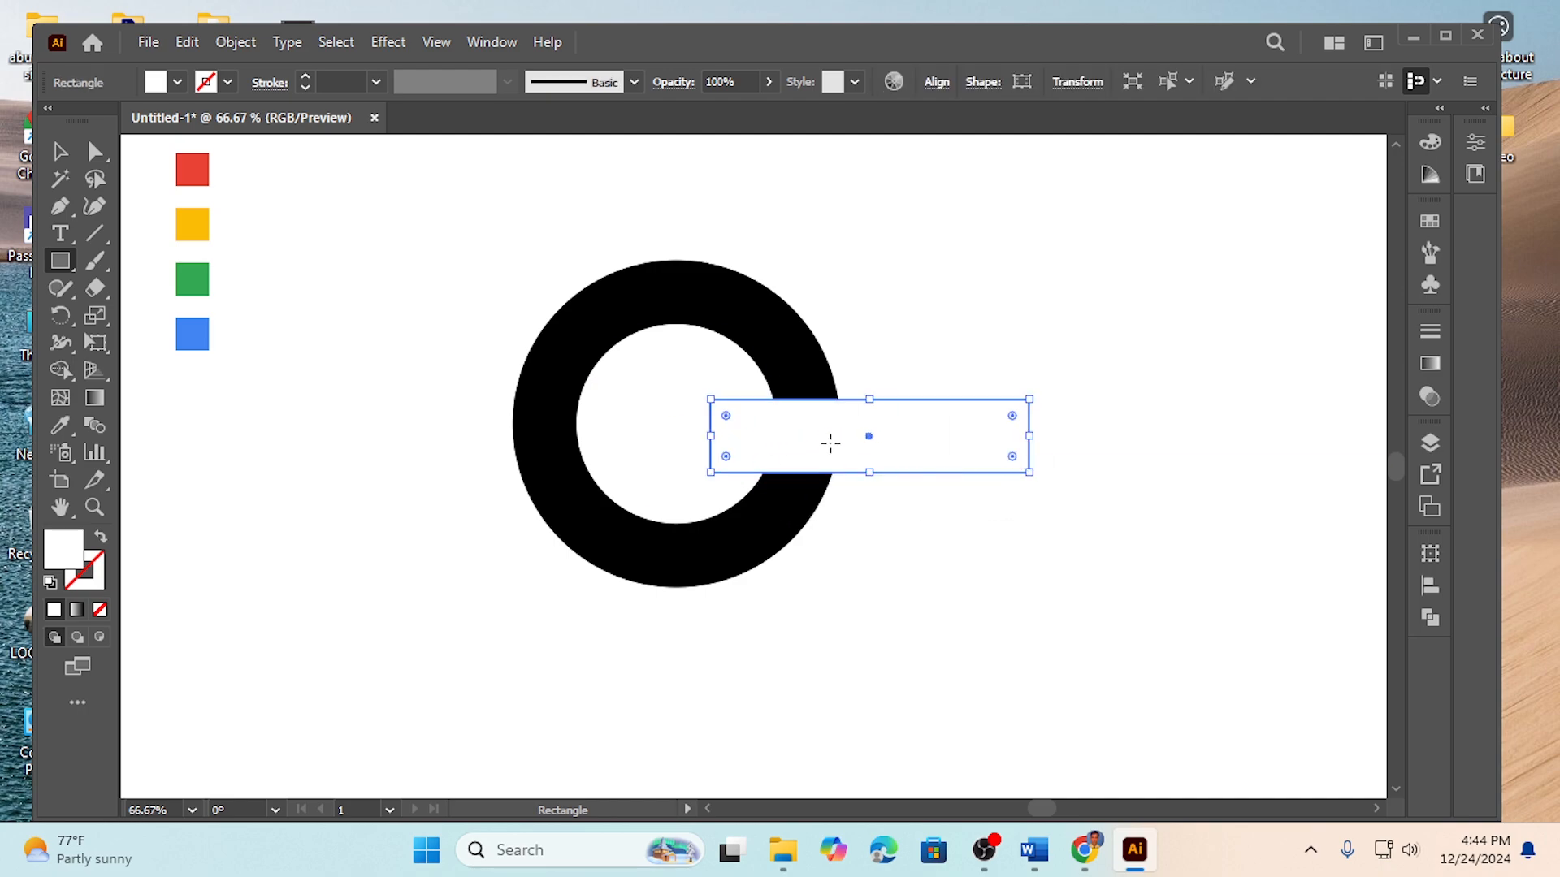
pyautogui.click(60, 151)
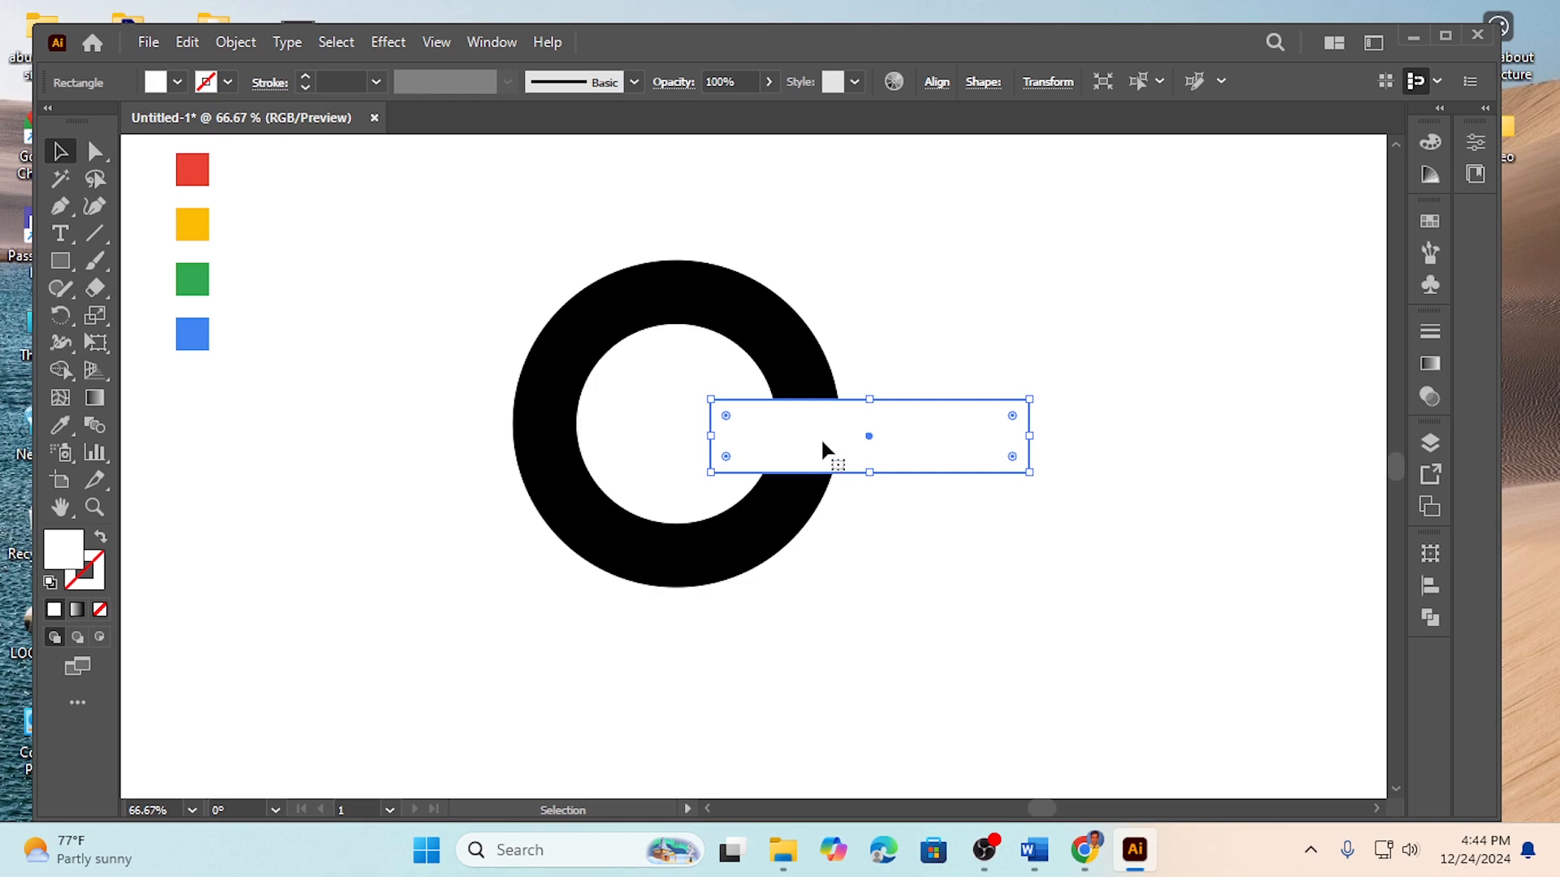
pyautogui.moveTo(821, 444); pyautogui.dragTo(780, 431)
# Fill the rectangle with red and fine-tune its position so it is vertically centered on the ring.
pyautogui.click(177, 82)
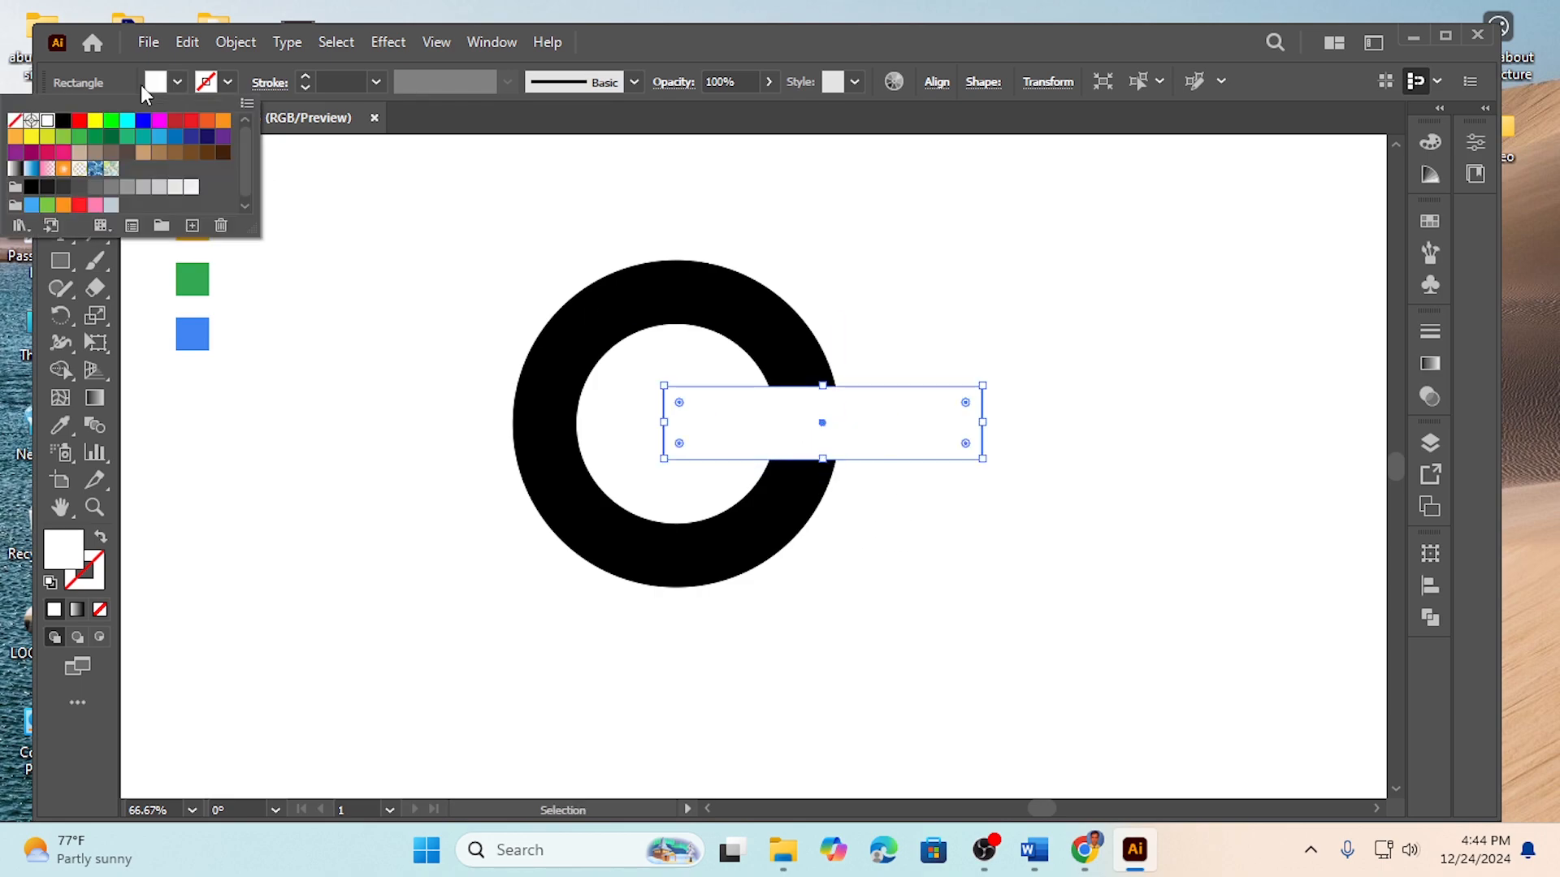
pyautogui.click(79, 120)
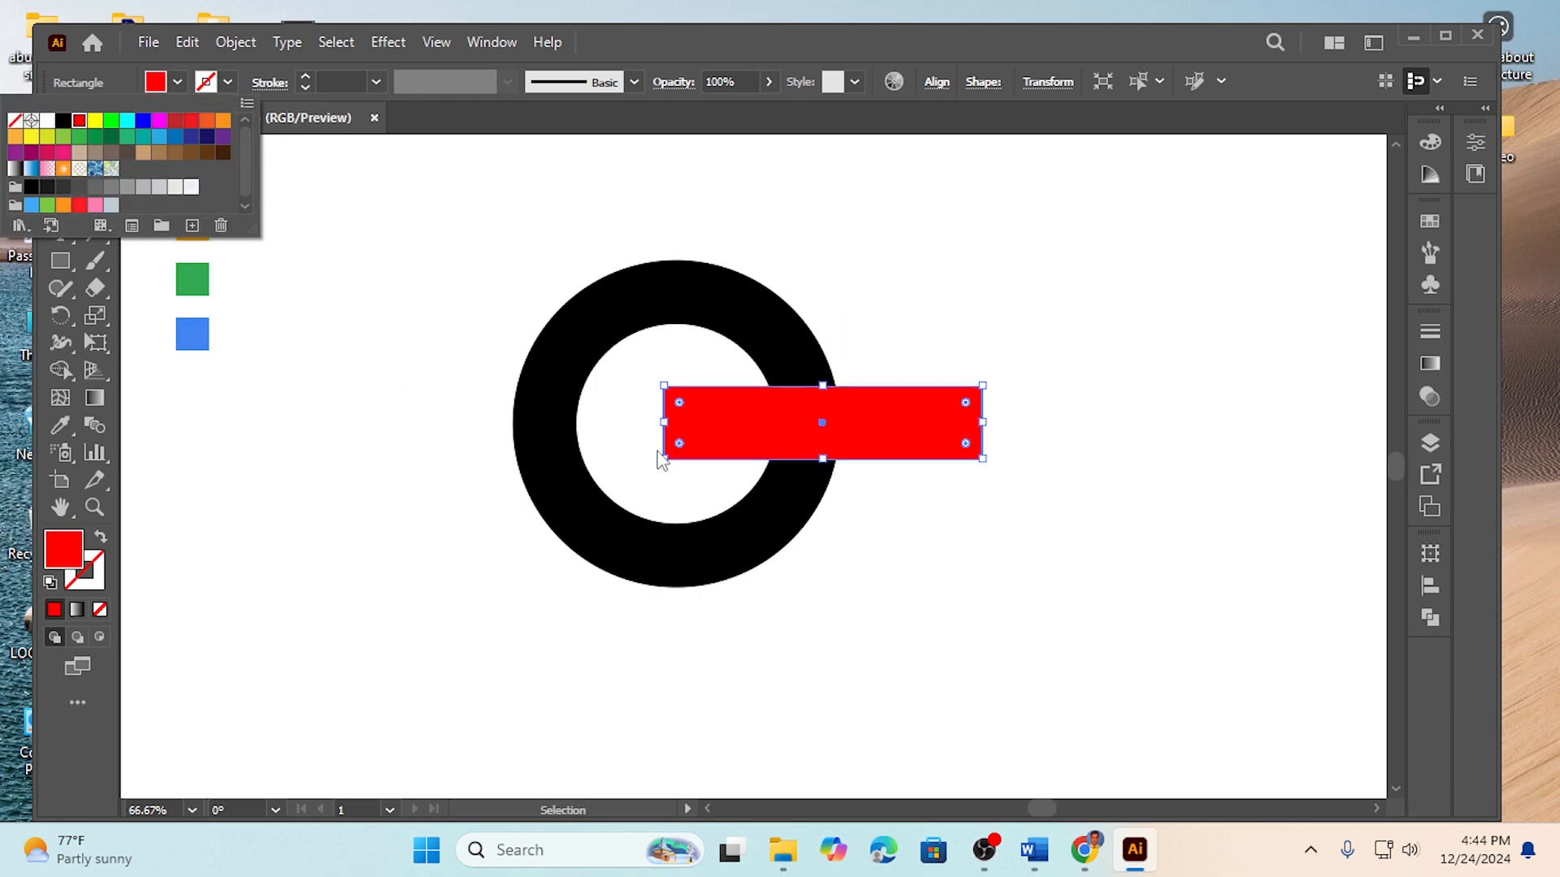
pyautogui.click(796, 421)
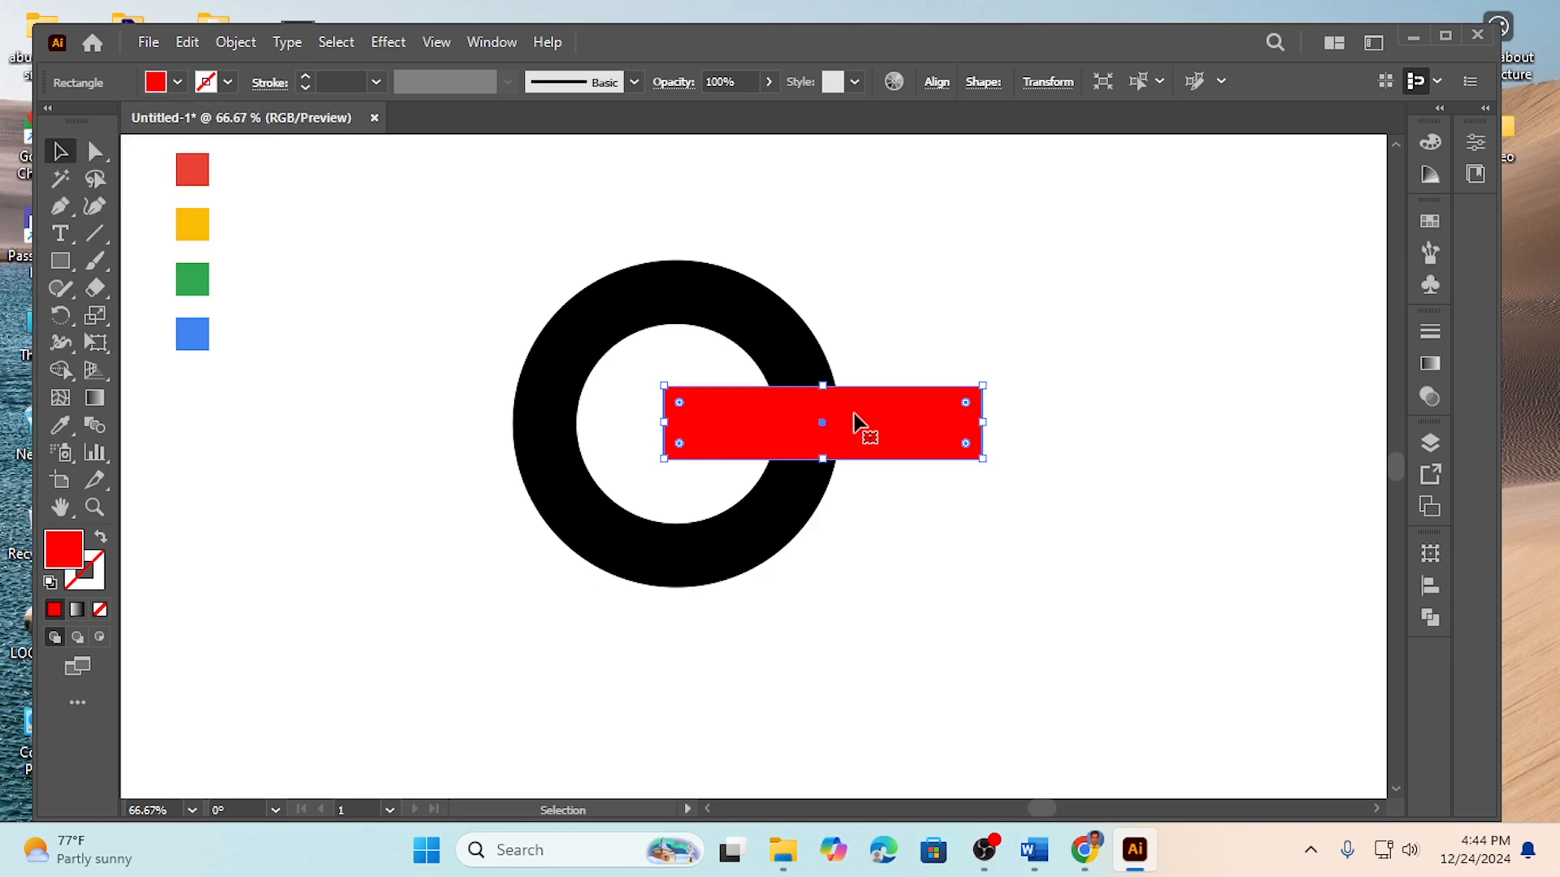
pyautogui.moveTo(864, 426)
pyautogui.mouseDown()
pyautogui.moveTo(810, 426)
pyautogui.moveTo(853, 451)
pyautogui.moveTo(863, 428)
pyautogui.moveTo(842, 428)
pyautogui.moveTo(856, 420)
pyautogui.mouseUp()
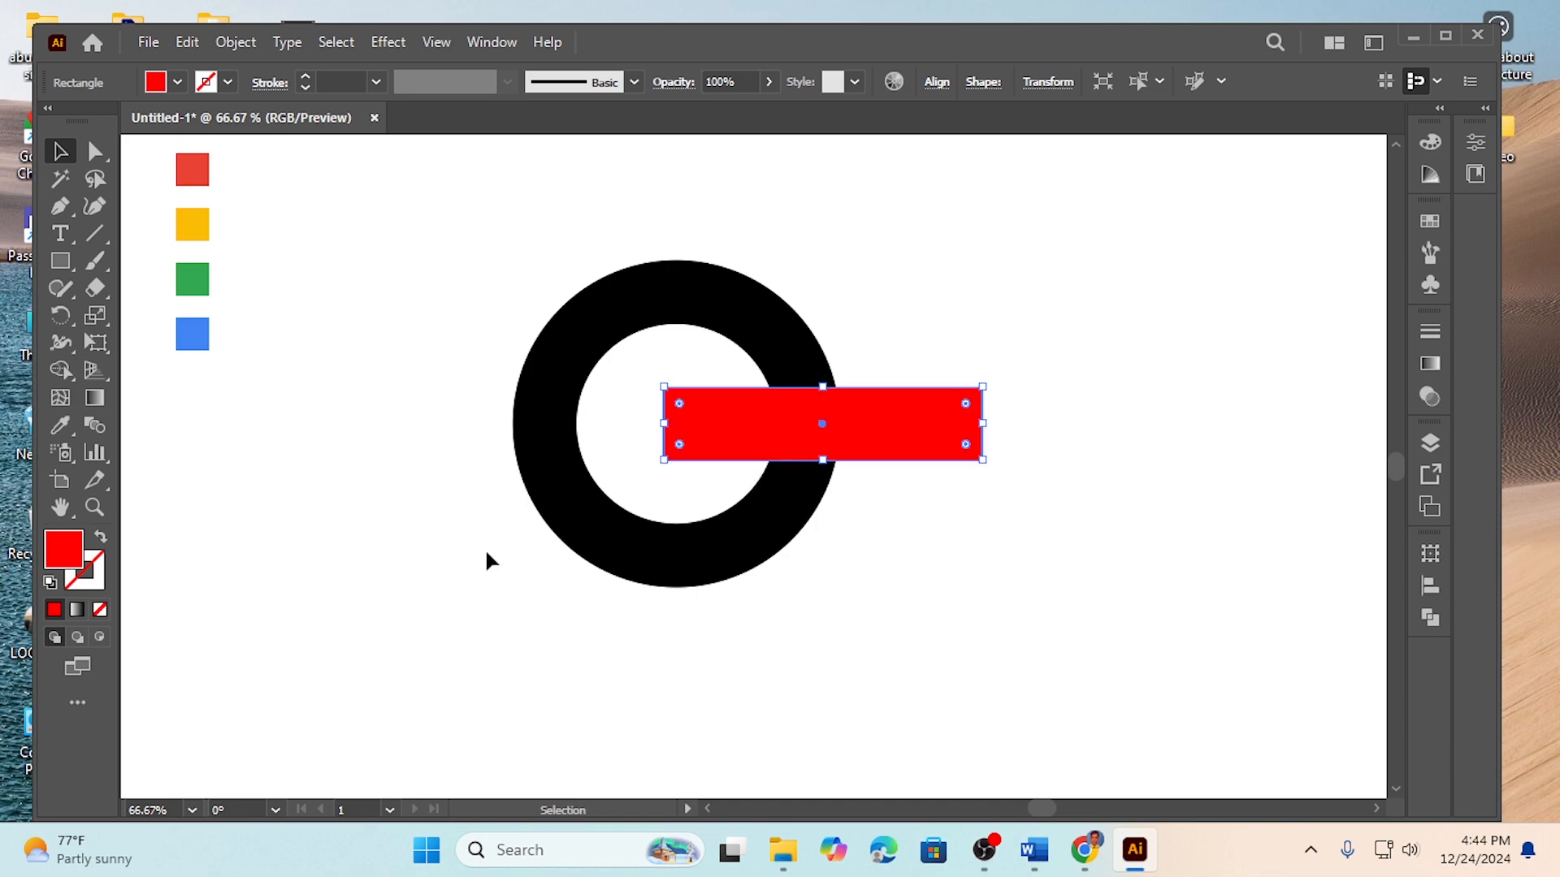
pyautogui.click(360, 546)
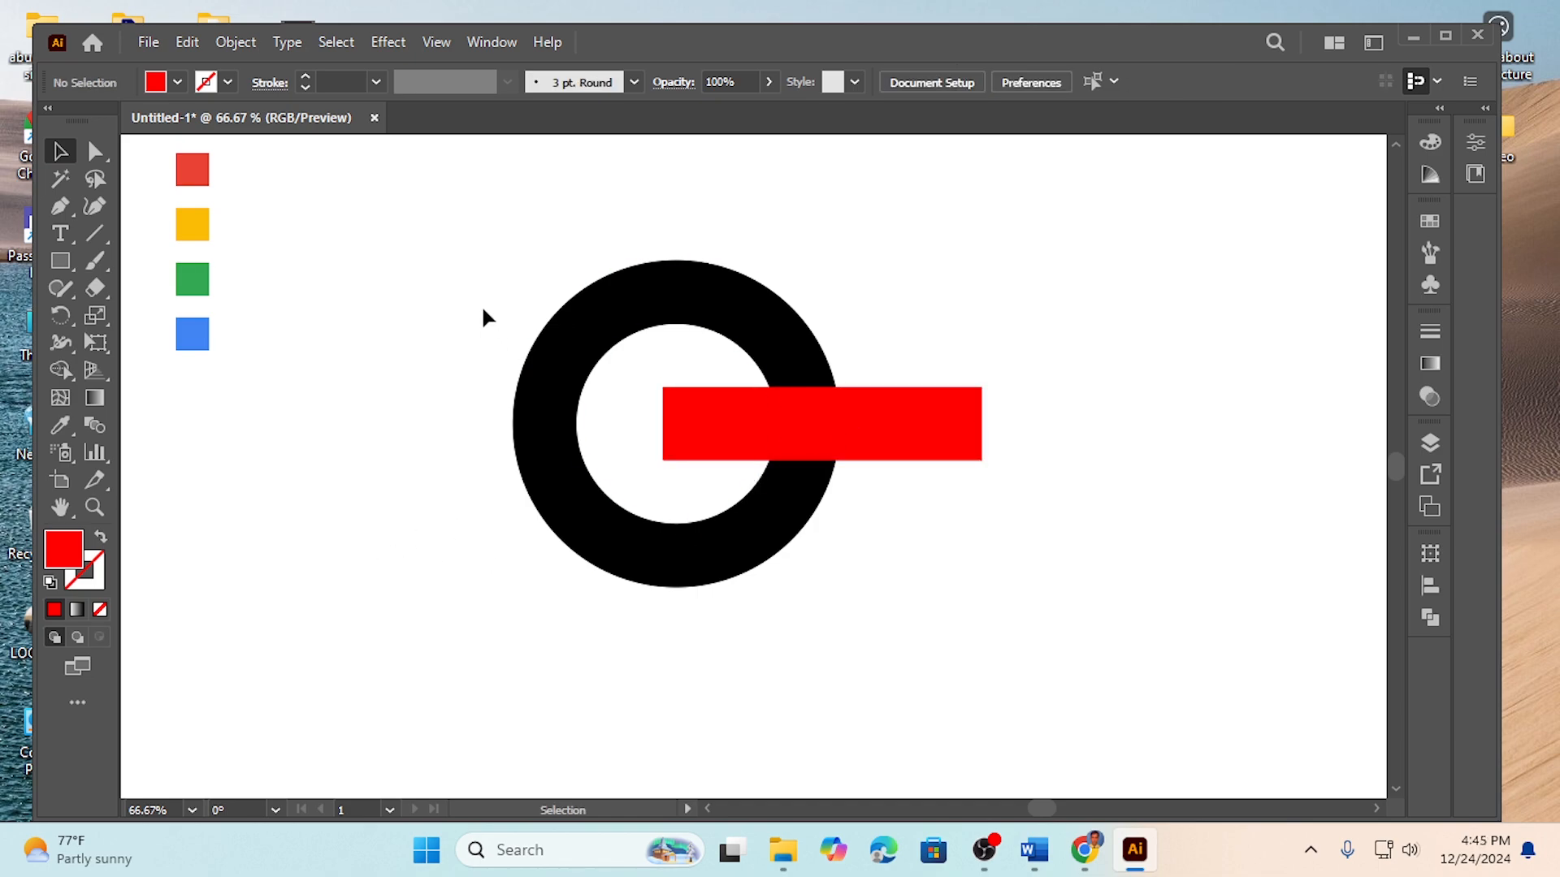
pyautogui.moveTo(438, 277); pyautogui.dragTo(868, 577)
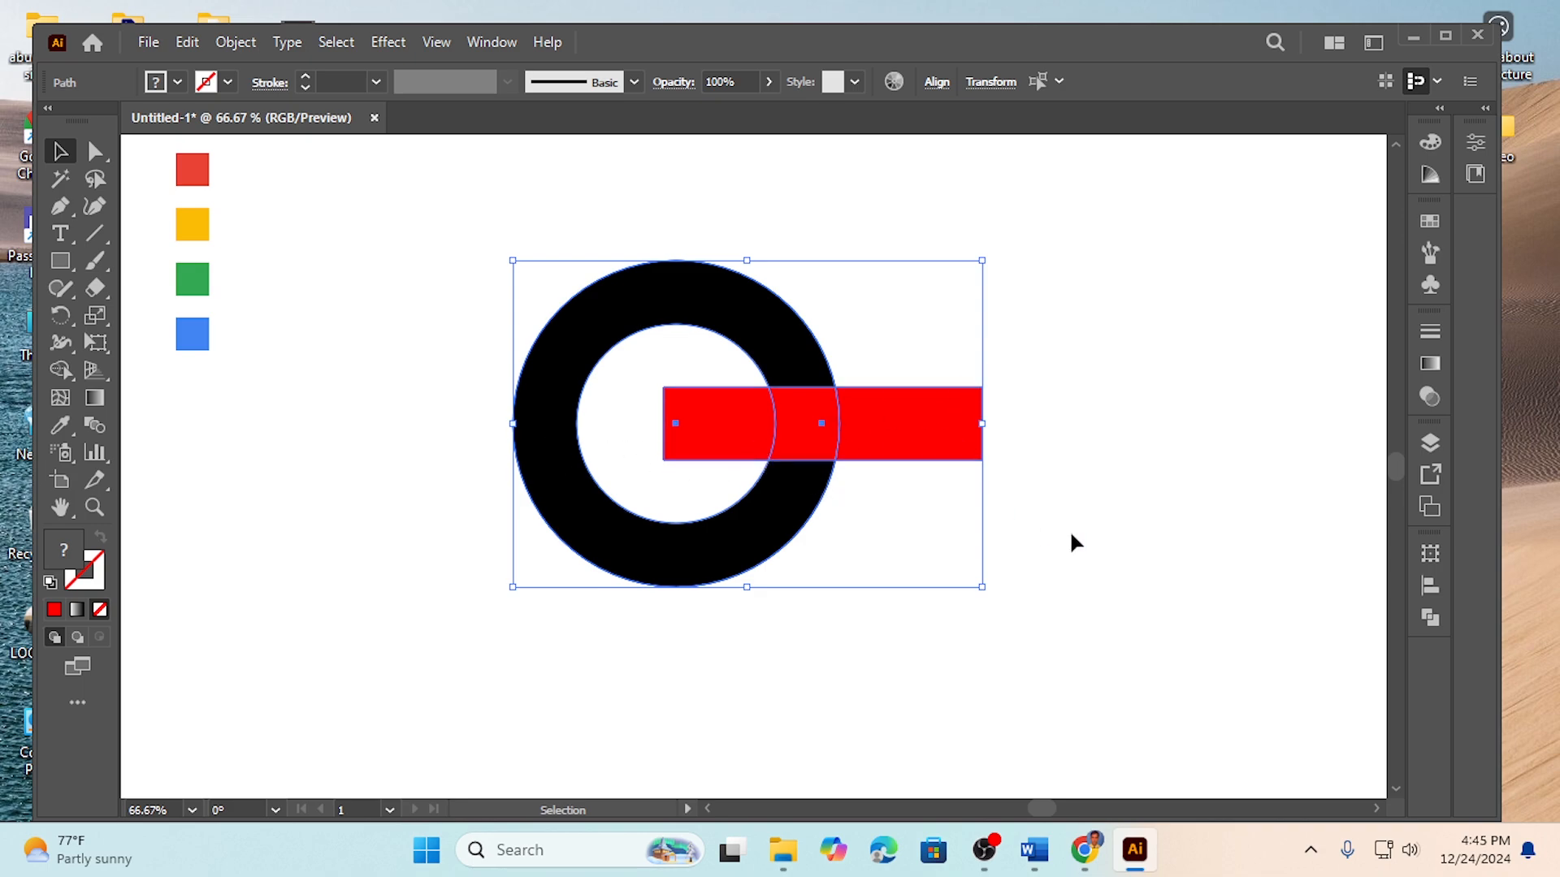
pyautogui.click(1074, 408)
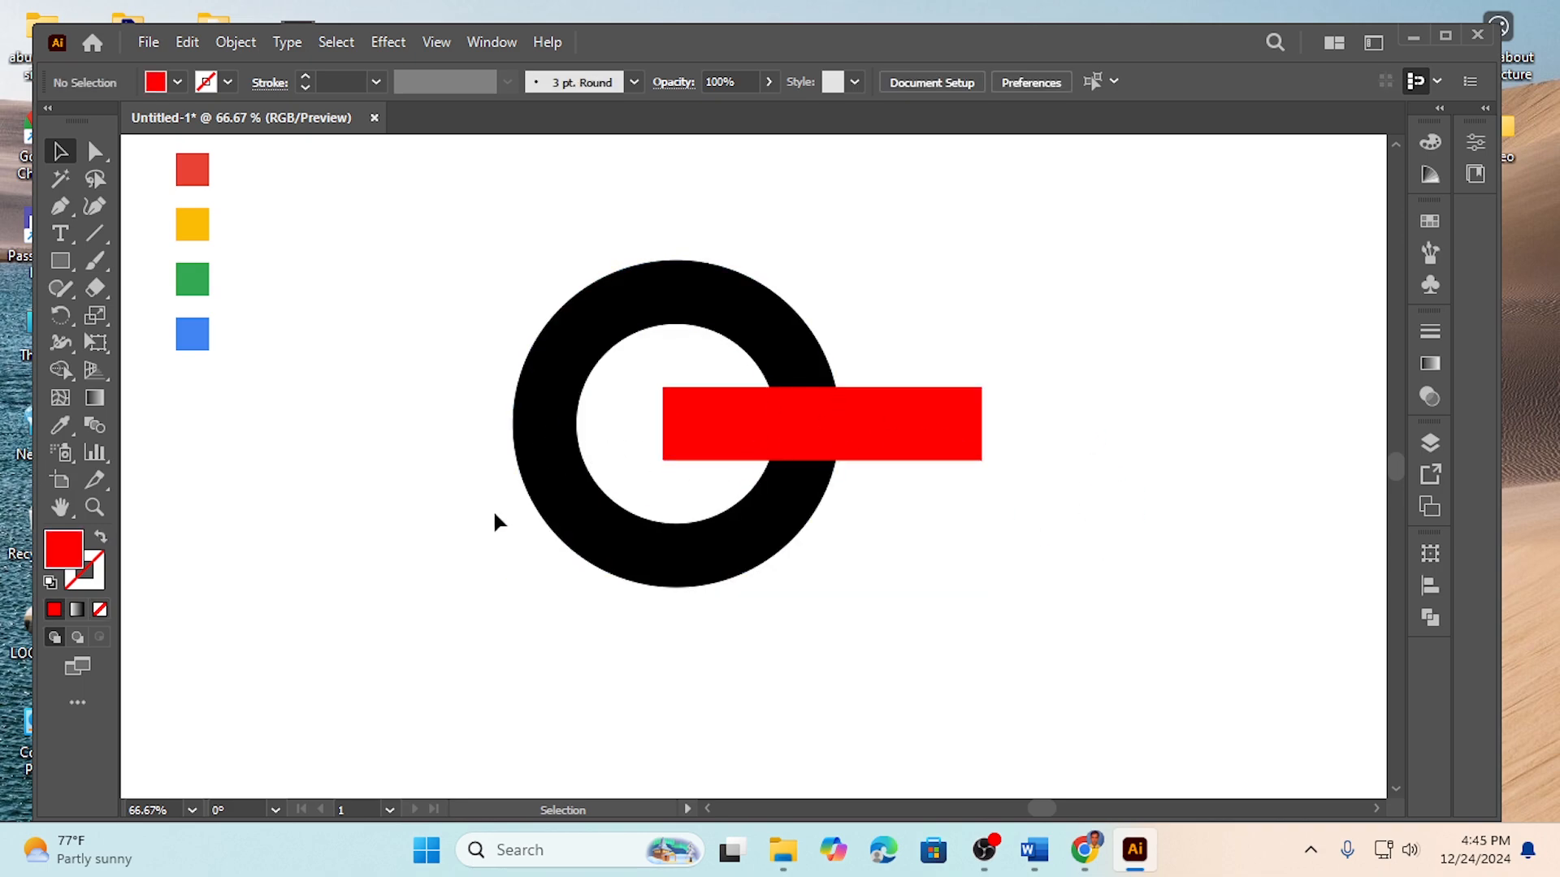
# Draw two diagonal lines with a 1 pt black stroke that cross inside the ring and extend beyond its outer edge.
pyautogui.click(228, 79)
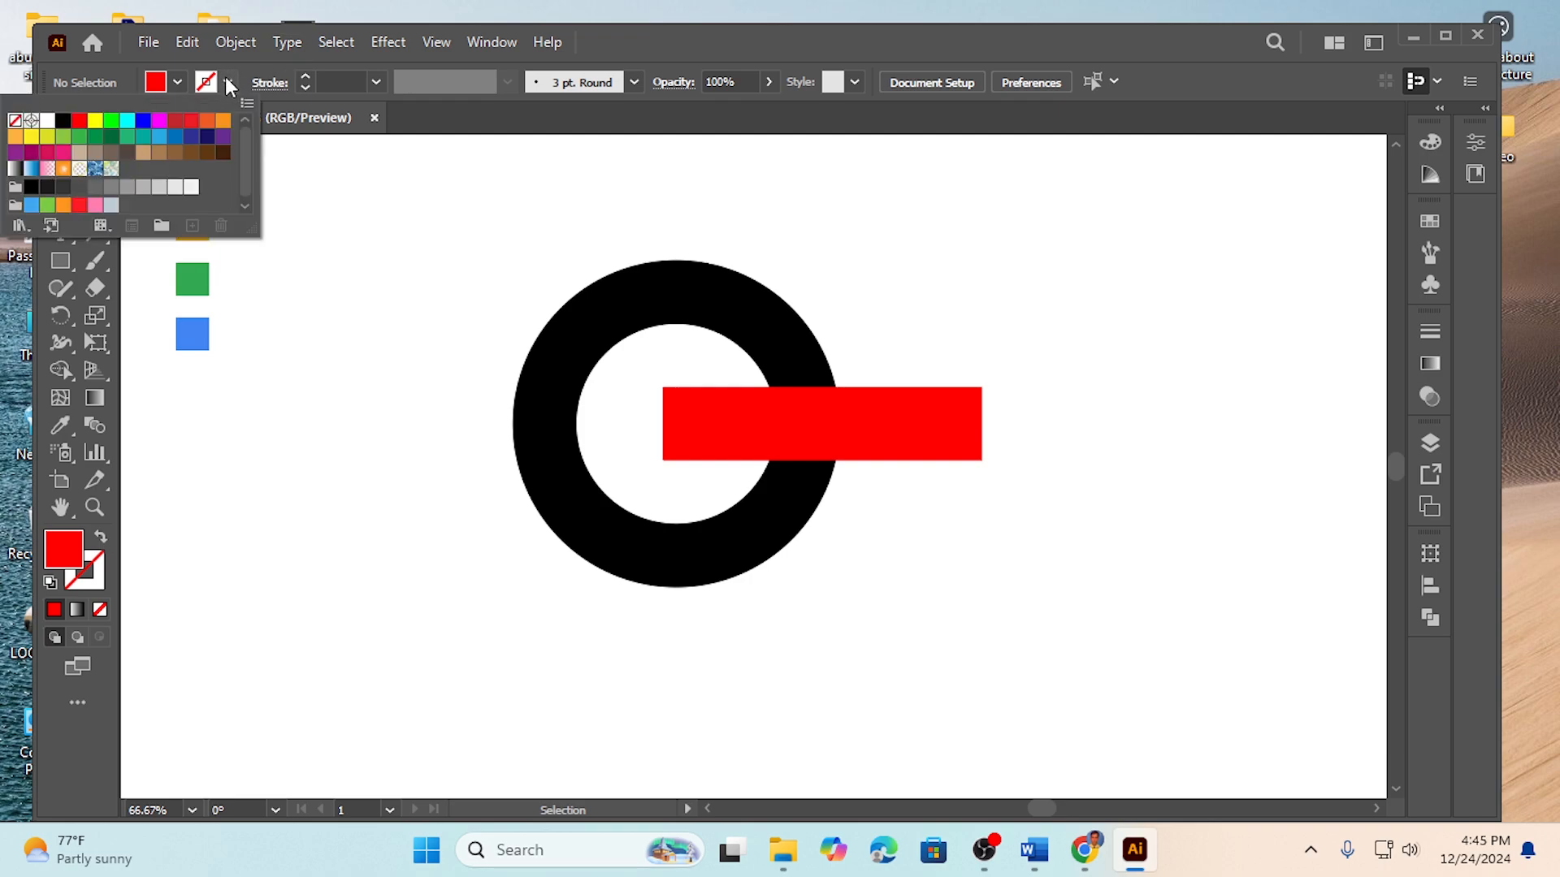
pyautogui.click(63, 121)
pyautogui.click(323, 183)
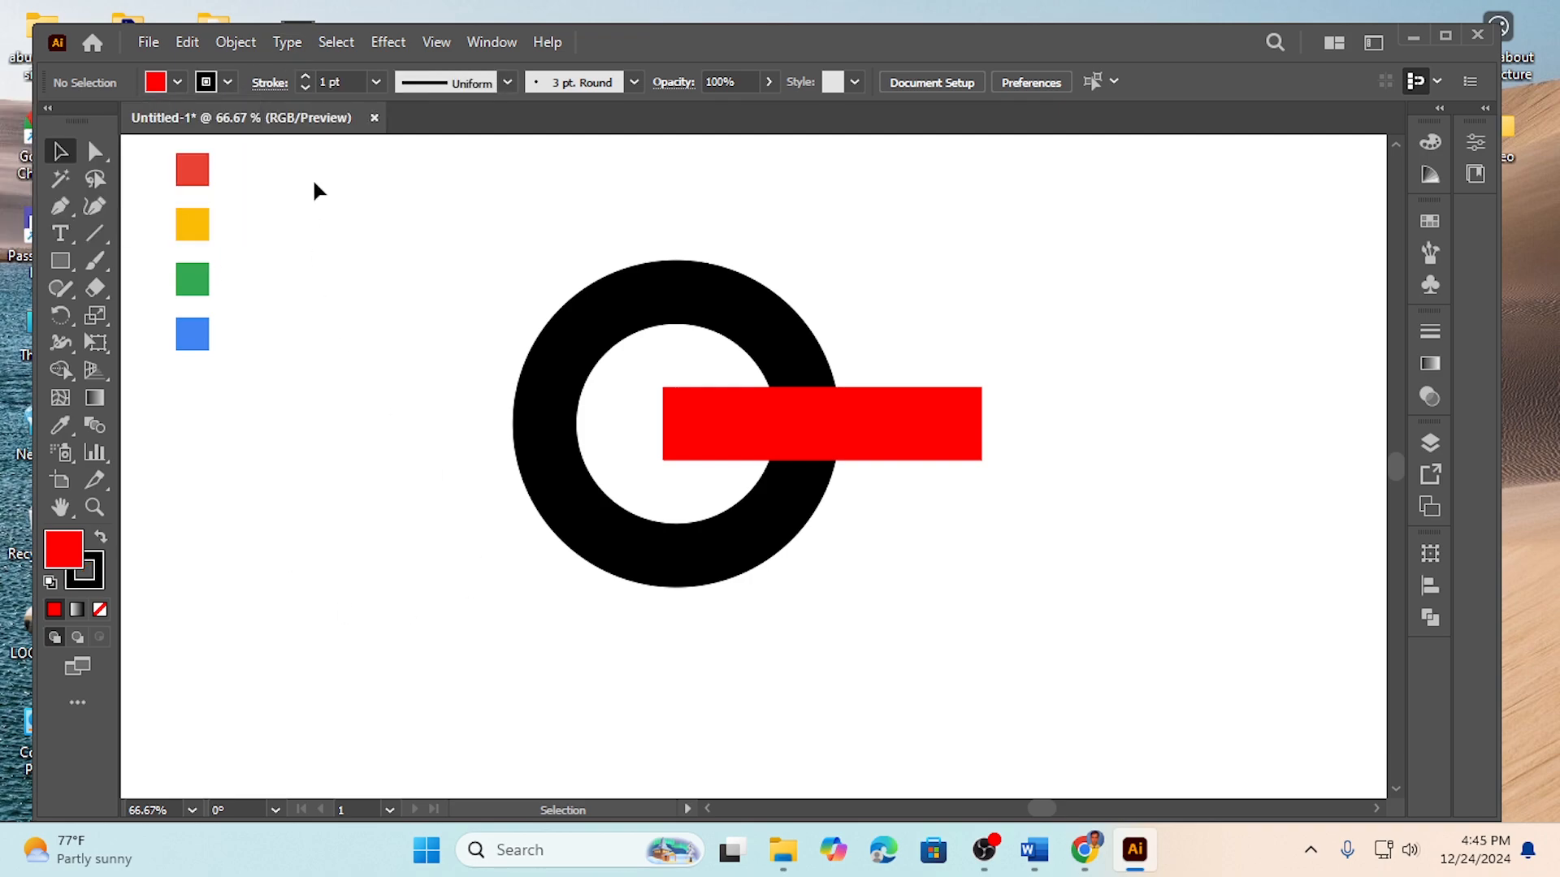
pyautogui.click(95, 232)
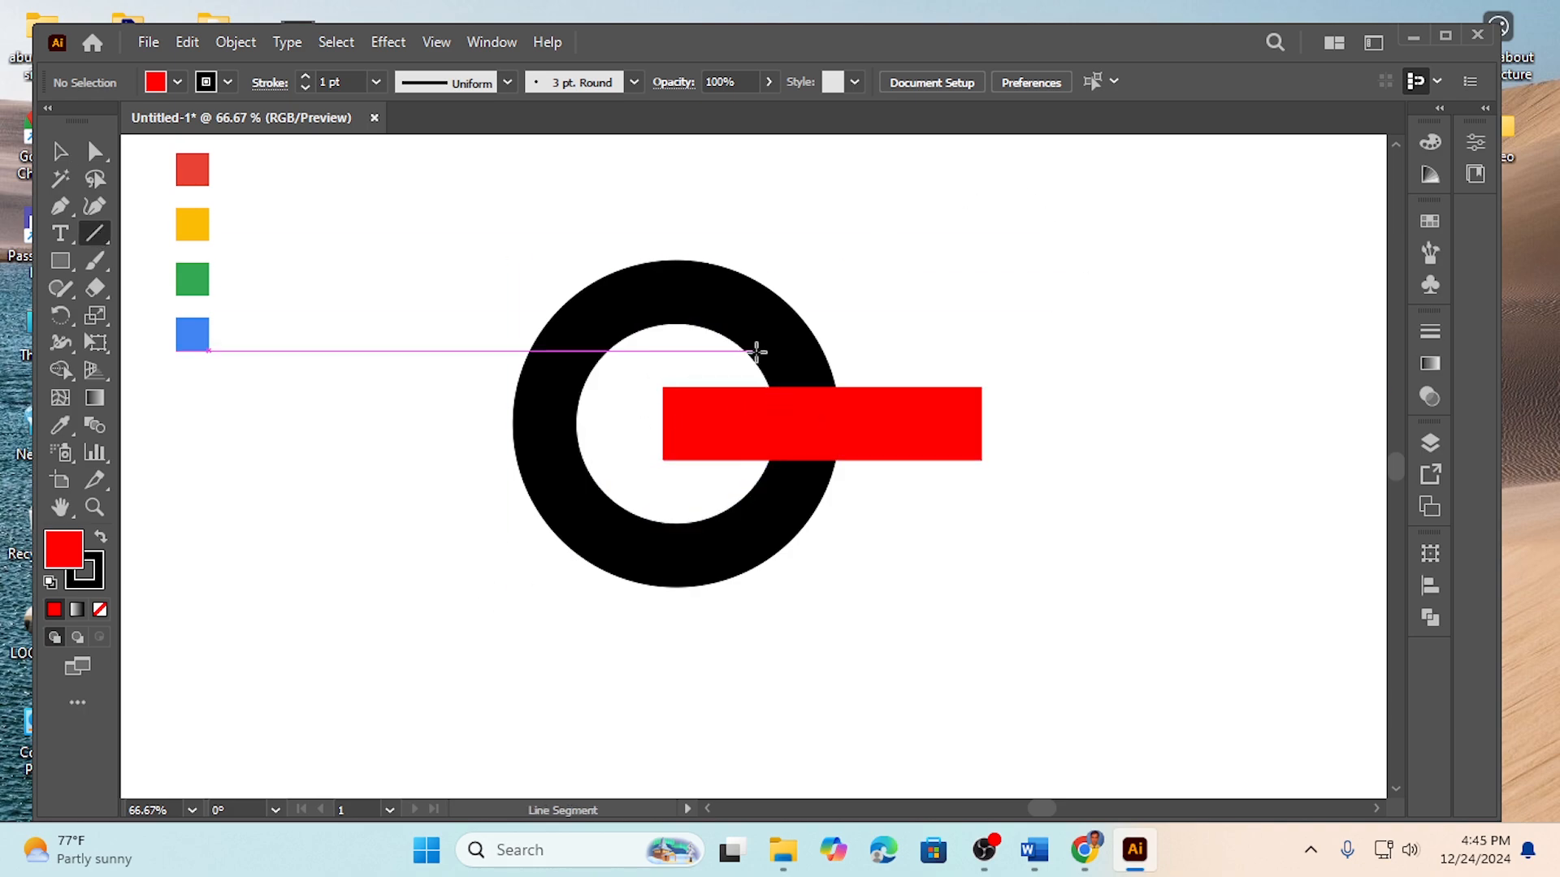
pyautogui.moveTo(822, 254); pyautogui.dragTo(428, 578)
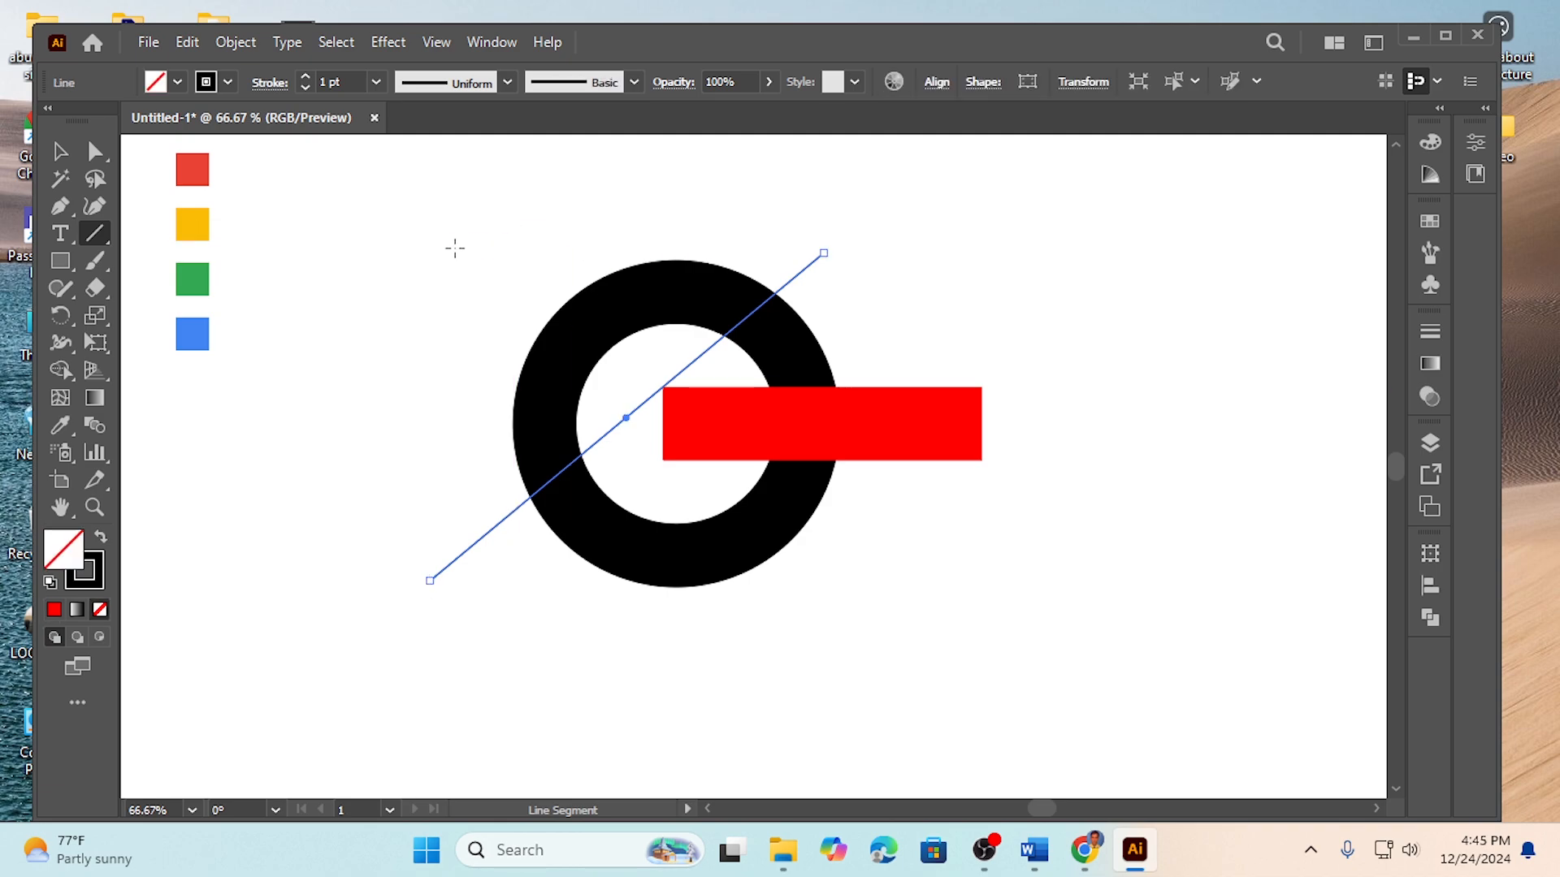
pyautogui.moveTo(449, 280); pyautogui.dragTo(853, 619)
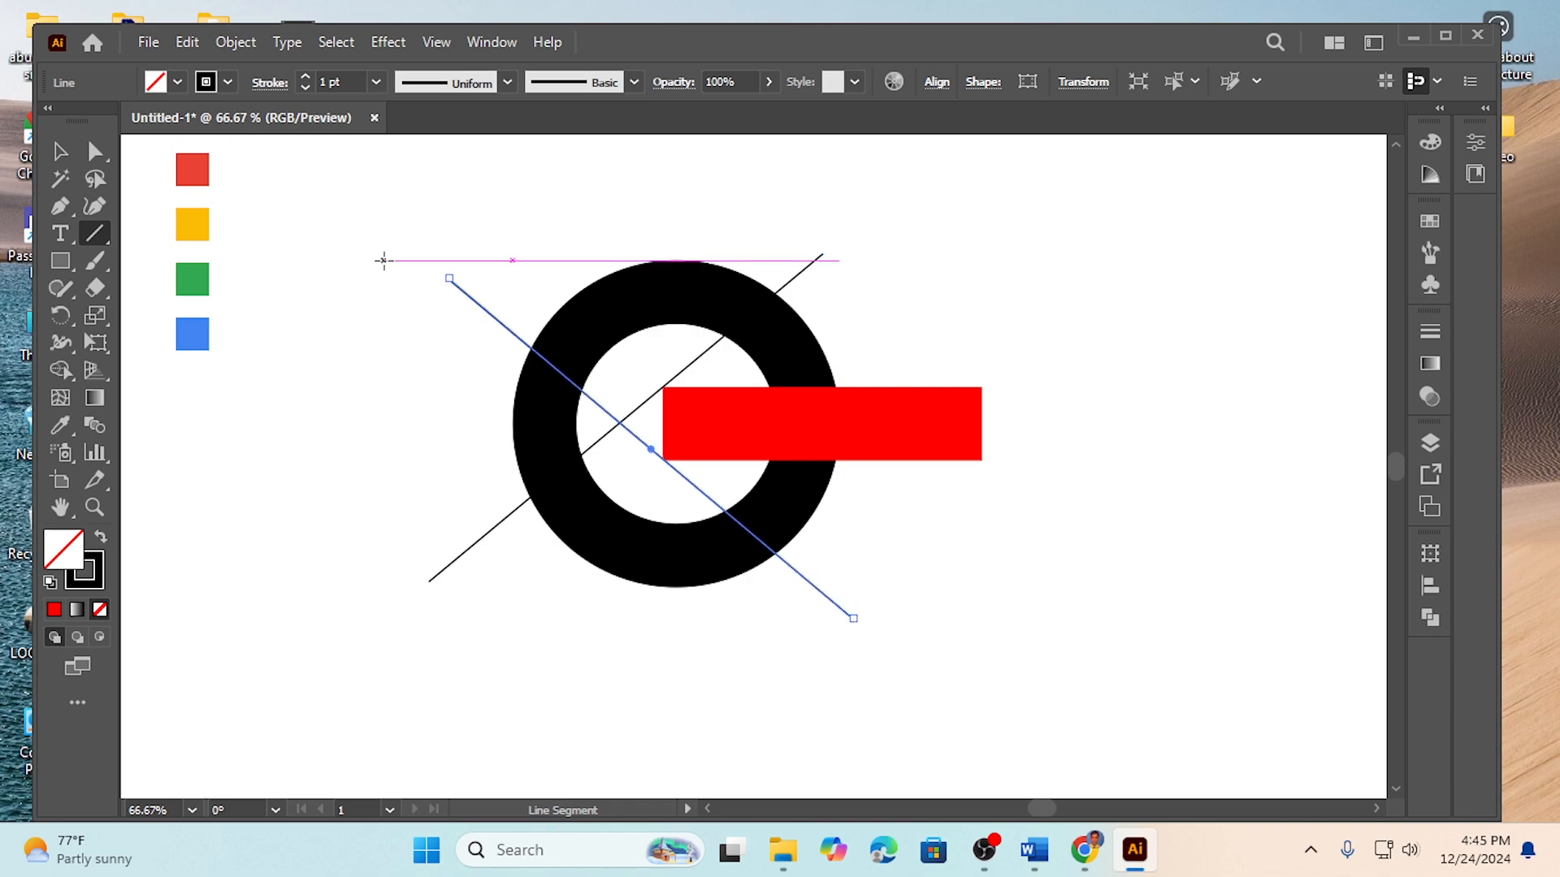
# Select the ring, bar and both diagonal lines, and remove the line ends outside the ring with Shape Builder.
pyautogui.click(60, 151)
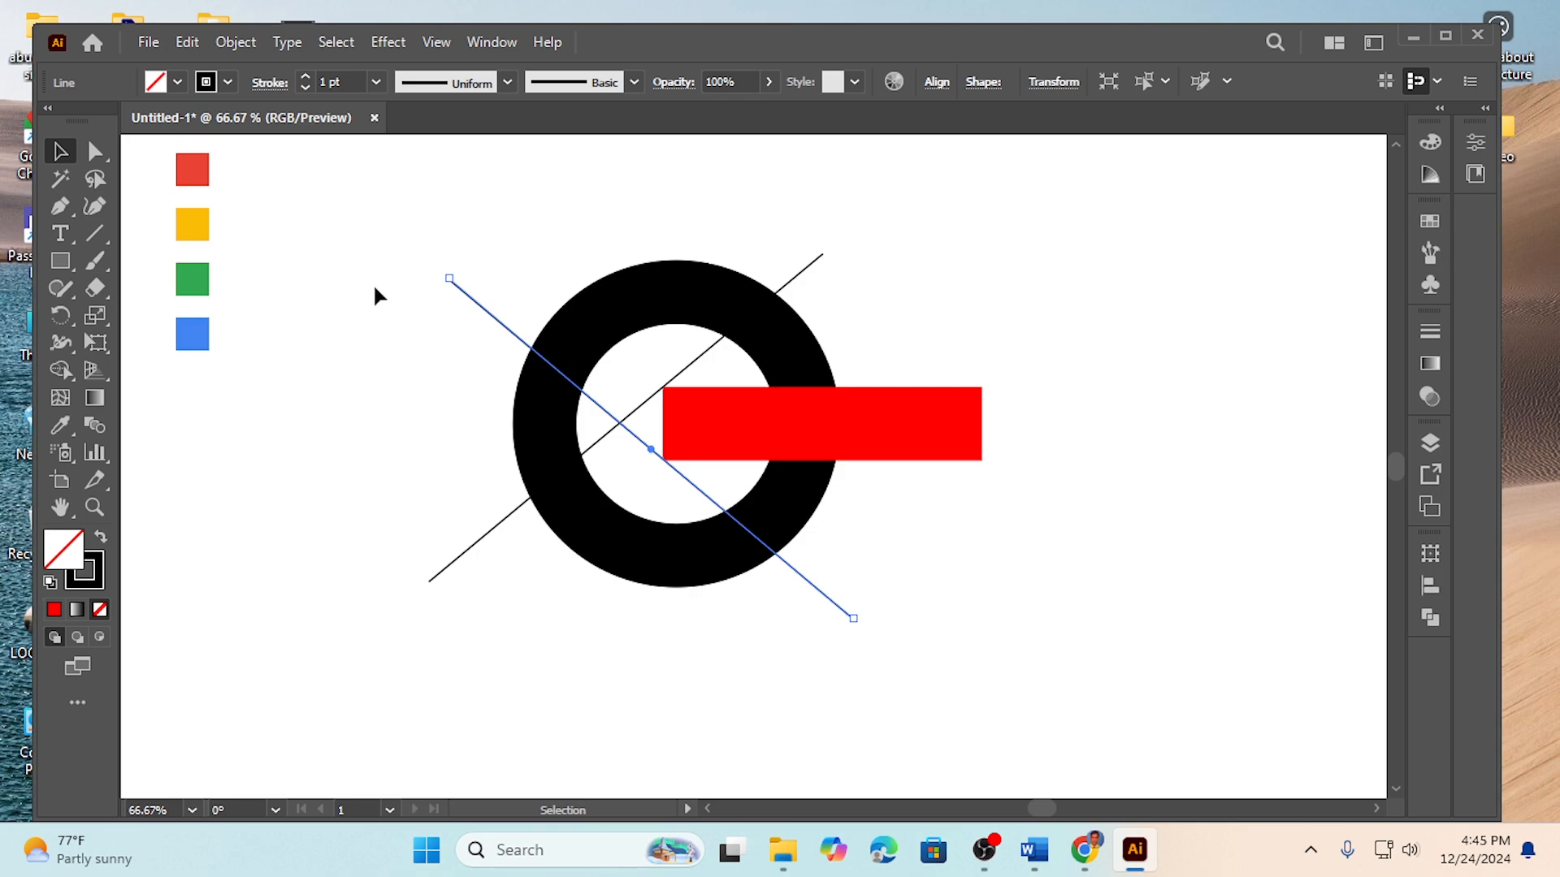
pyautogui.click(357, 248)
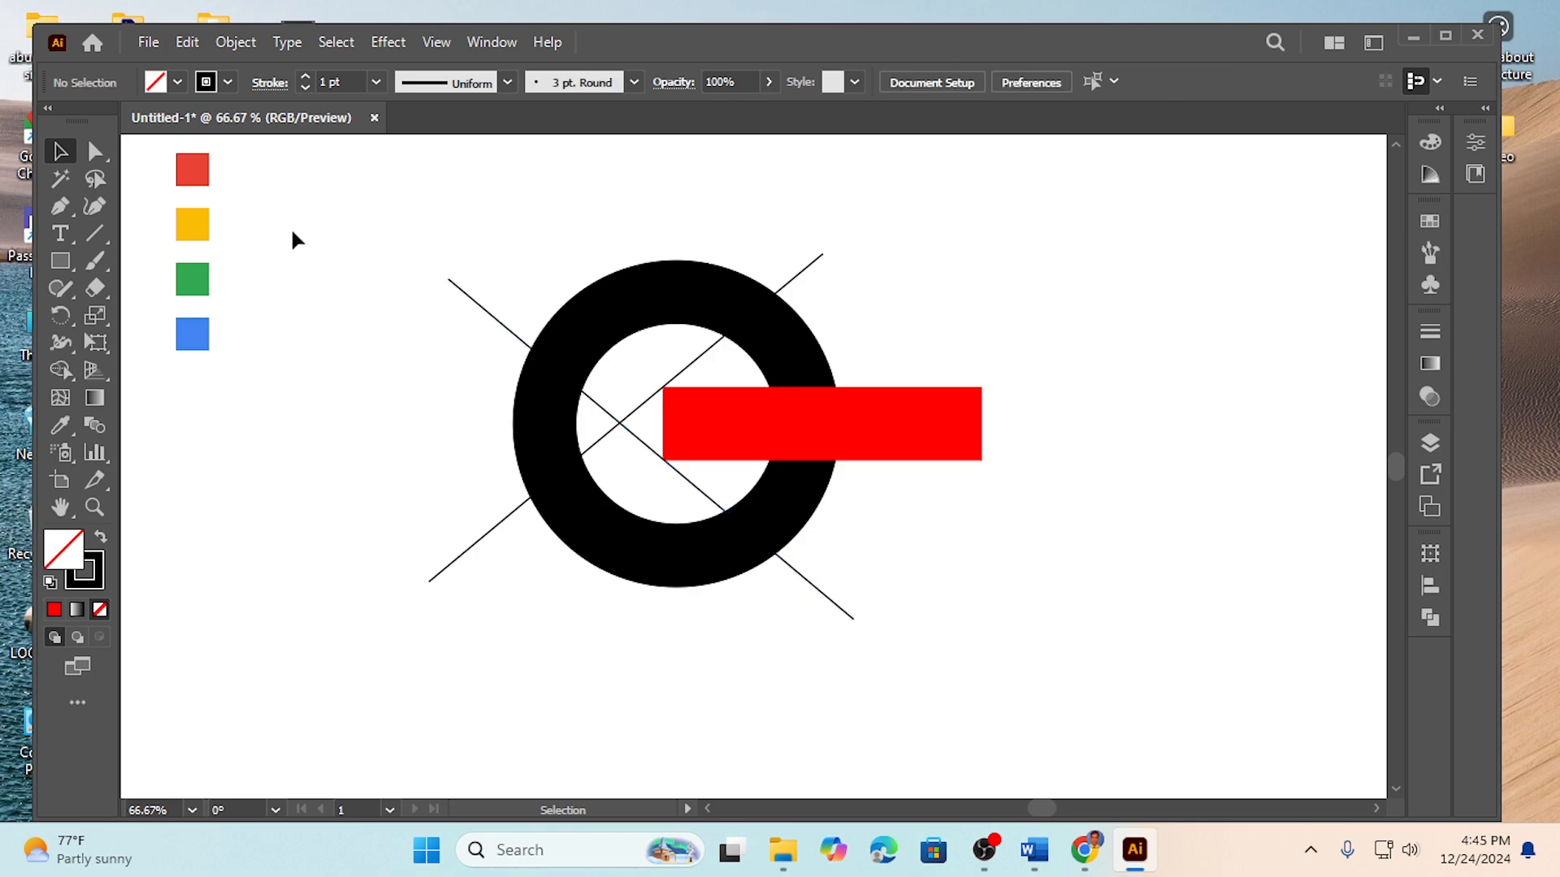
pyautogui.moveTo(293, 232); pyautogui.dragTo(915, 690)
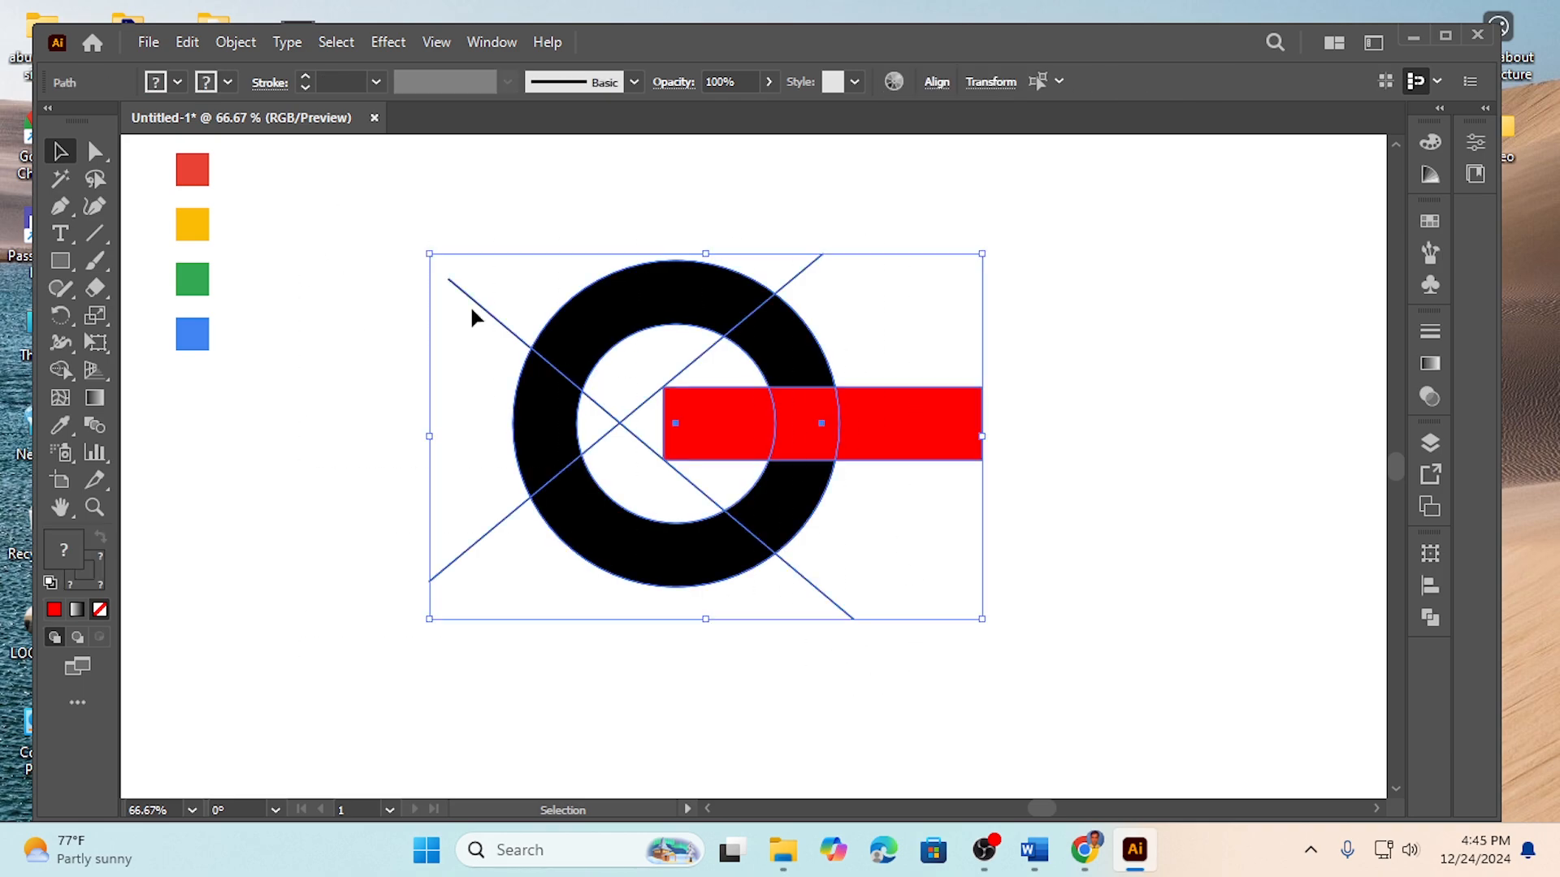
pyautogui.click(61, 371)
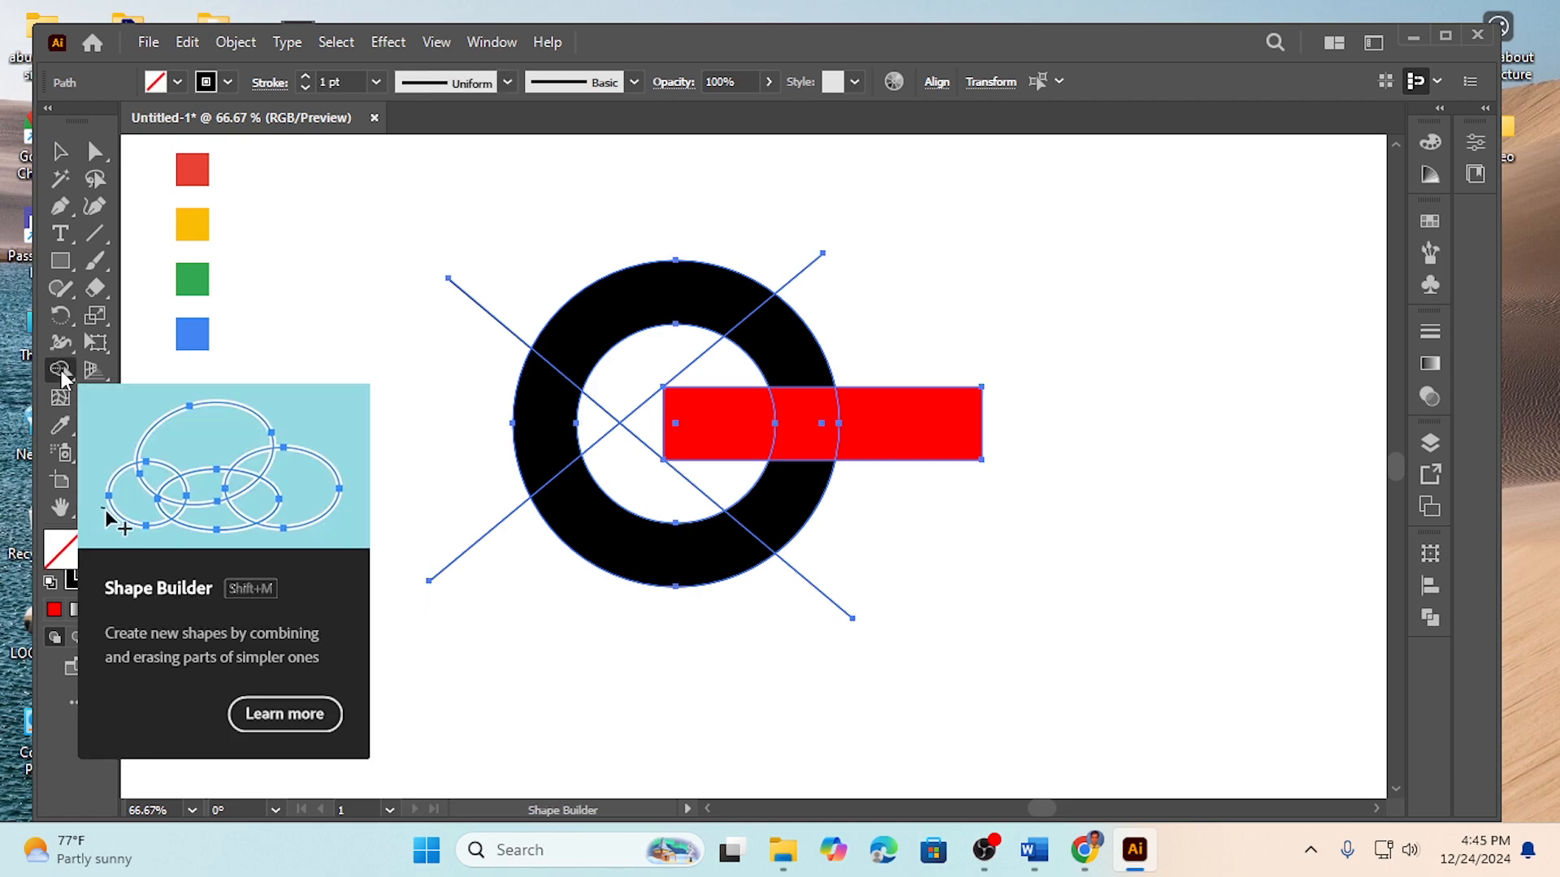
pyautogui.keyDown('alt'); pyautogui.click(486, 533); pyautogui.keyUp('alt')
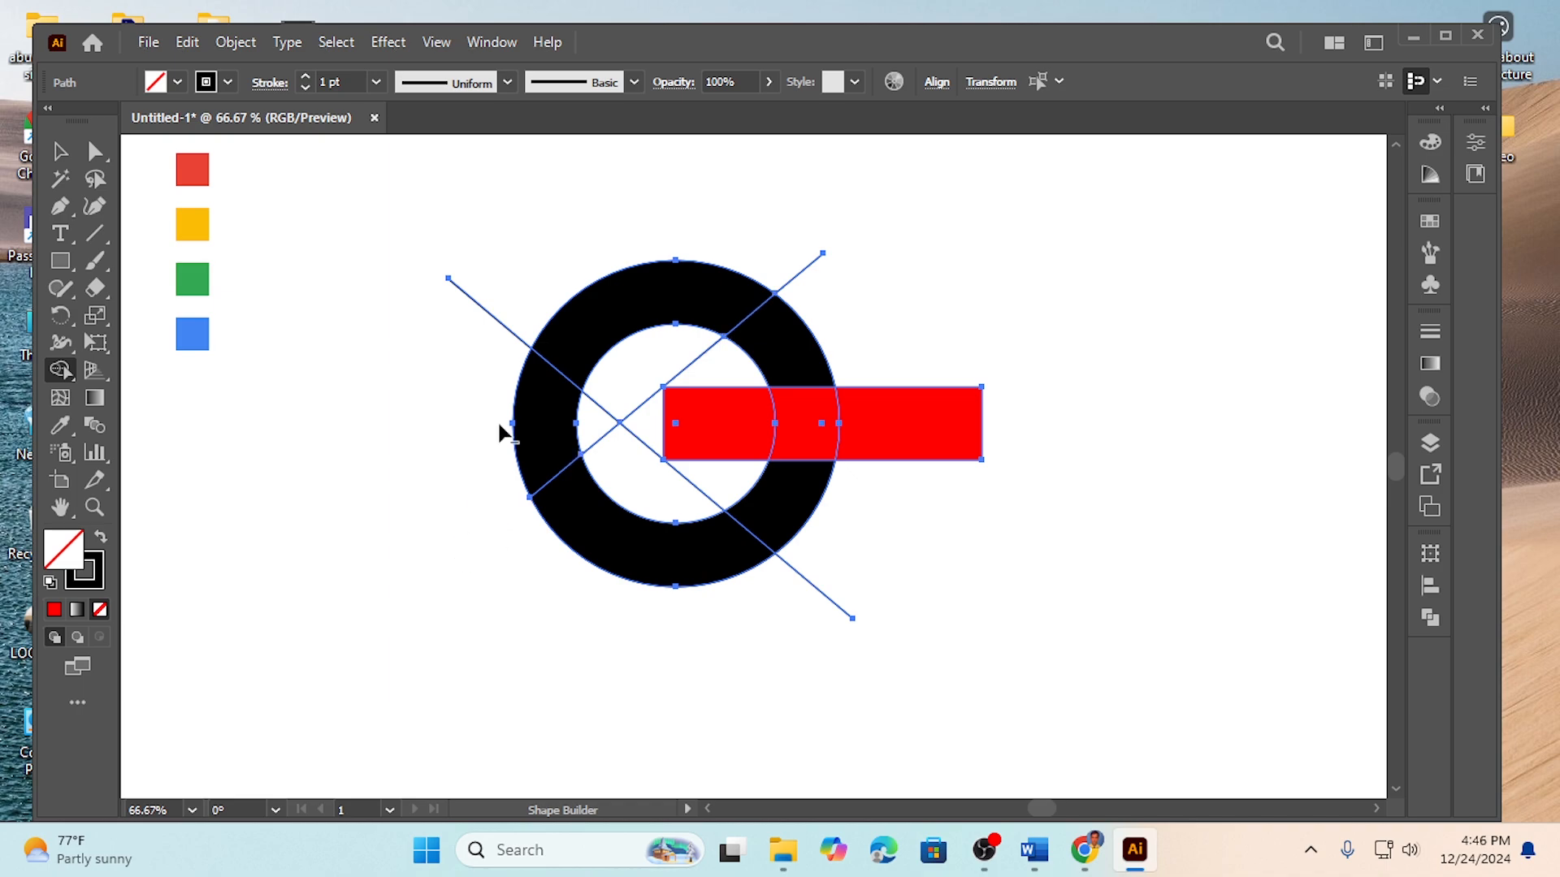
pyautogui.keyDown('alt'); pyautogui.click(508, 334); pyautogui.keyUp('alt')
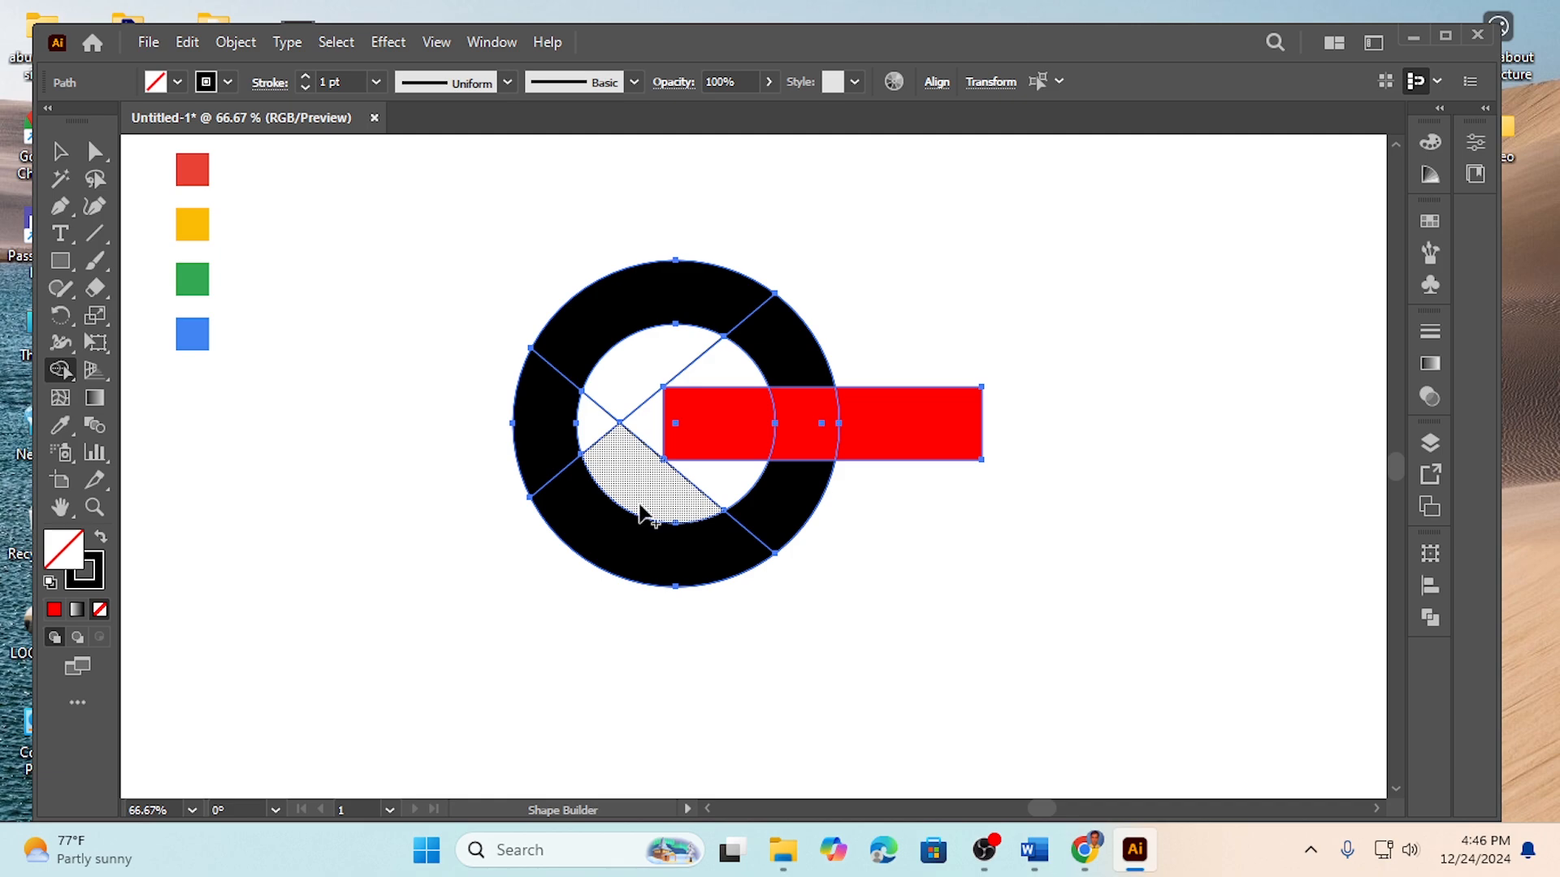
# Clear the diagonal line segments crossing the ring's hole with Shape Builder, undoing any accidental fills of the hole.
pyautogui.click(684, 473)
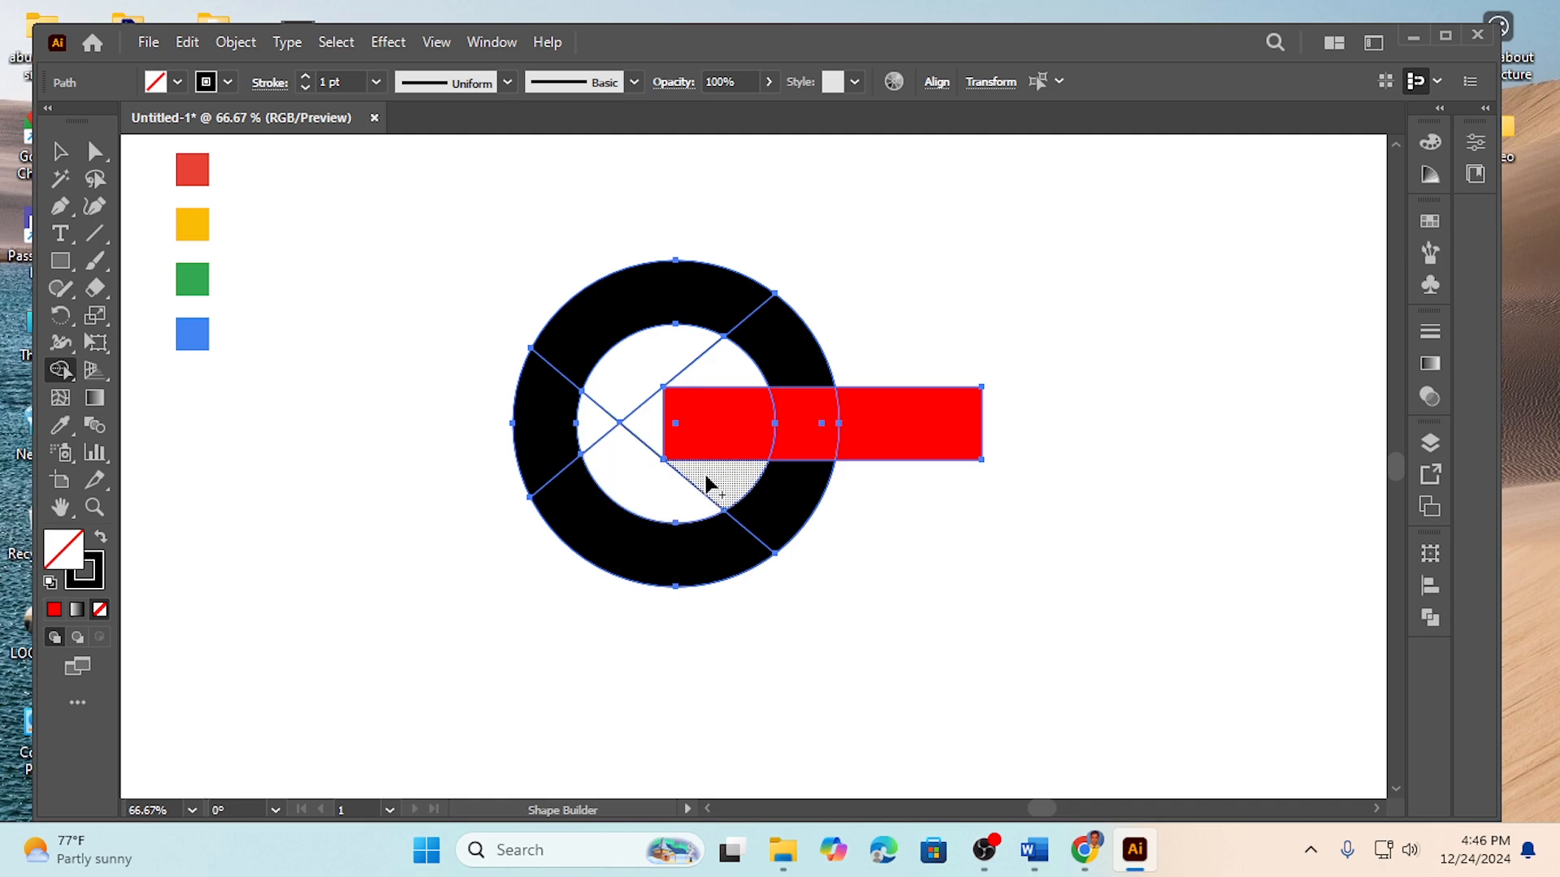
pyautogui.click(647, 485)
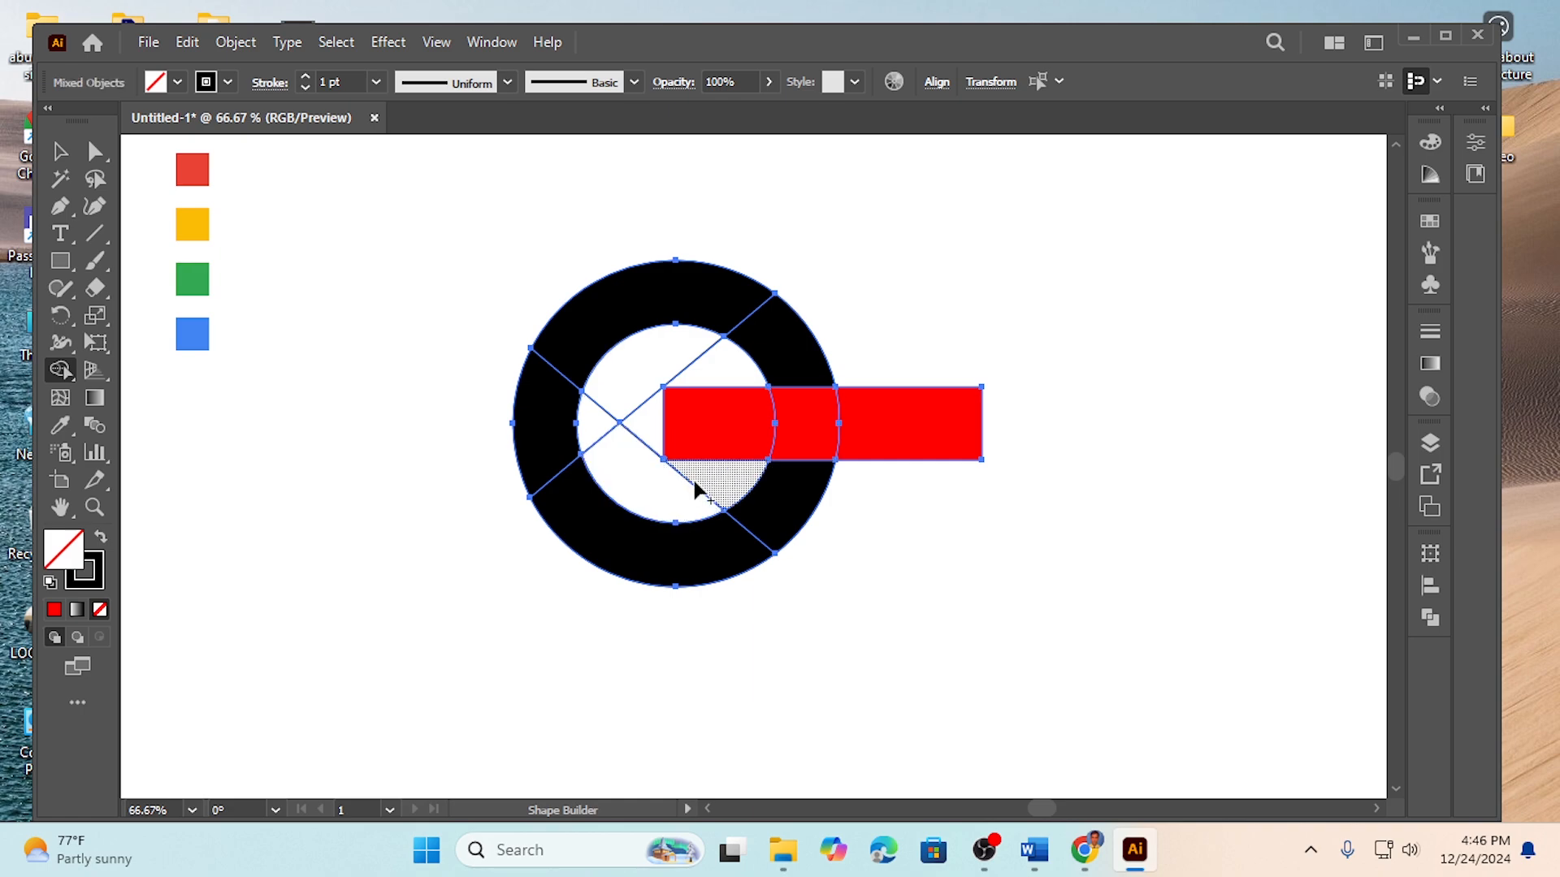
pyautogui.moveTo(714, 471)
pyautogui.mouseDown()
pyautogui.moveTo(635, 467)
pyautogui.moveTo(706, 481)
pyautogui.mouseUp()
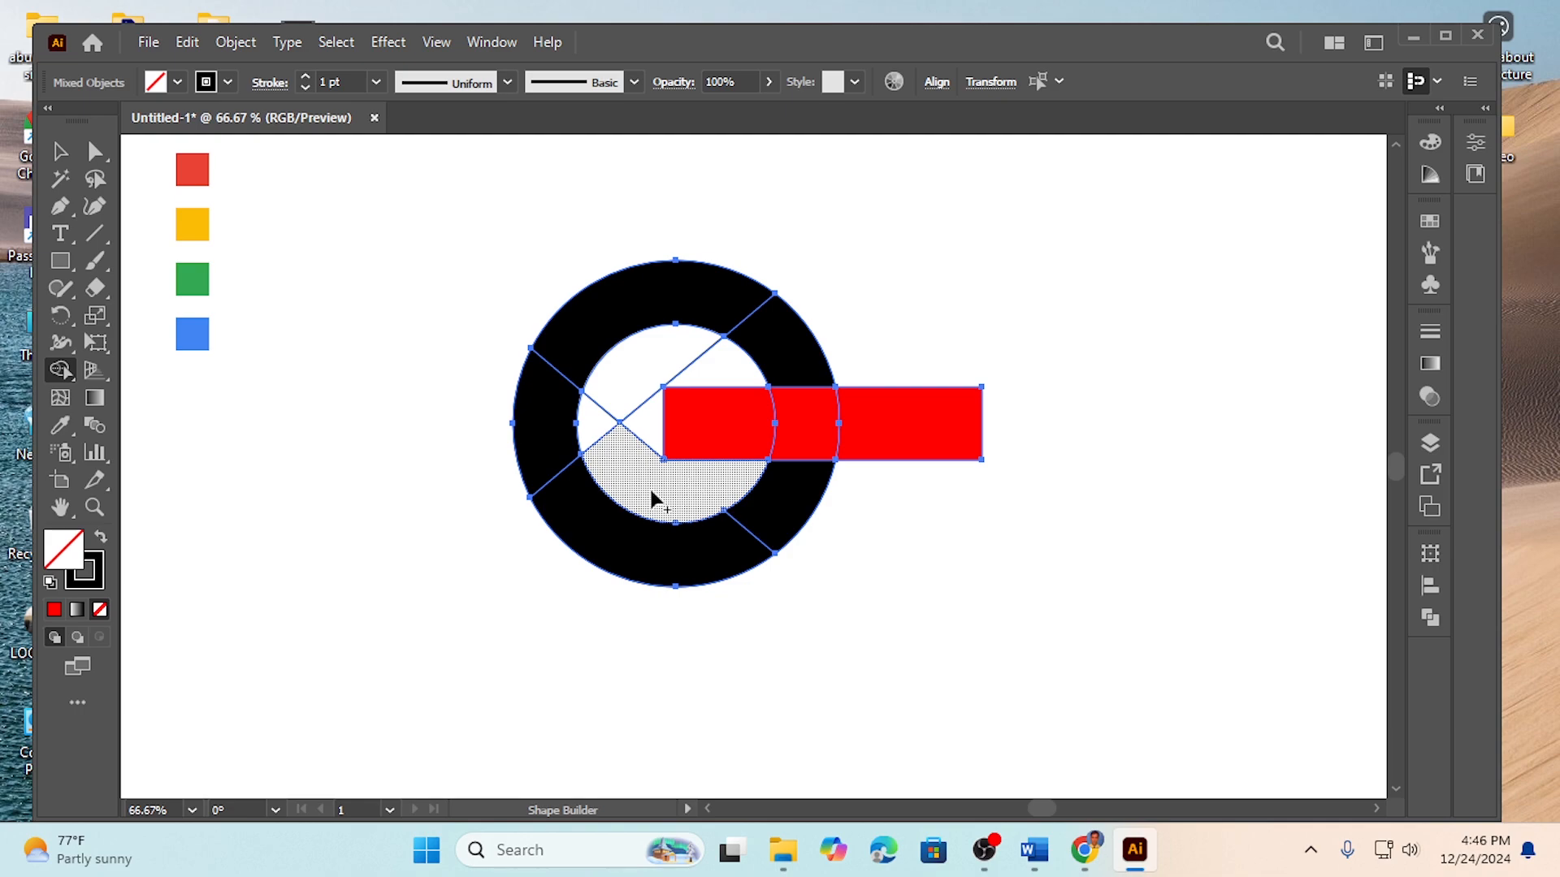
pyautogui.click(610, 432)
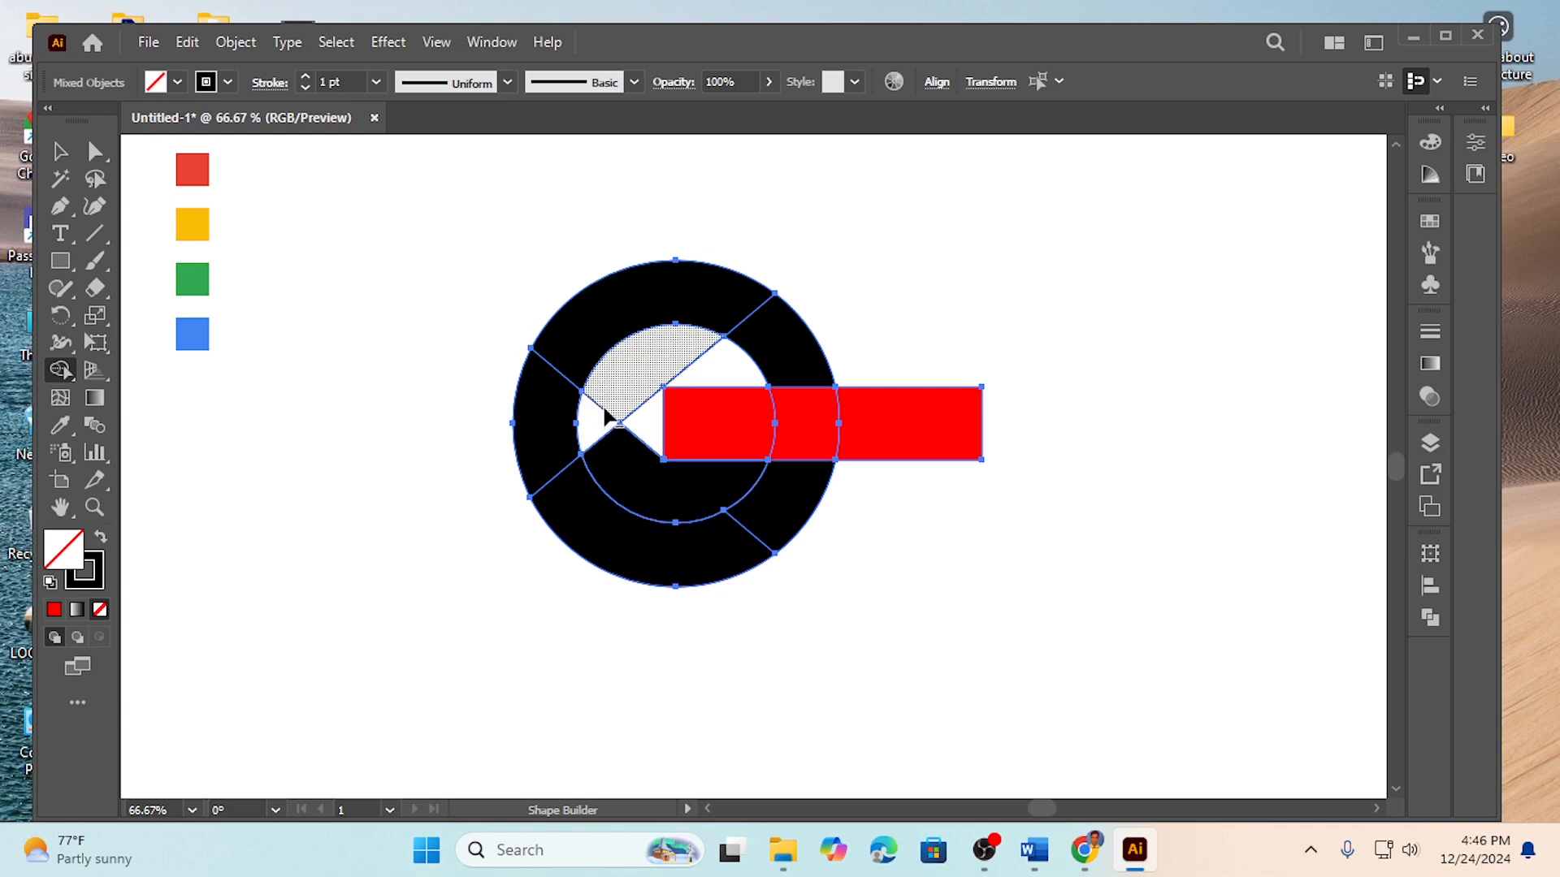
pyautogui.hotkey('ctrl', 'z')
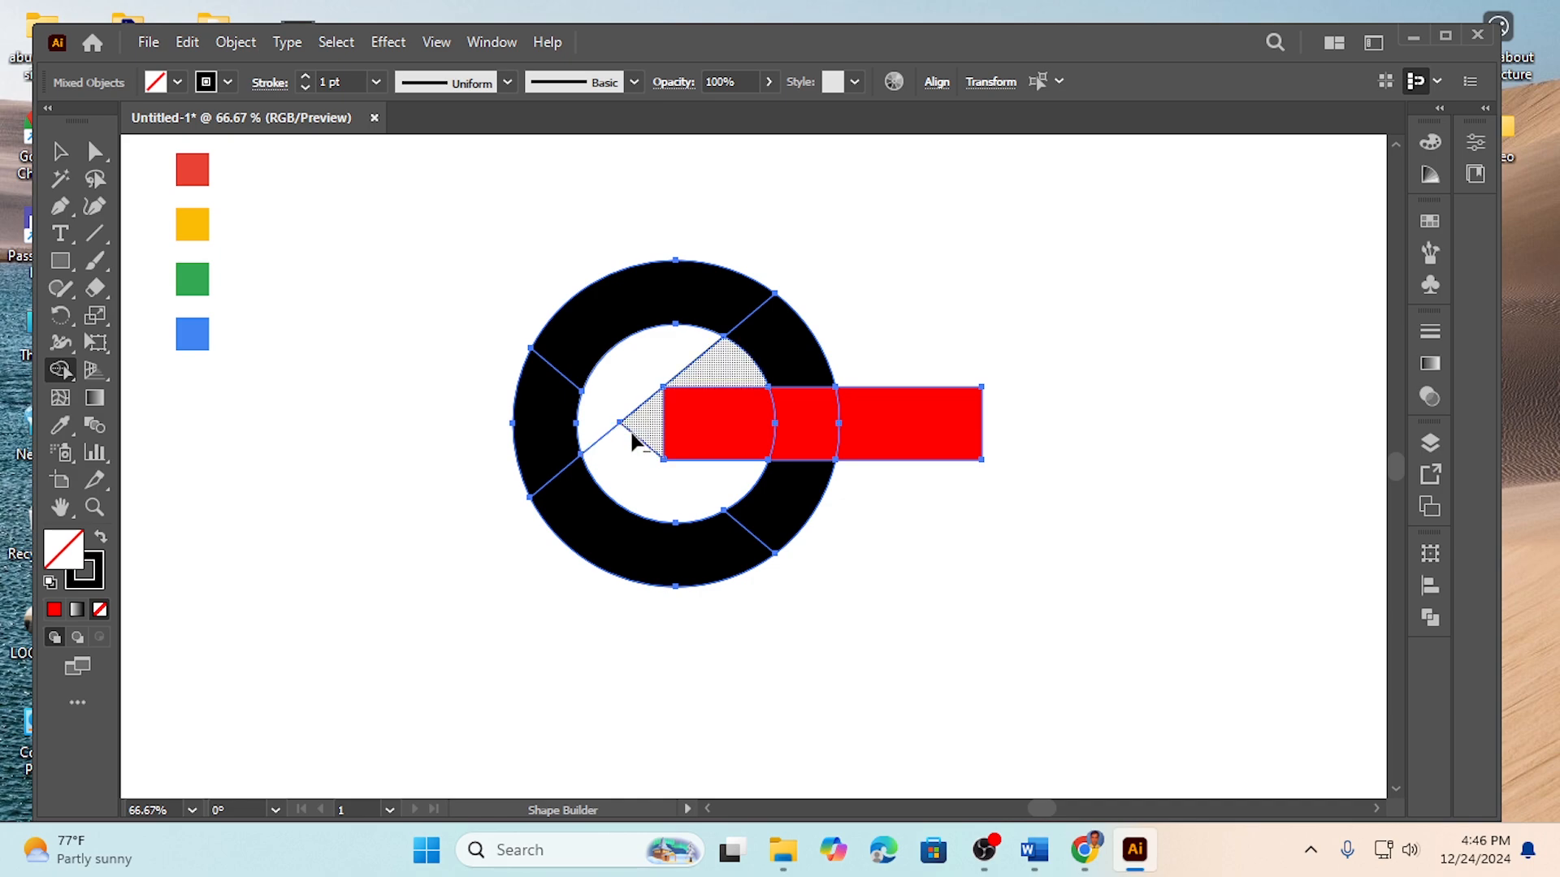
pyautogui.click(633, 438)
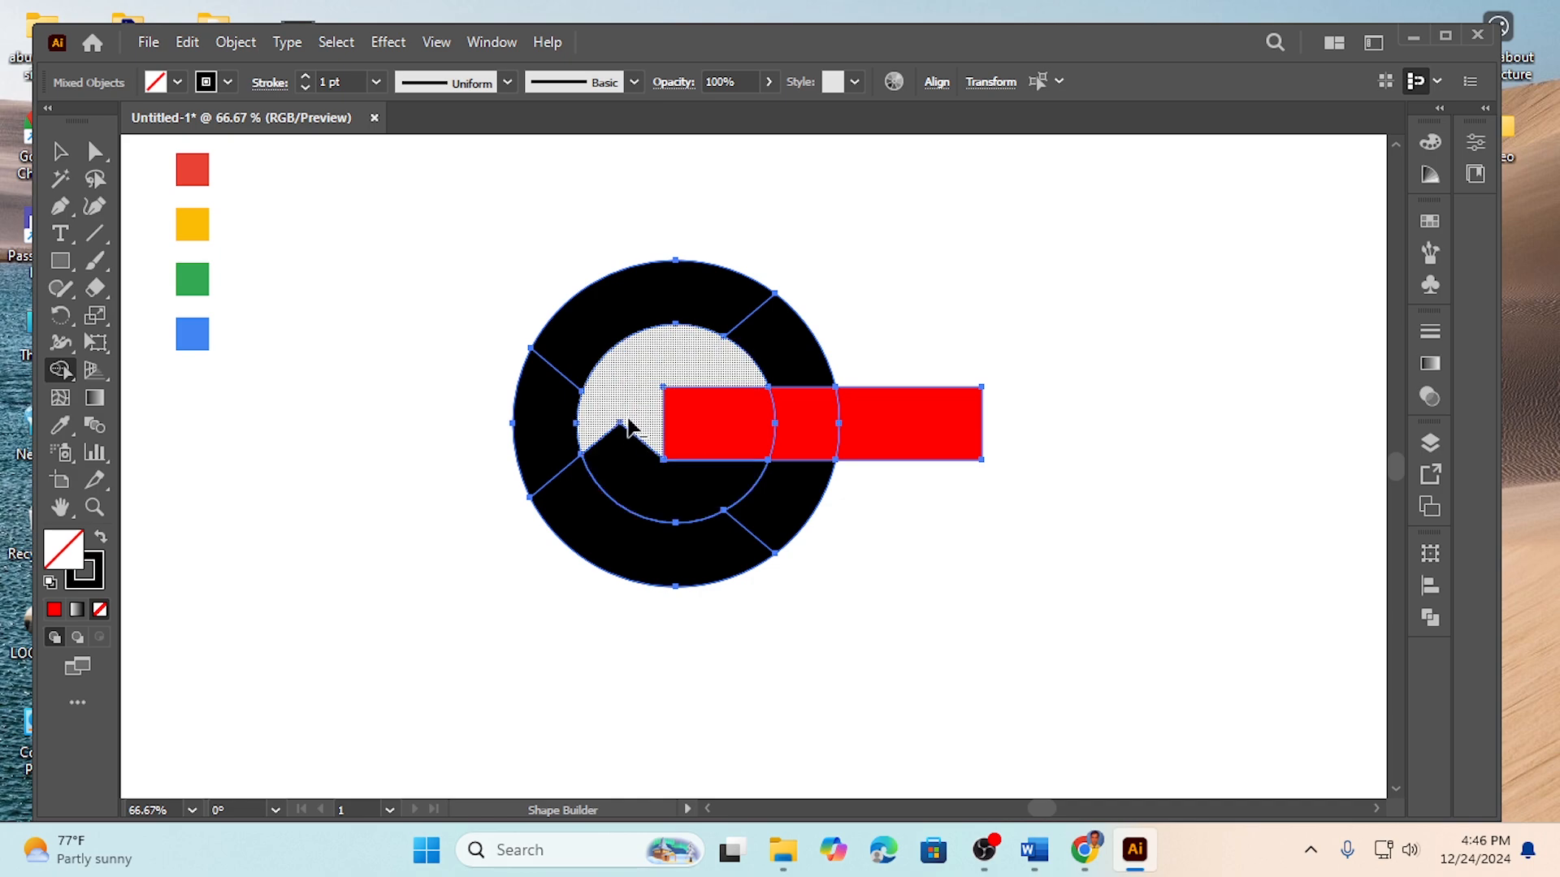
pyautogui.hotkey('ctrl', 'z')
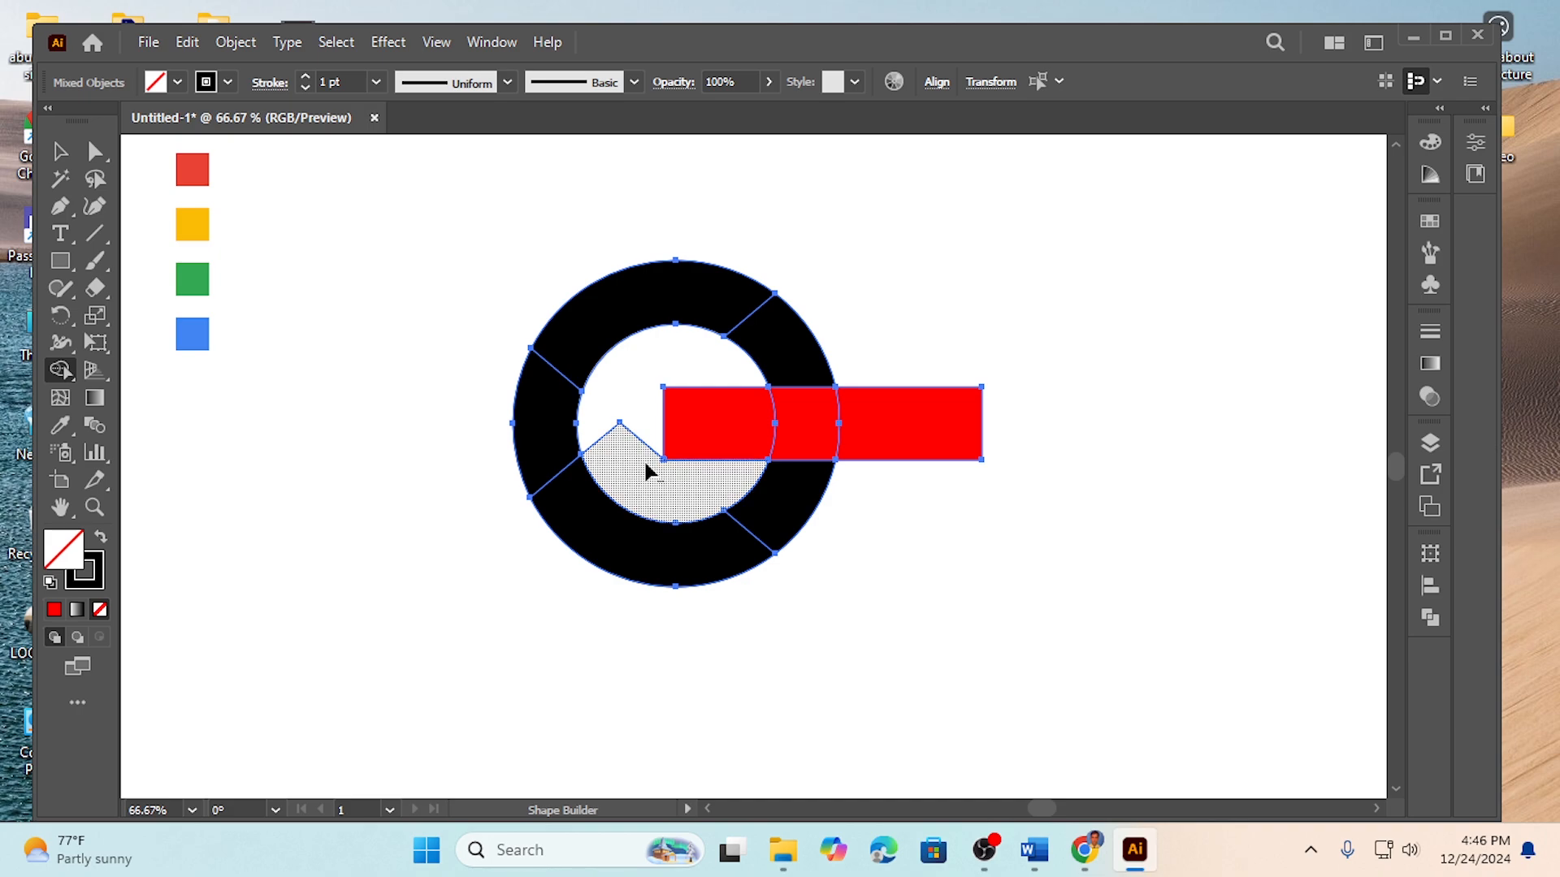
pyautogui.click(626, 451)
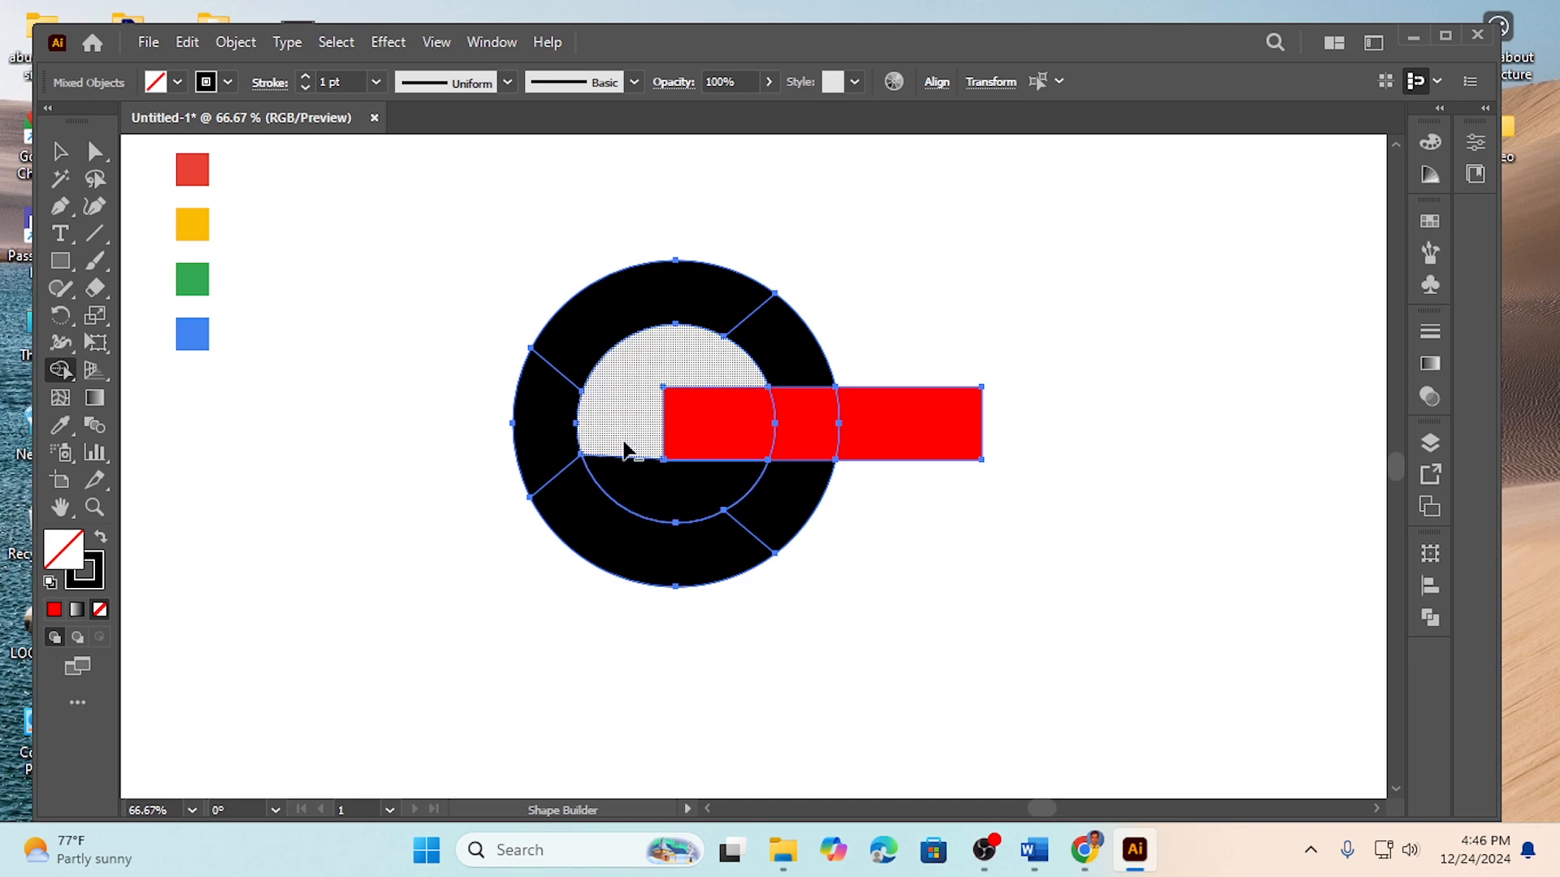
pyautogui.hotkey('ctrl', 'z')
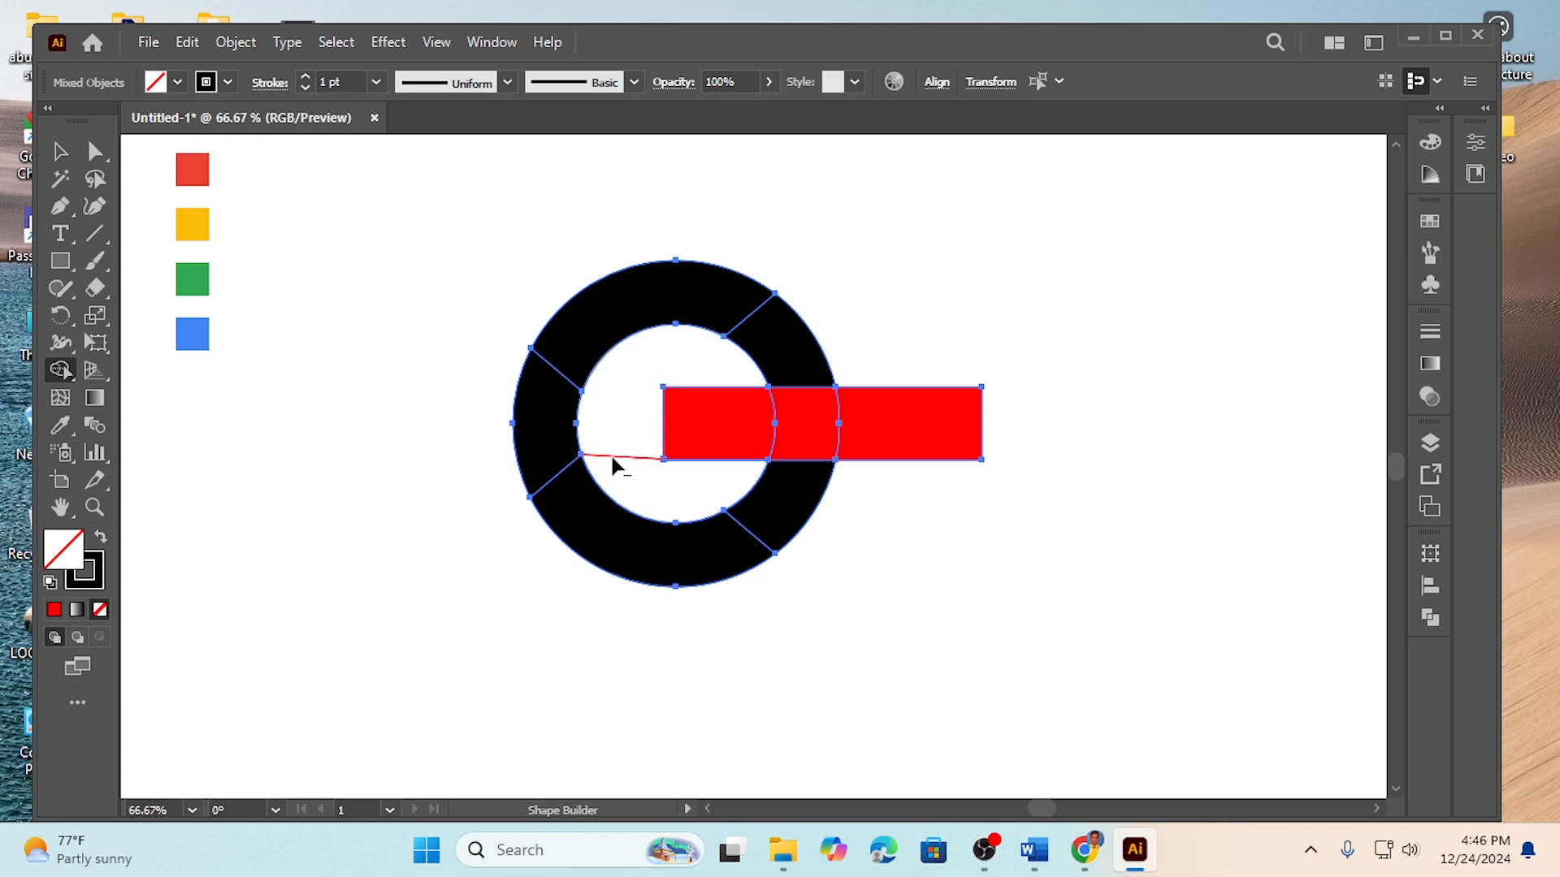
# Remove the part of the red bar beyond the ring's outer edge and the leftover line segment inside the hole.
pyautogui.moveTo(615, 469); pyautogui.dragTo(742, 522)
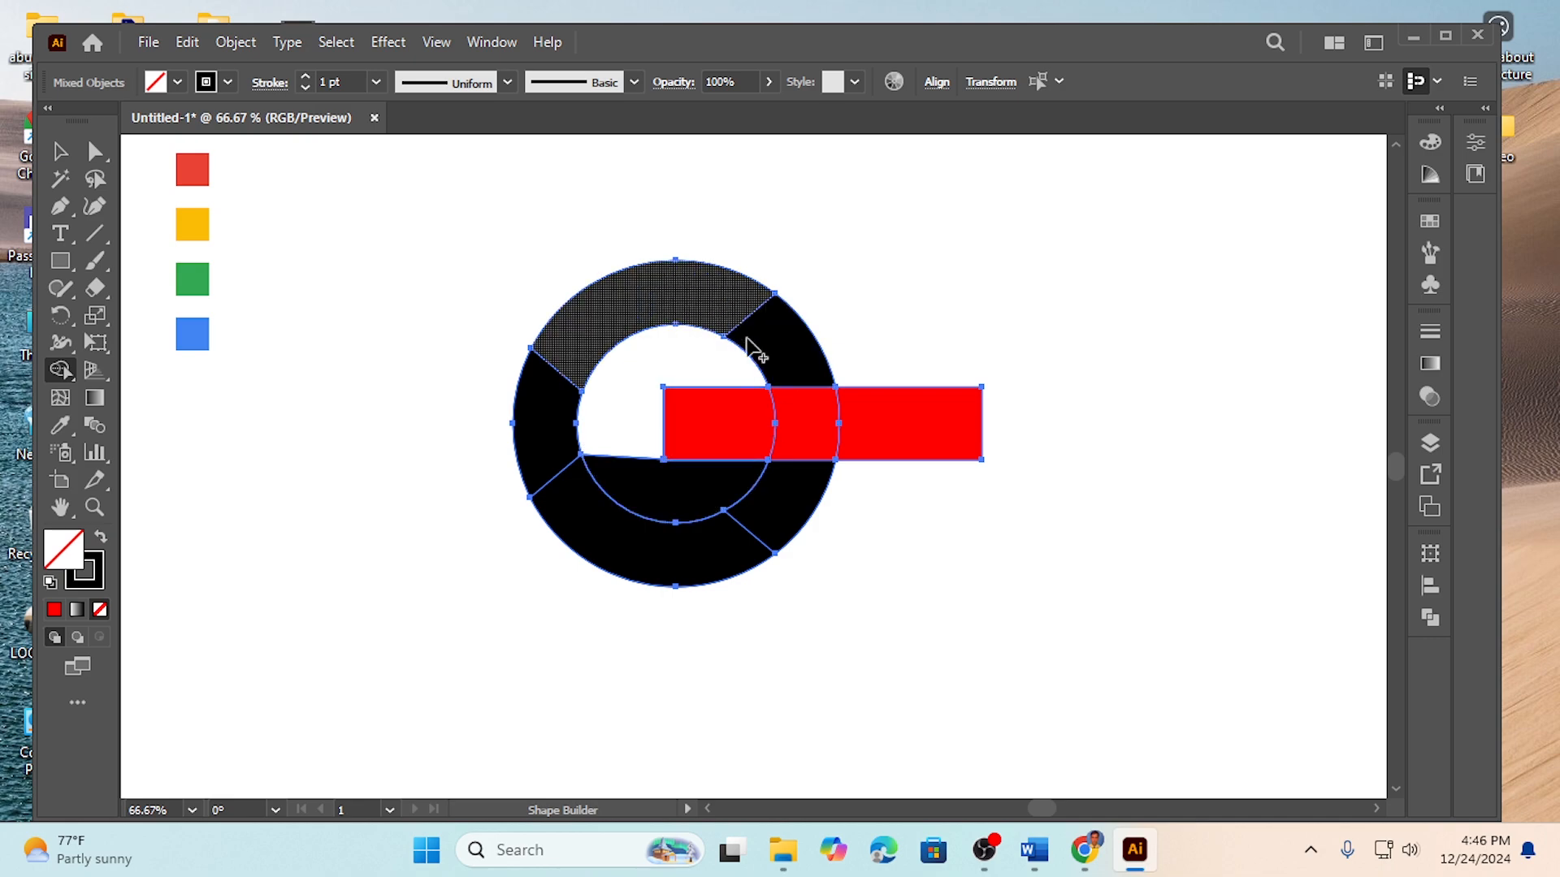
pyautogui.keyDown('alt'); pyautogui.click(914, 429); pyautogui.keyUp('alt')
pyautogui.keyDown('alt'); pyautogui.click(642, 480); pyautogui.keyUp('alt')
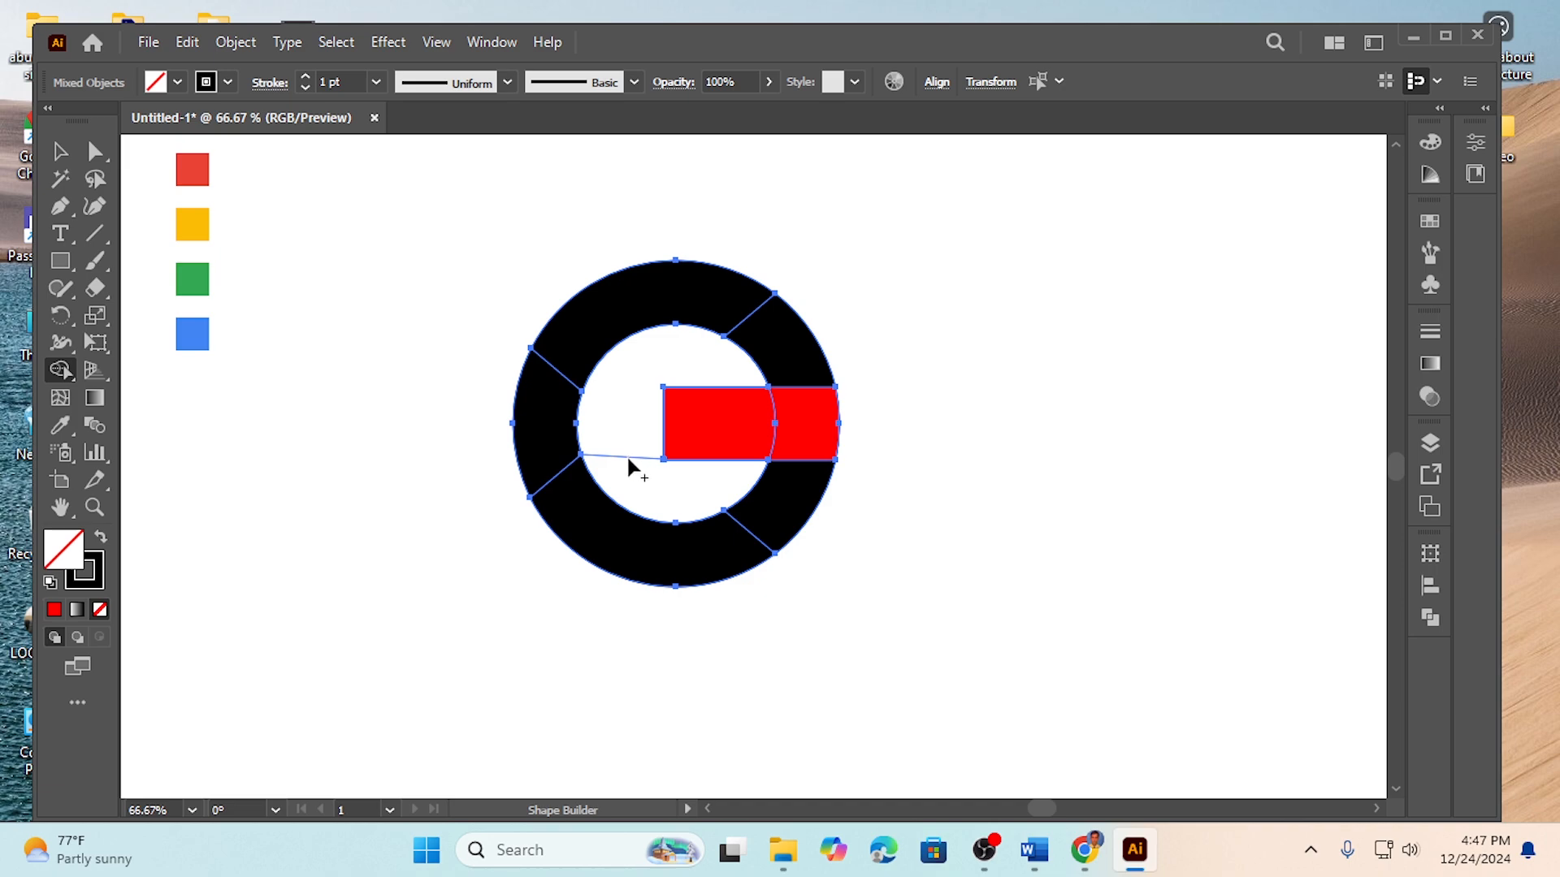
pyautogui.keyDown('alt'); pyautogui.click(631, 452); pyautogui.keyUp('alt')
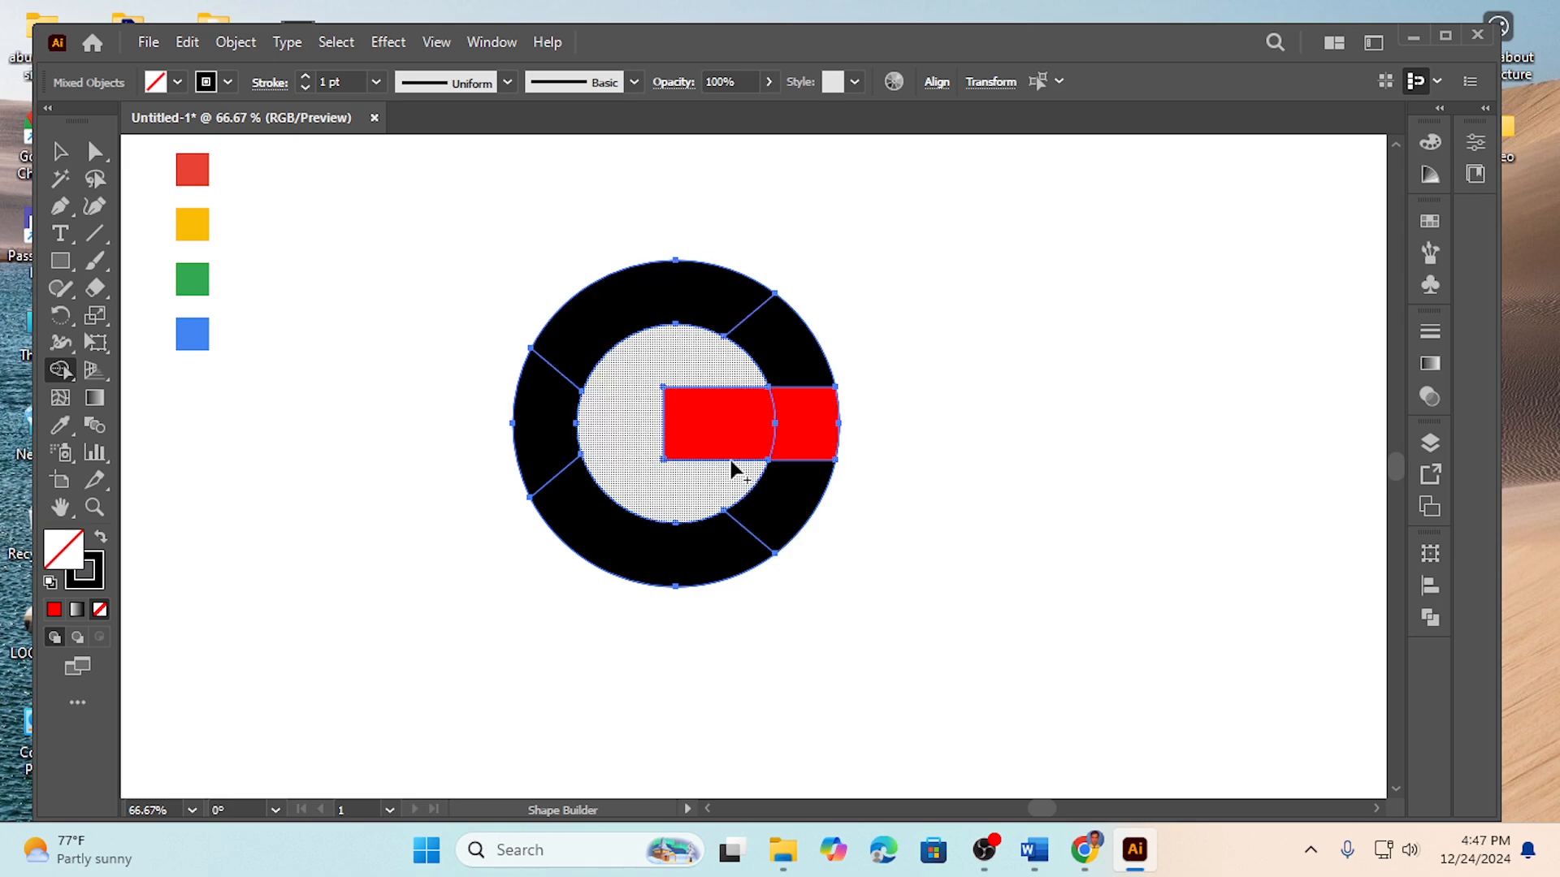
# Merge the bar with the ring's lower-right section, and build the bottom, left and top sections as separate shapes.
pyautogui.moveTo(719, 428)
pyautogui.mouseDown()
pyautogui.moveTo(807, 423)
pyautogui.moveTo(801, 477)
pyautogui.mouseUp()
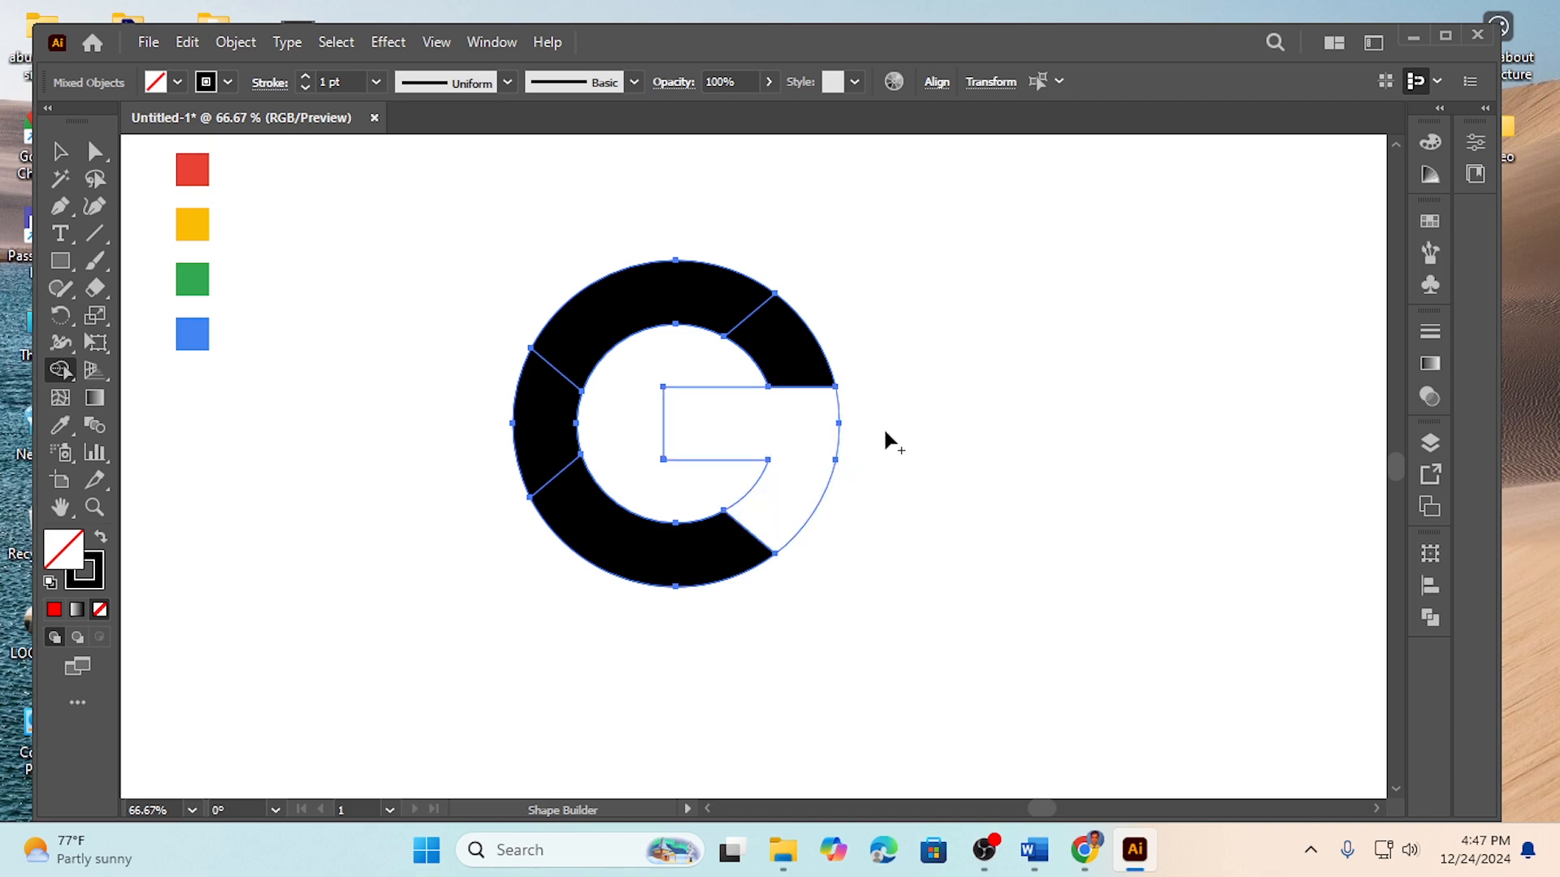
pyautogui.click(626, 555)
pyautogui.click(534, 430)
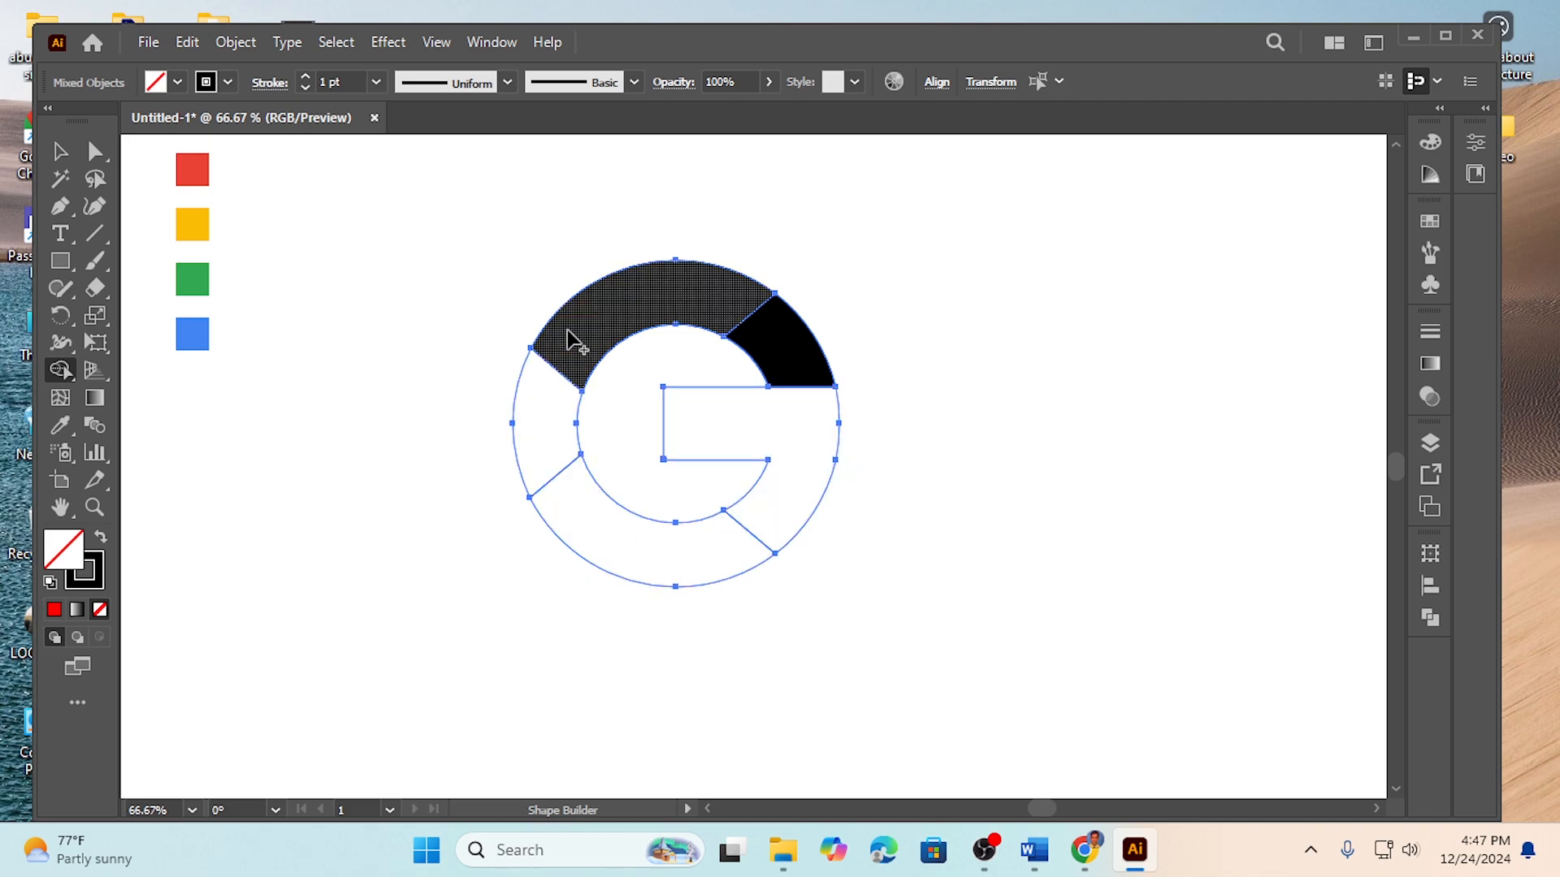
pyautogui.click(601, 331)
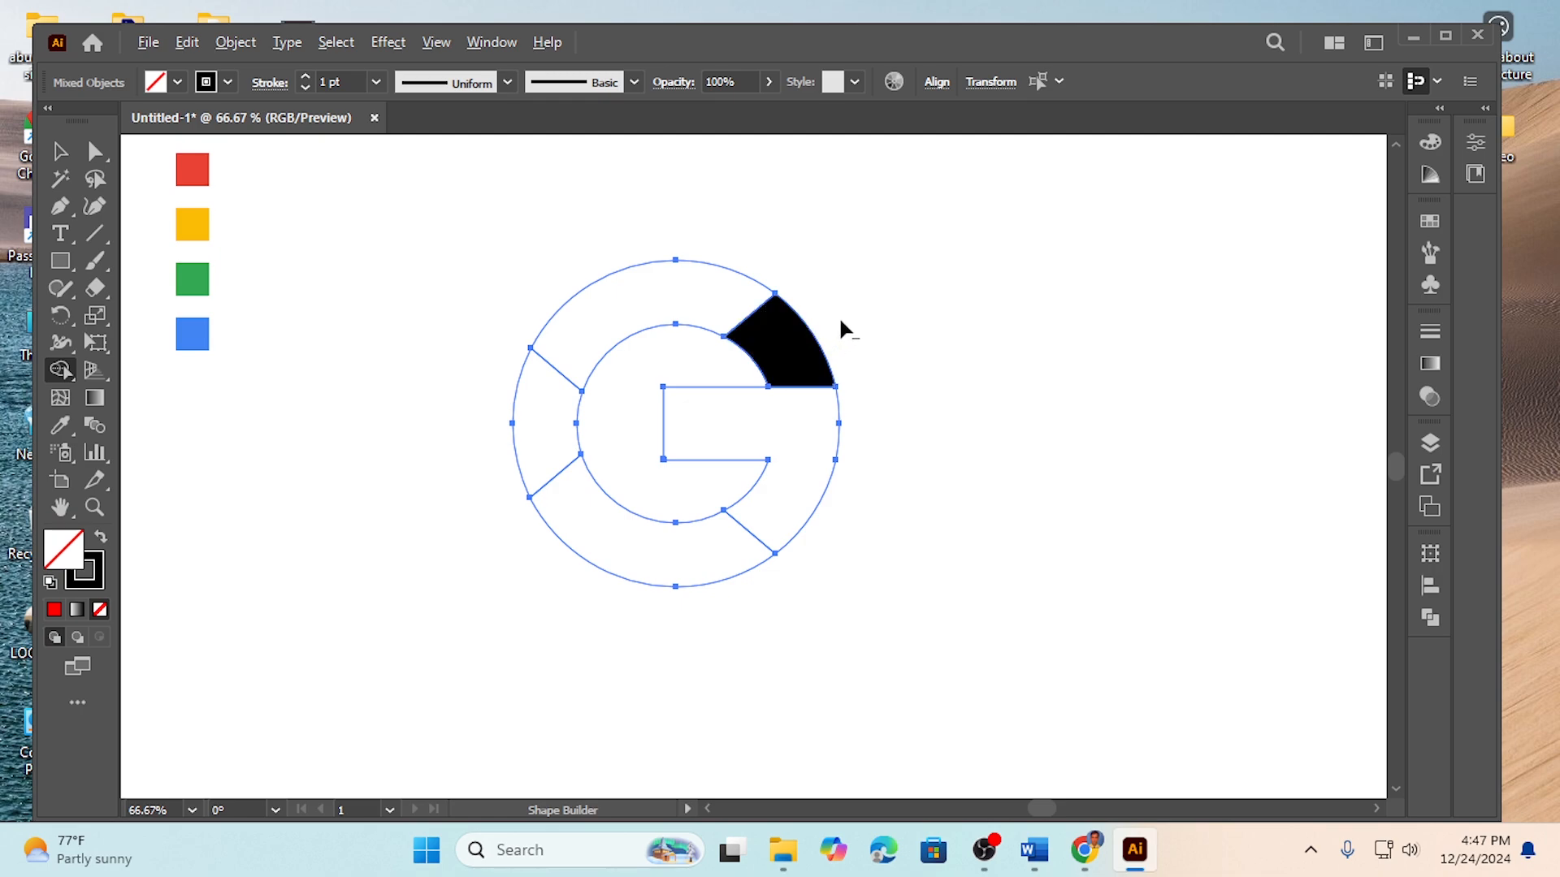
# Delete the black ring section just above the bar to open the G, and deselect the artwork.
pyautogui.moveTo(841, 321)
pyautogui.mouseDown()
pyautogui.moveTo(747, 368)
pyautogui.moveTo(796, 357)
pyautogui.mouseUp()
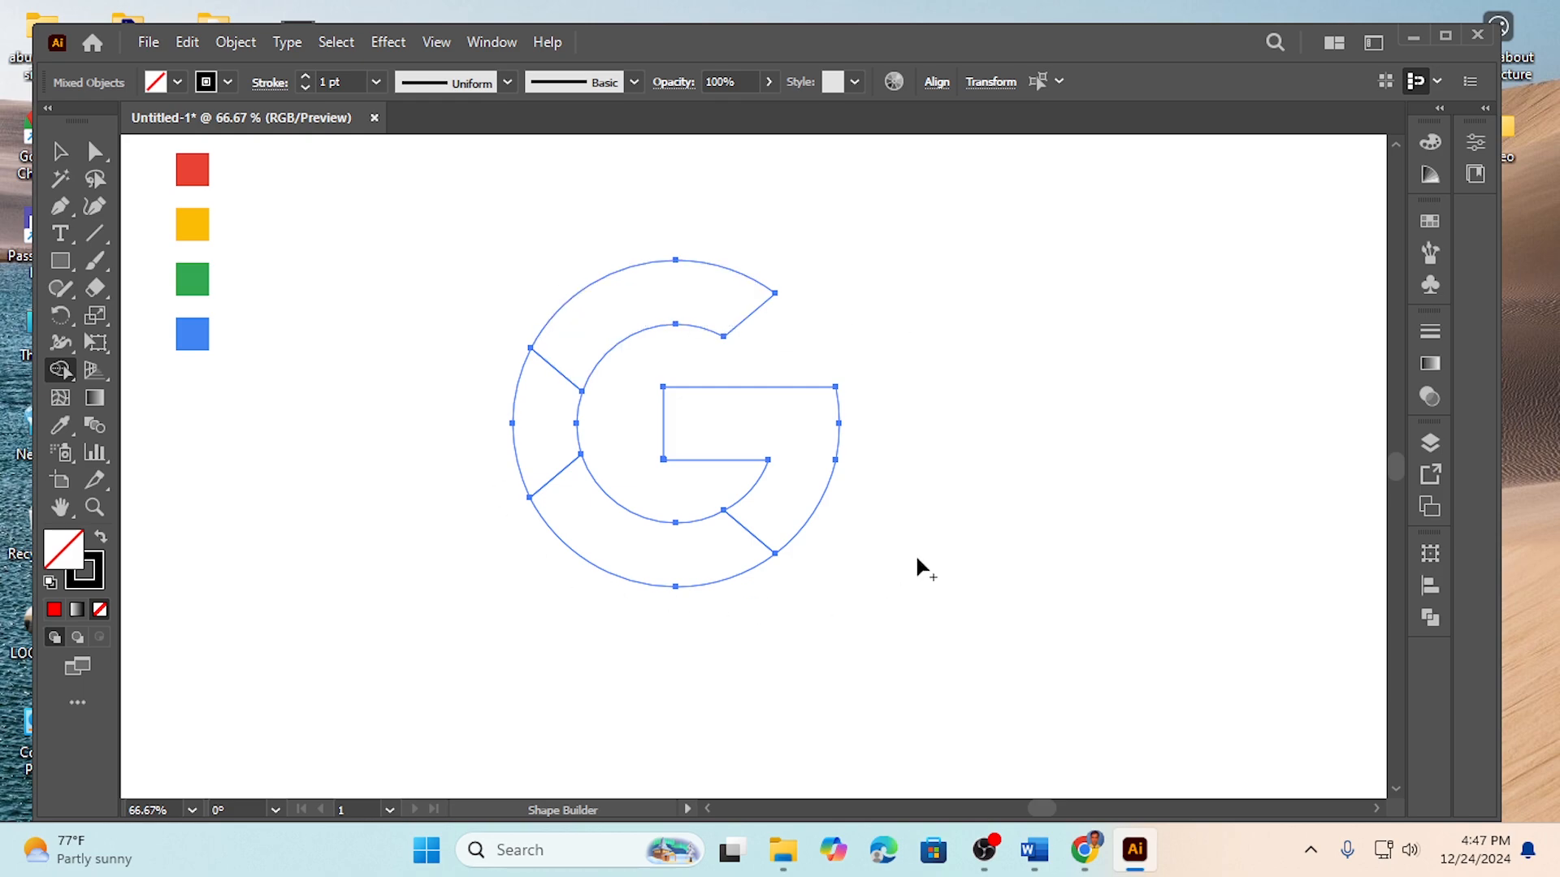
pyautogui.click(60, 151)
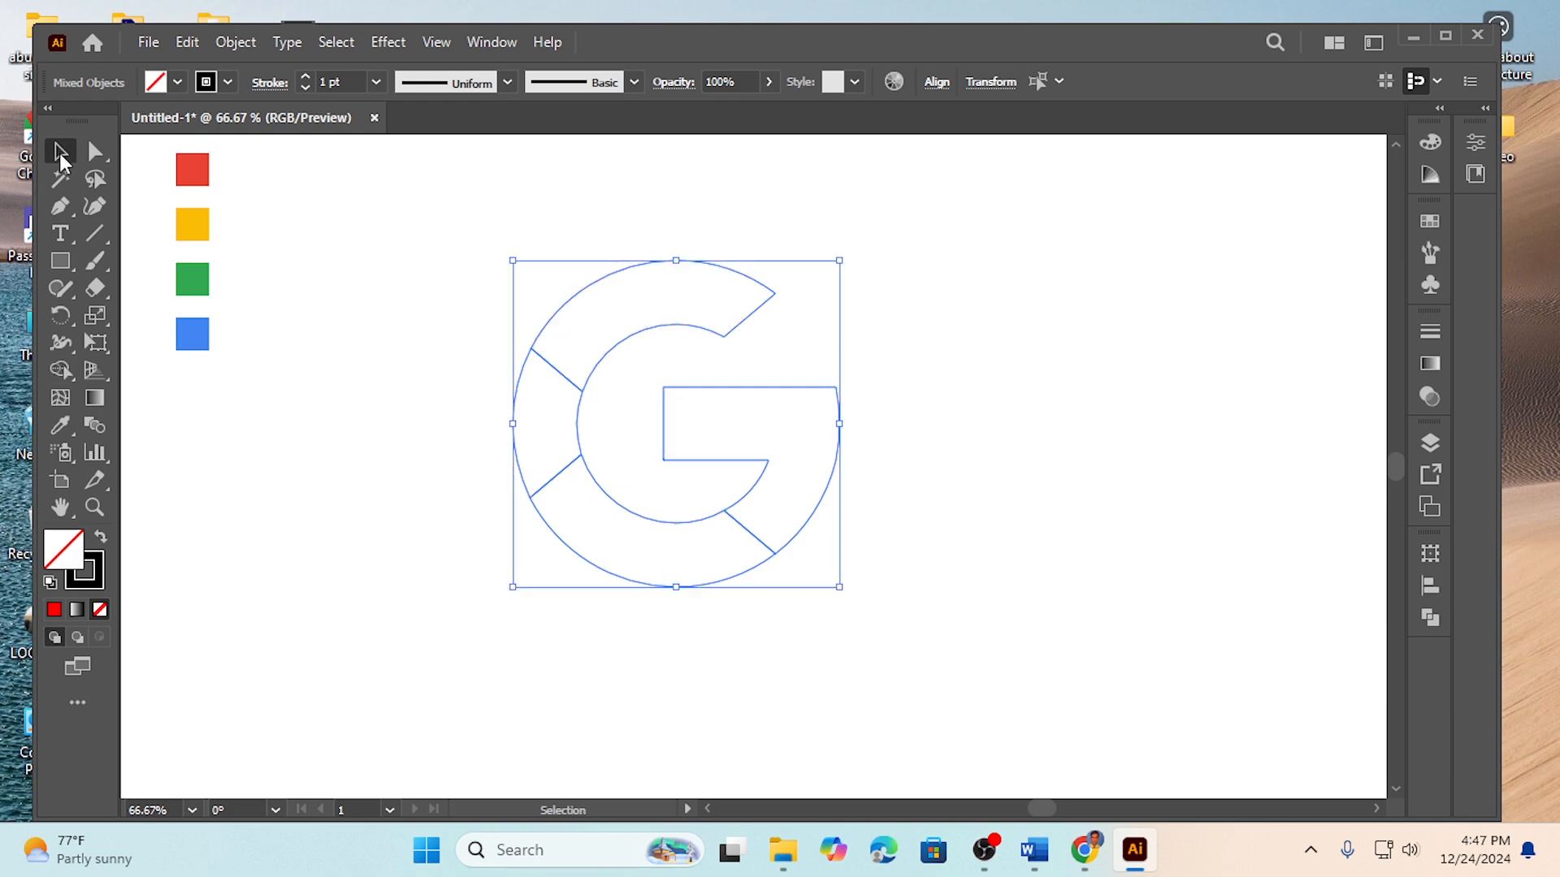
pyautogui.click(291, 393)
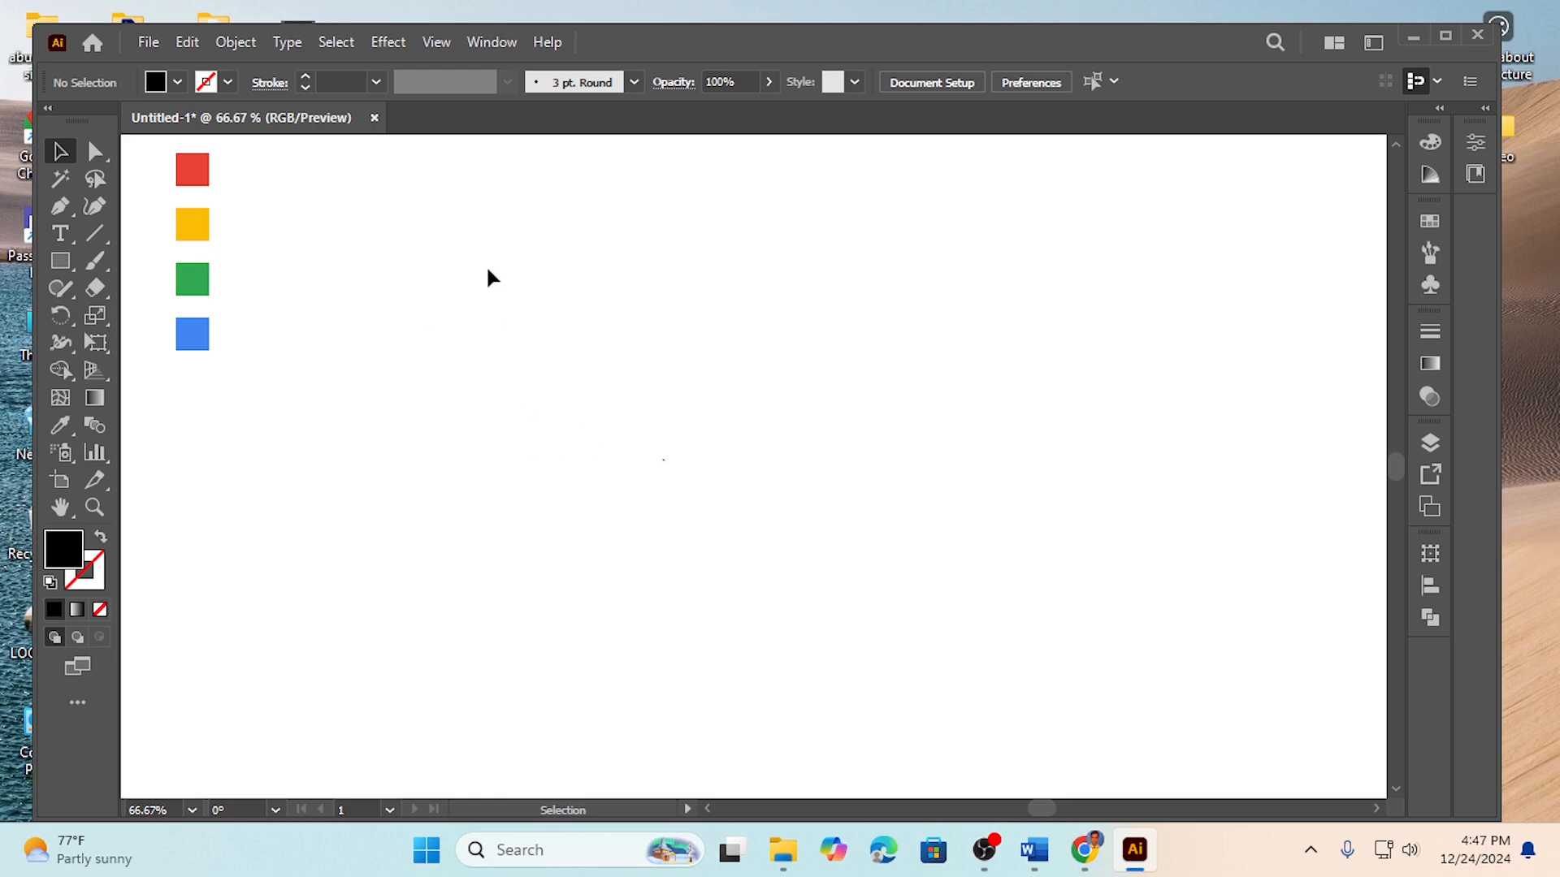
# Select all sections of the G and give them a black outline.
pyautogui.moveTo(453, 234); pyautogui.dragTo(815, 673)
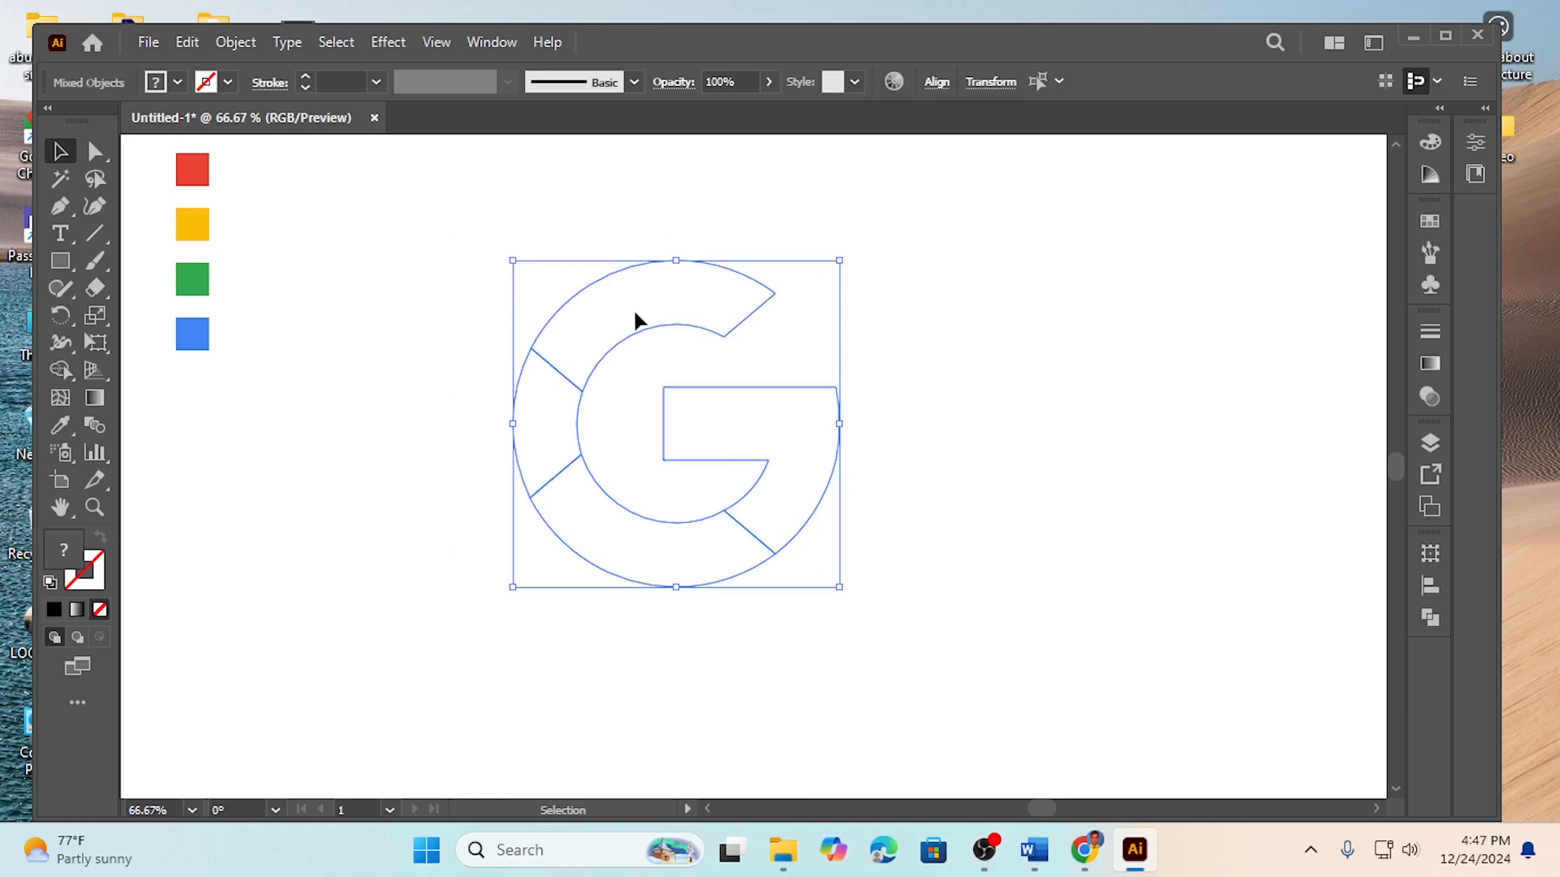
pyautogui.click(228, 82)
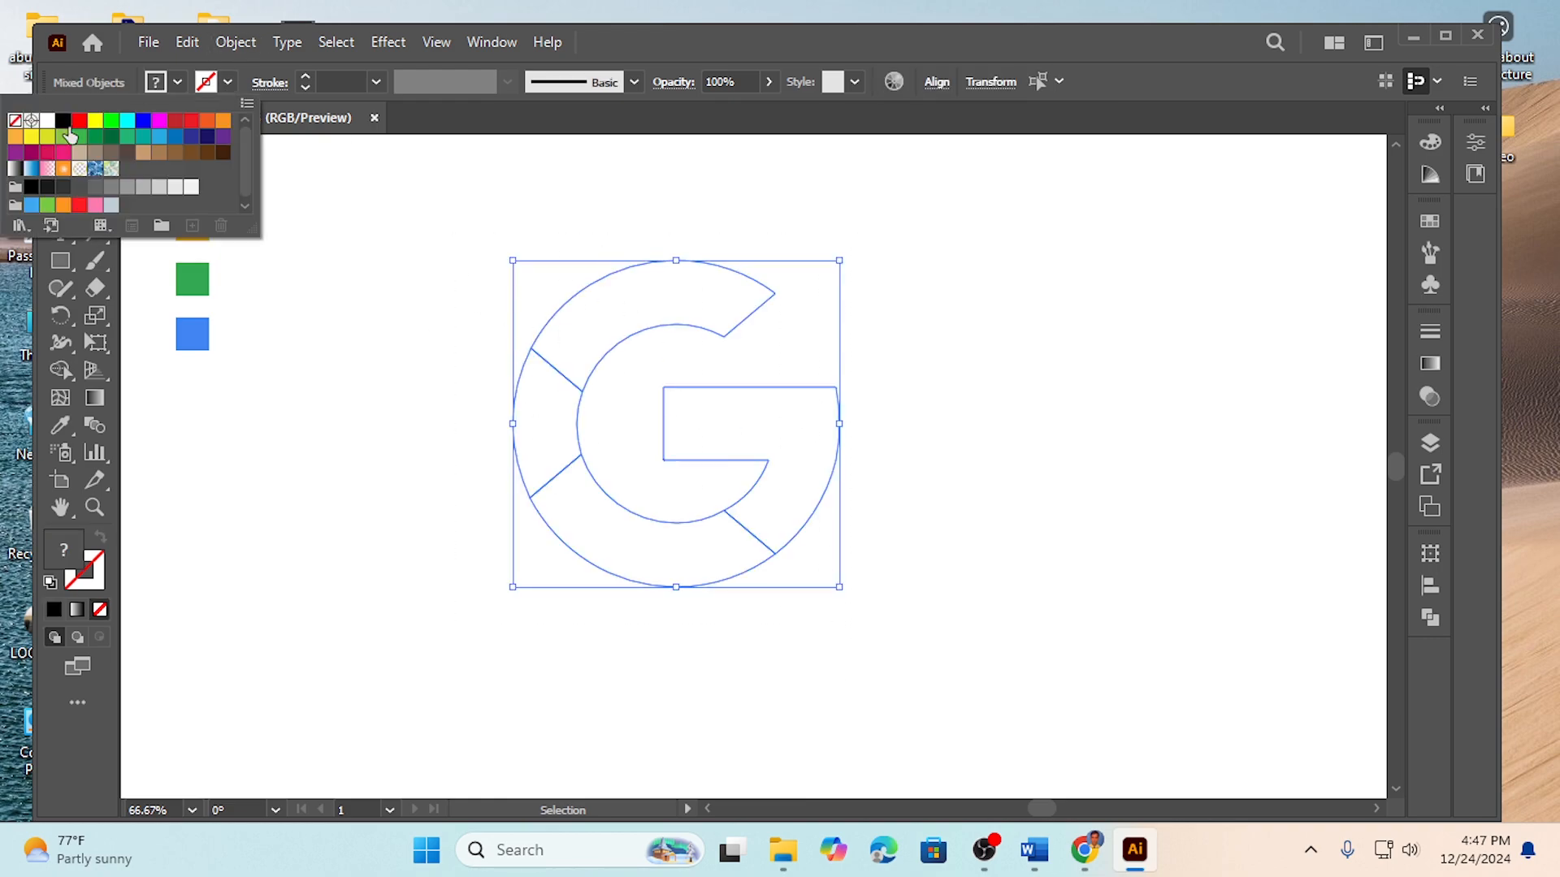
pyautogui.click(64, 122)
pyautogui.click(375, 337)
pyautogui.click(403, 329)
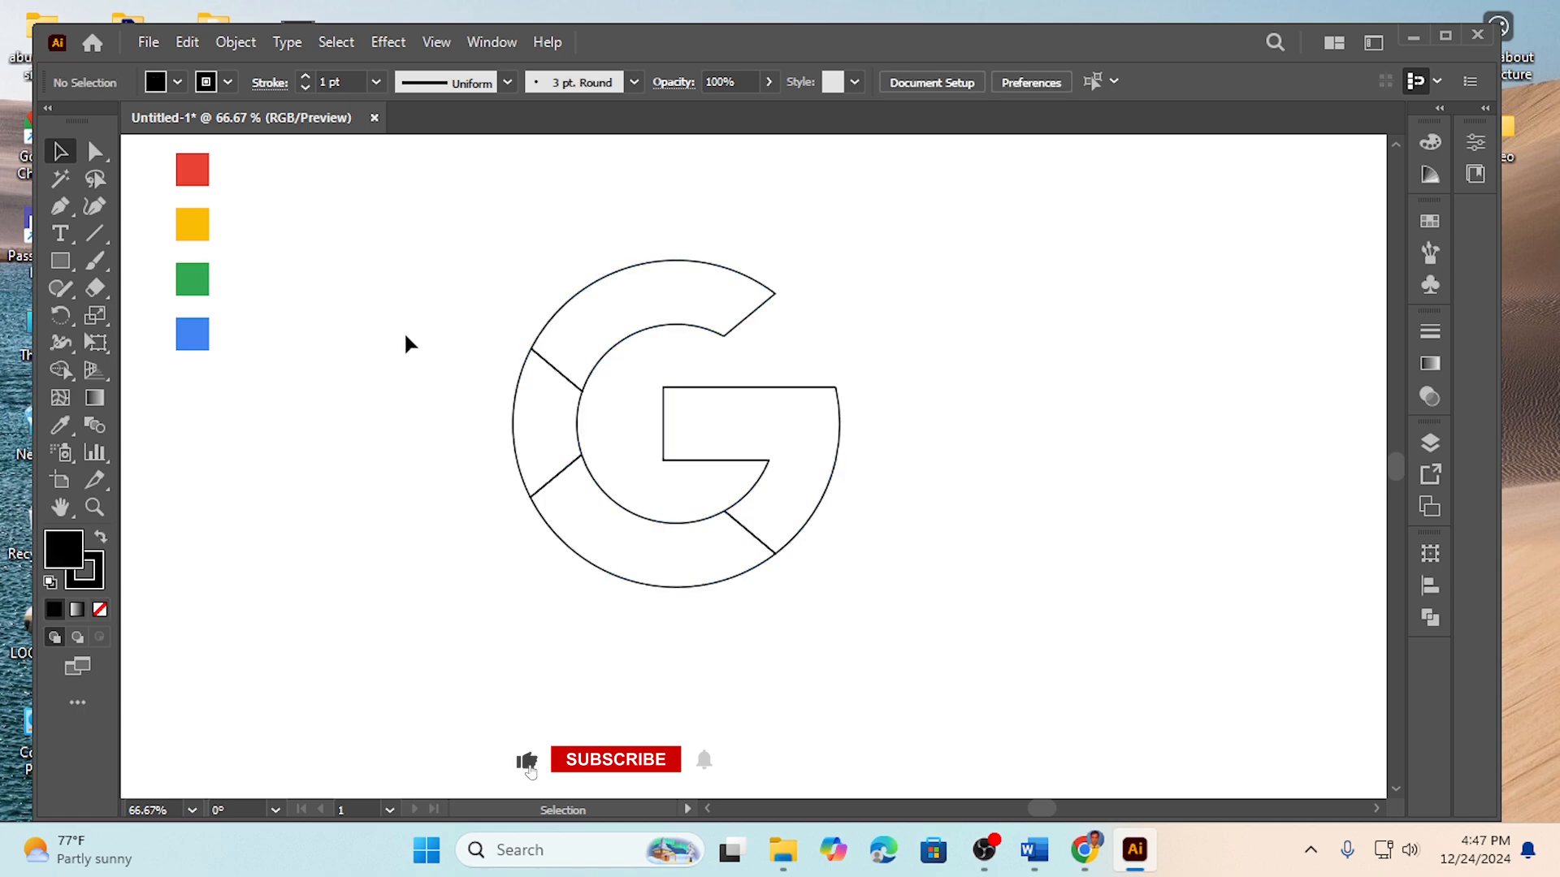
pyautogui.moveTo(366, 244); pyautogui.dragTo(897, 602)
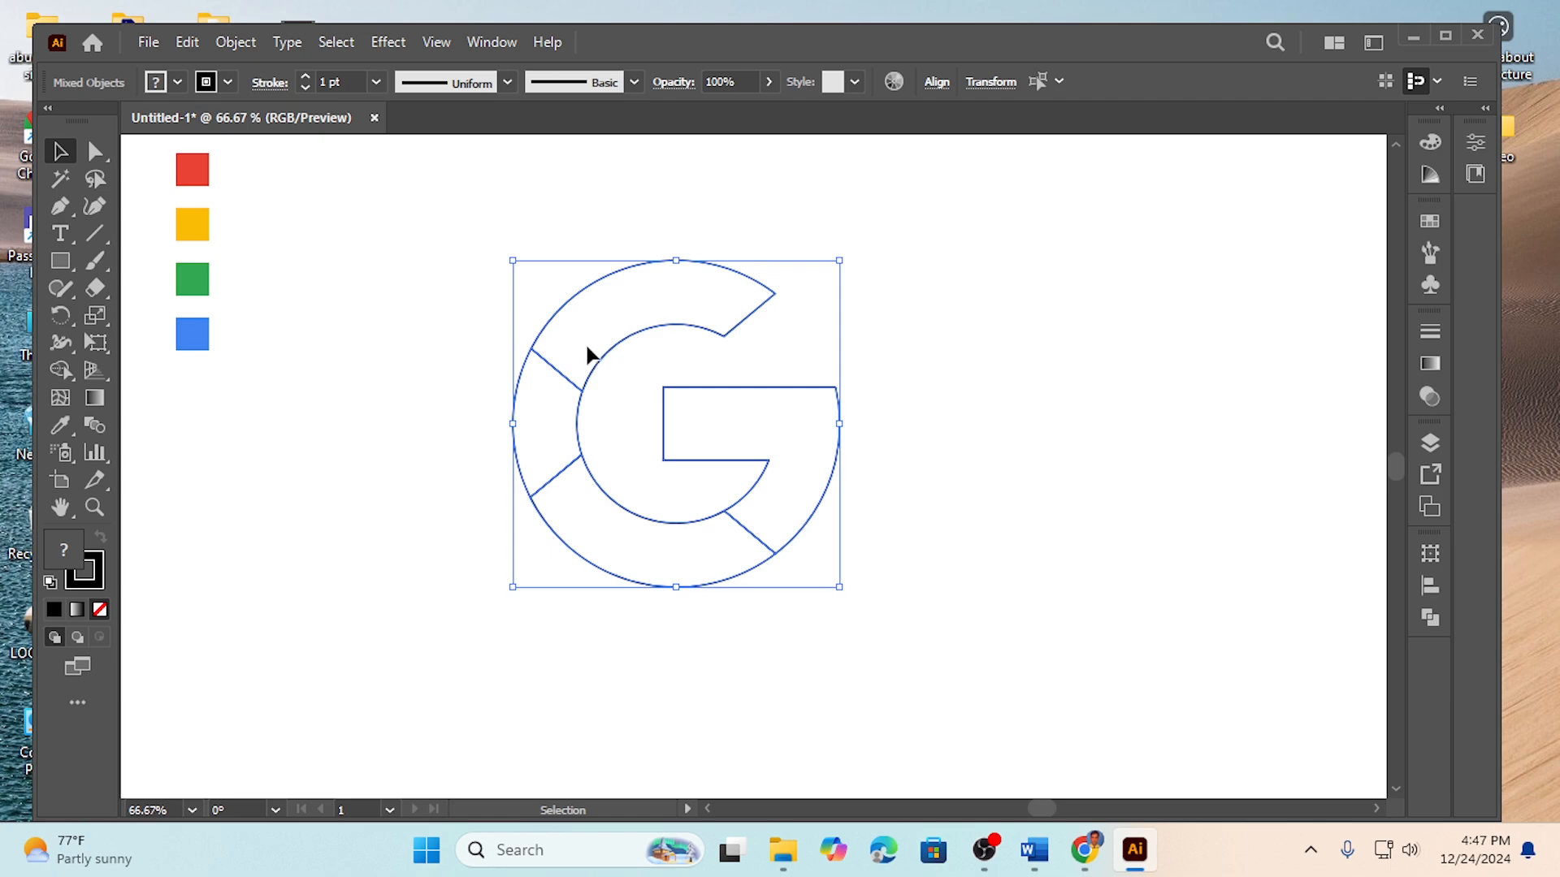
pyautogui.click(411, 302)
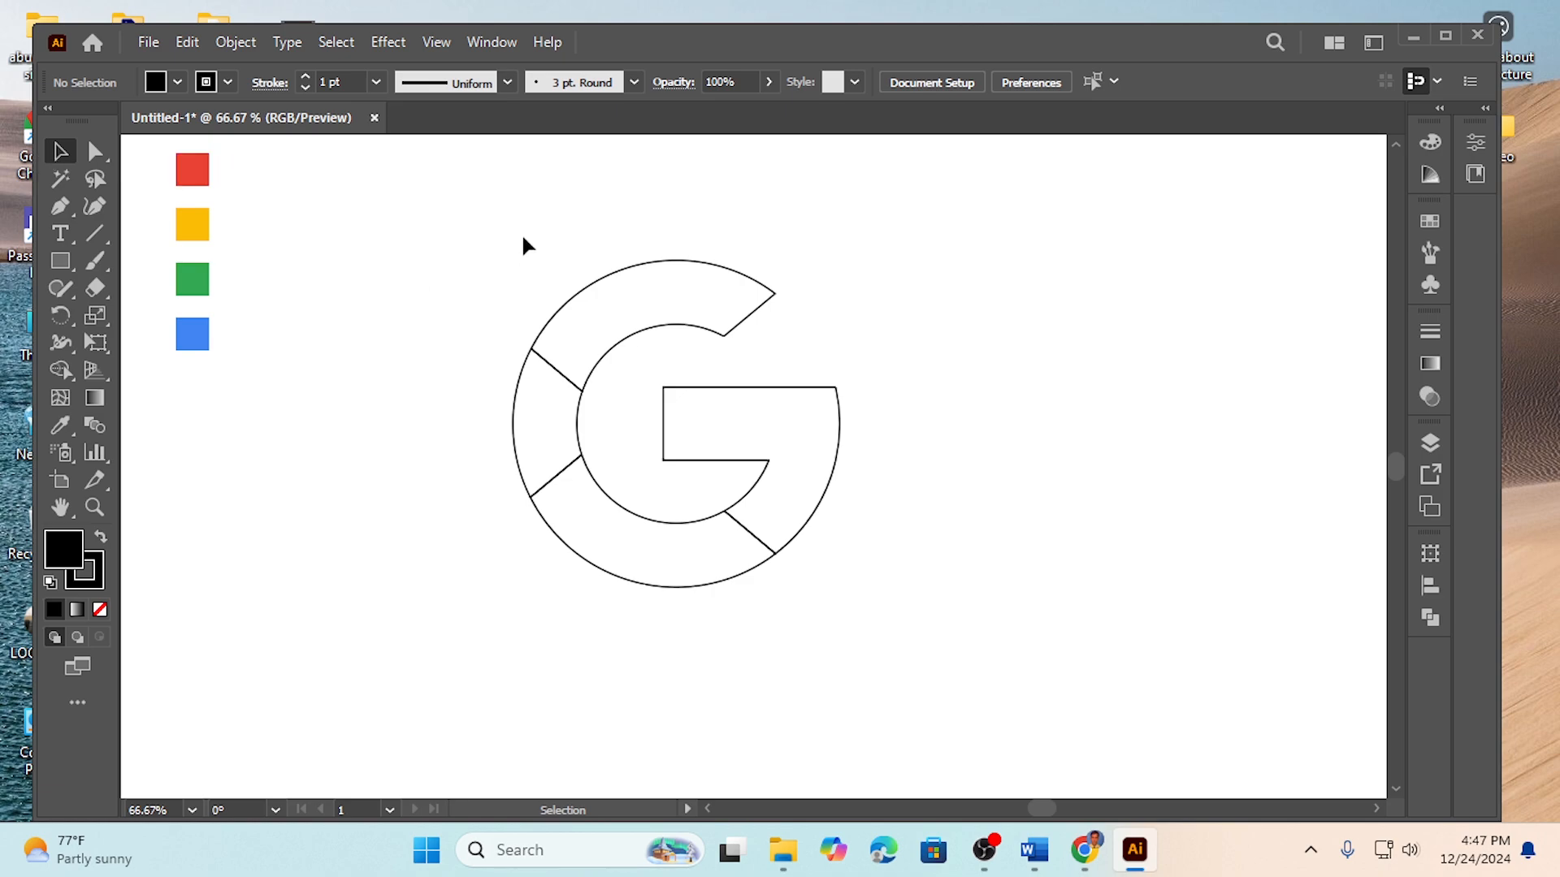
# Color the top arc of the G with the red sample square using the Eyedropper.
pyautogui.click(665, 307)
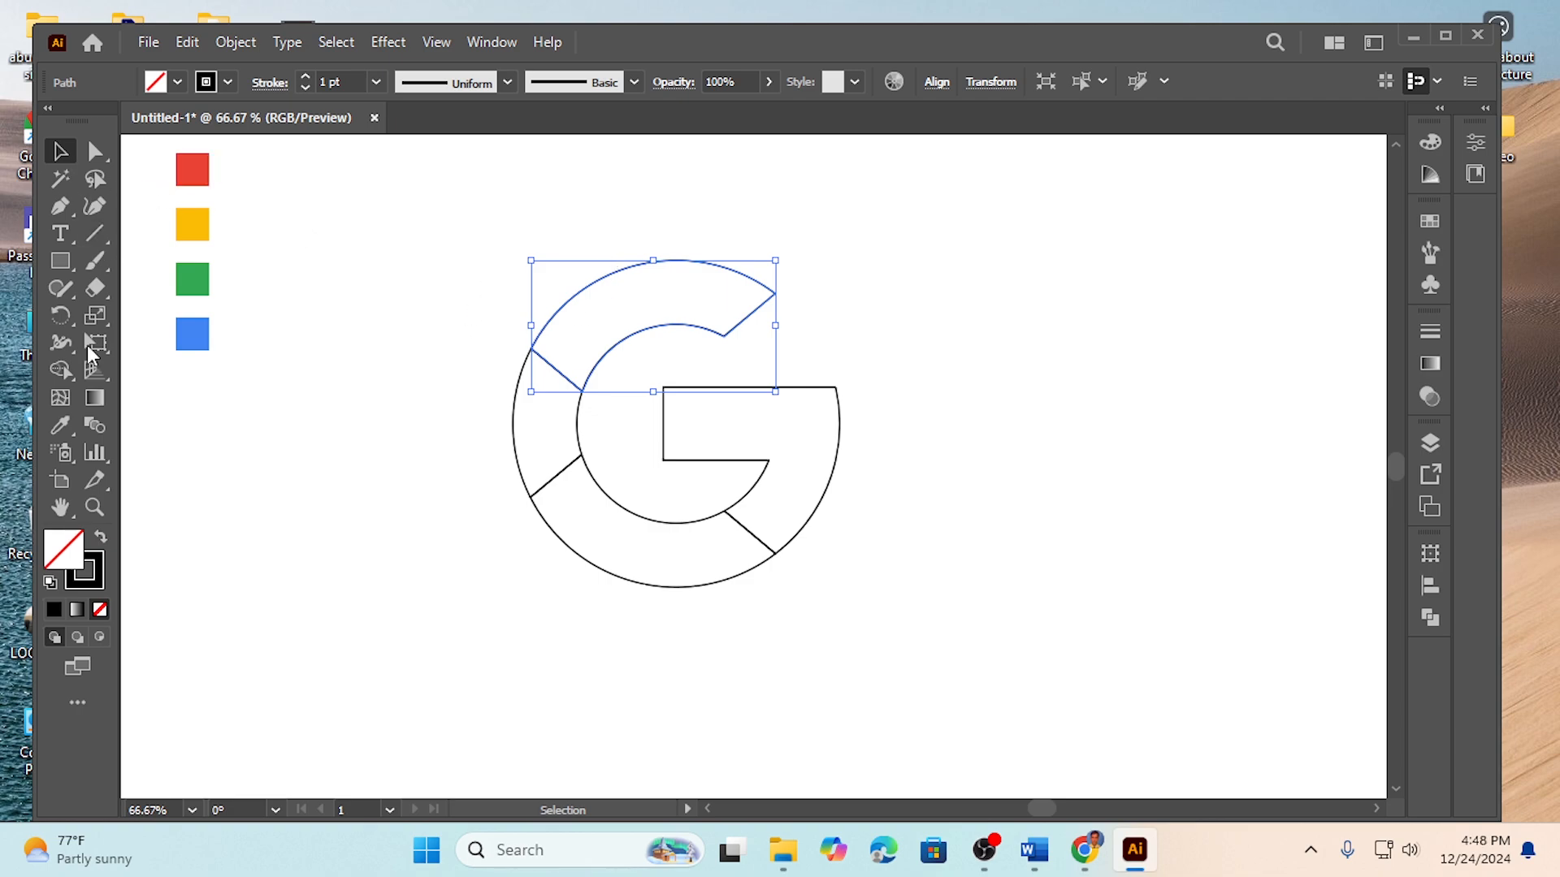
pyautogui.click(69, 423)
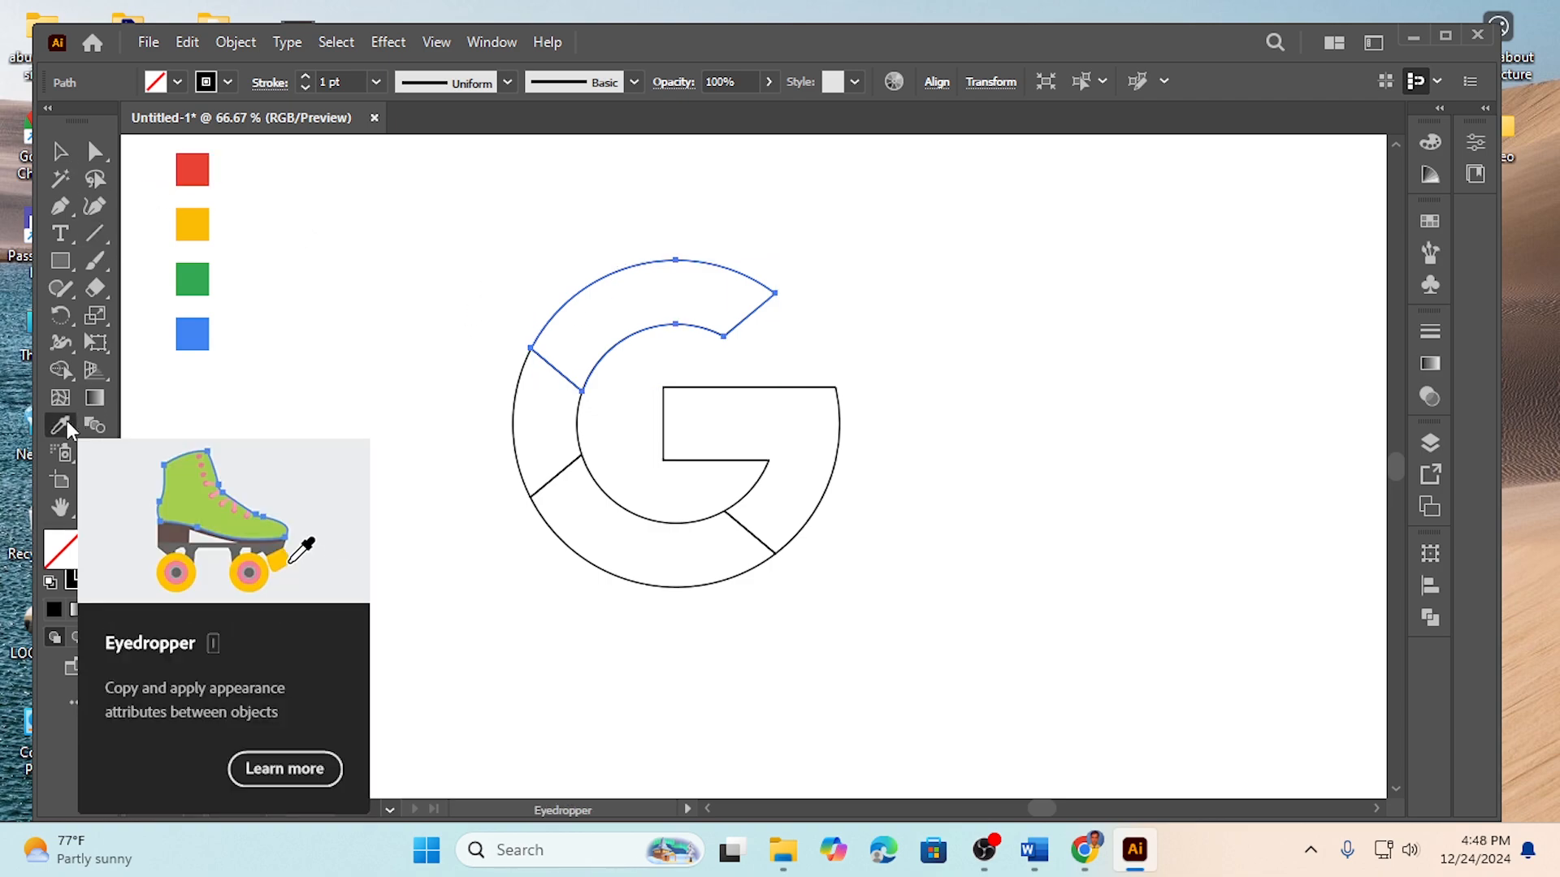
pyautogui.click(201, 163)
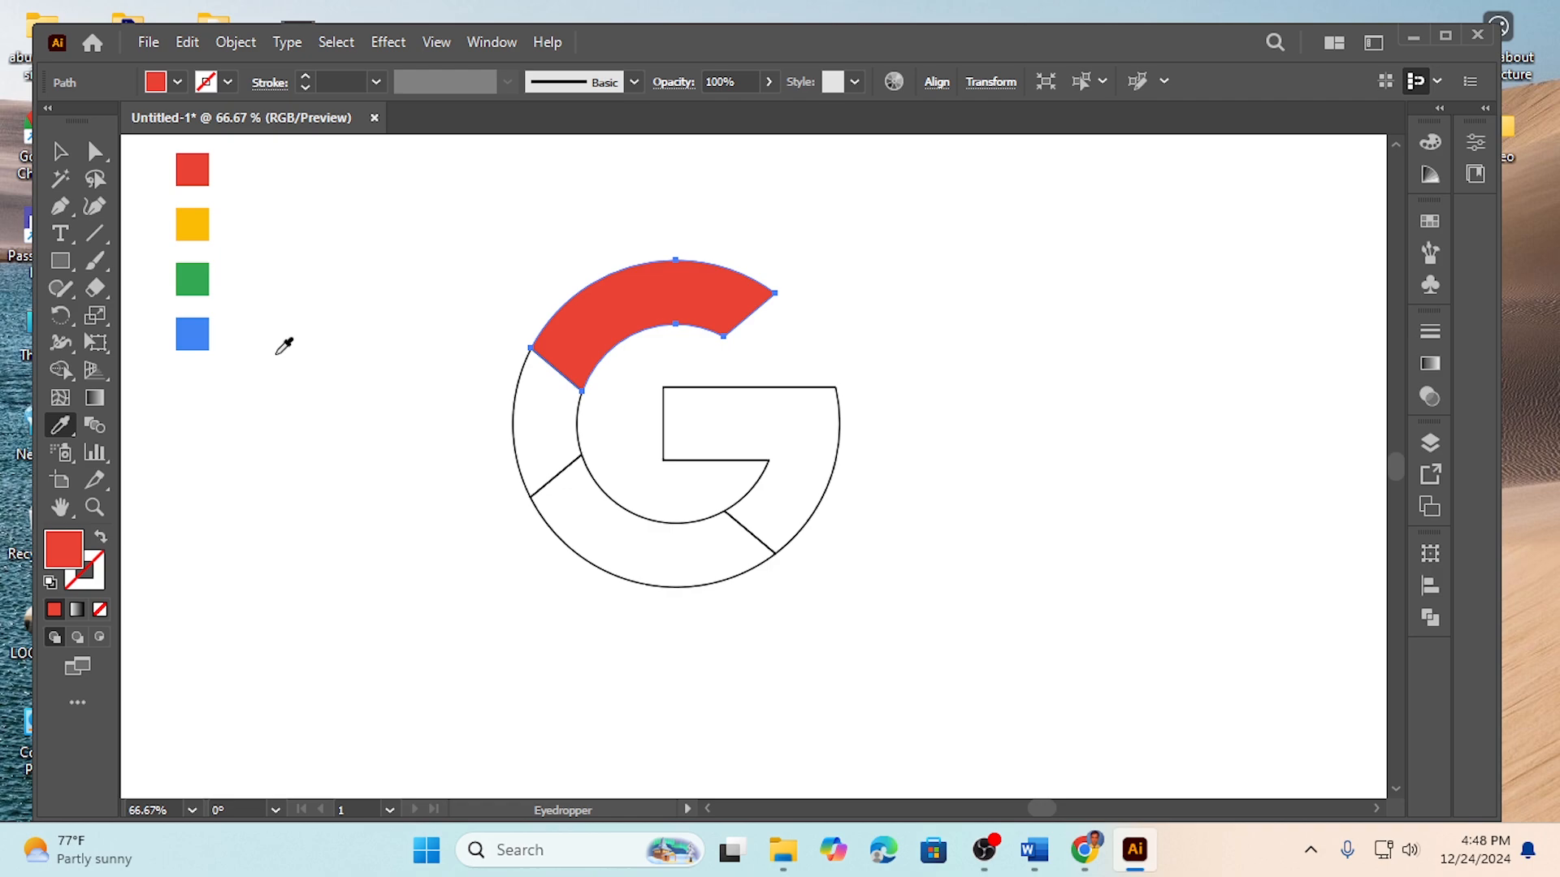
# Color the left section of the G with the yellow sample square using the Eyedropper.
pyautogui.click(60, 151)
pyautogui.moveTo(419, 406); pyautogui.dragTo(528, 425)
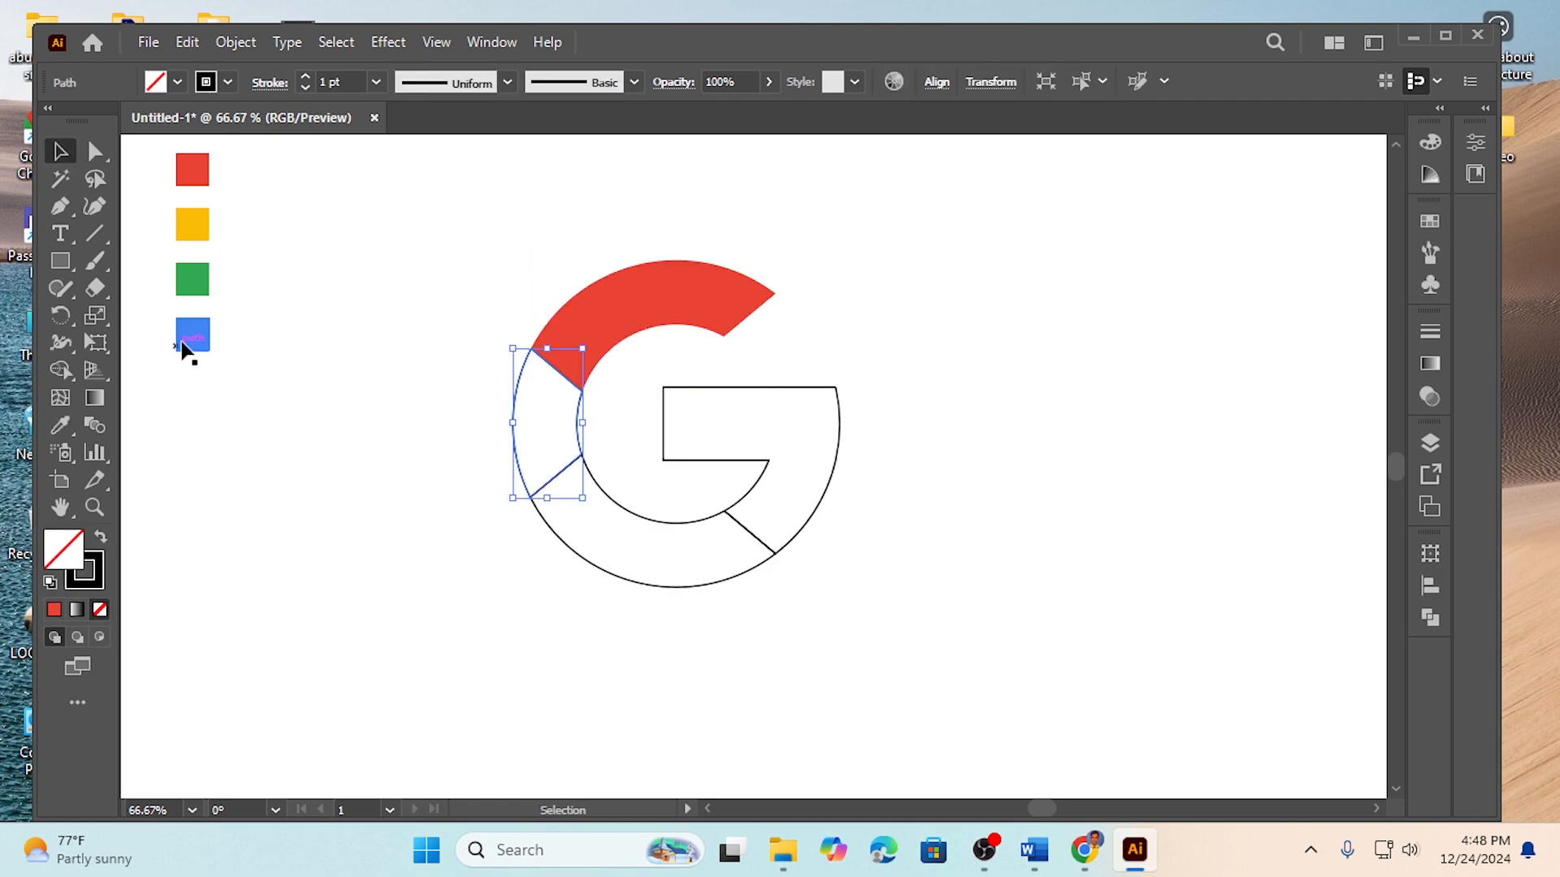
pyautogui.click(63, 424)
pyautogui.click(195, 220)
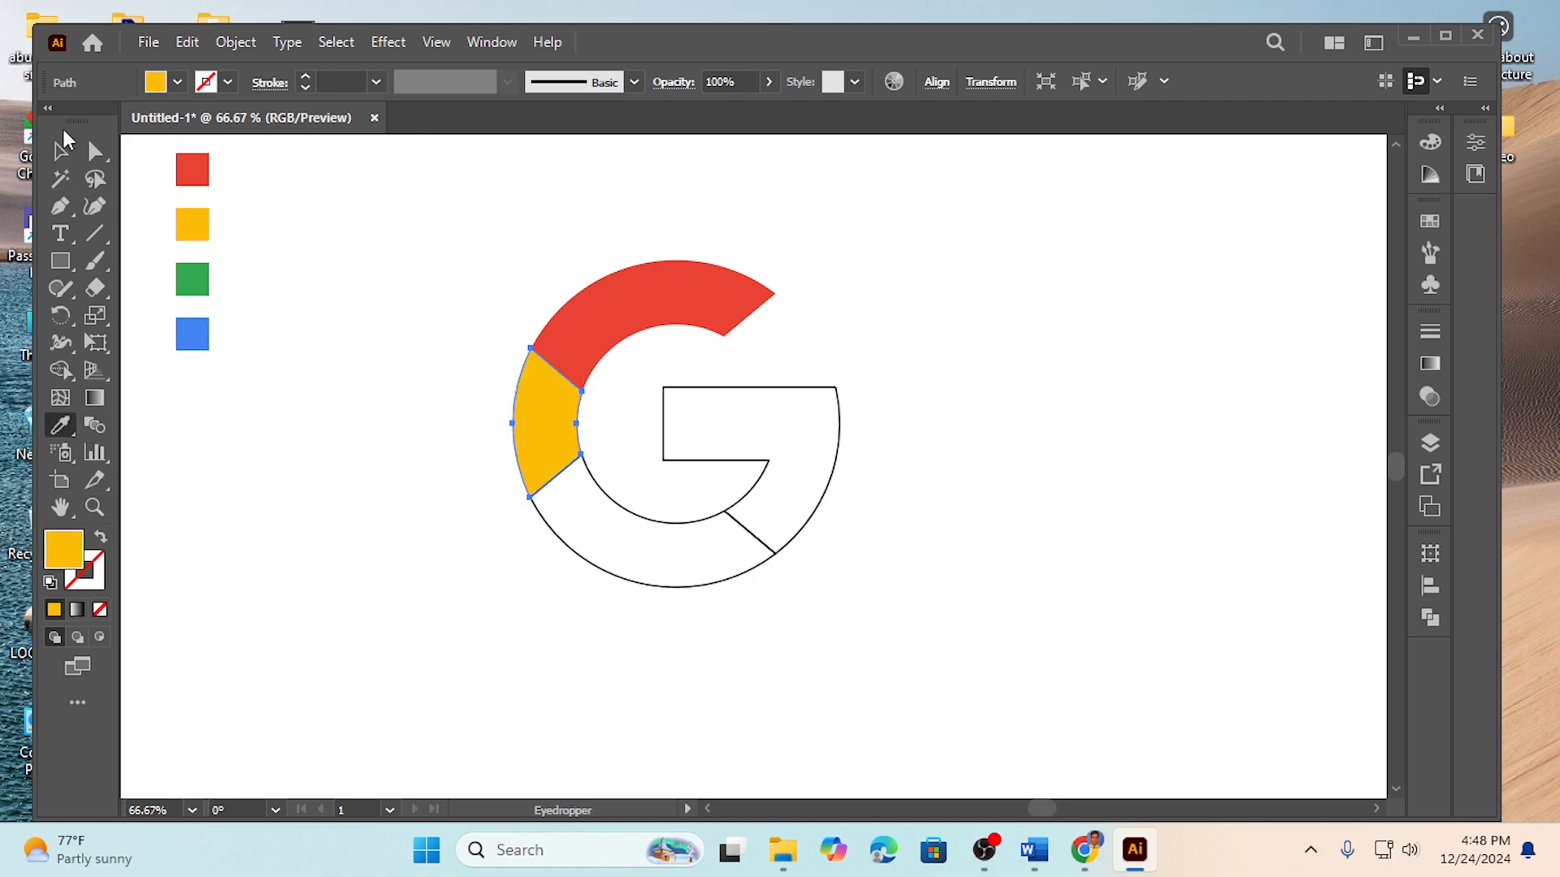
pyautogui.click(58, 156)
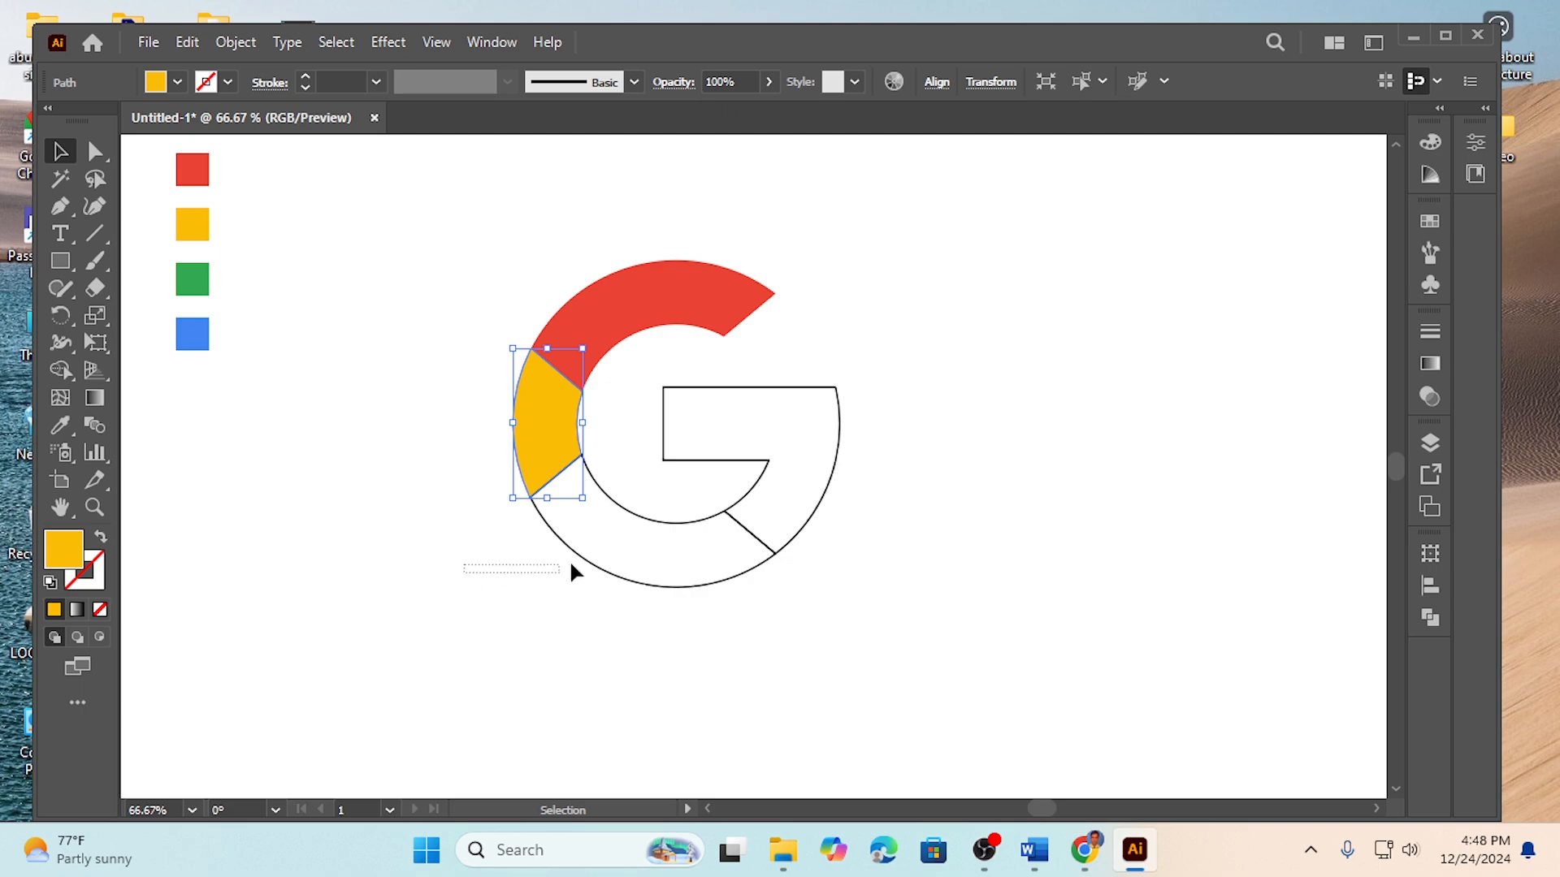
# Color the bottom section of the G with the green sample square using the Eyedropper.
pyautogui.click(616, 544)
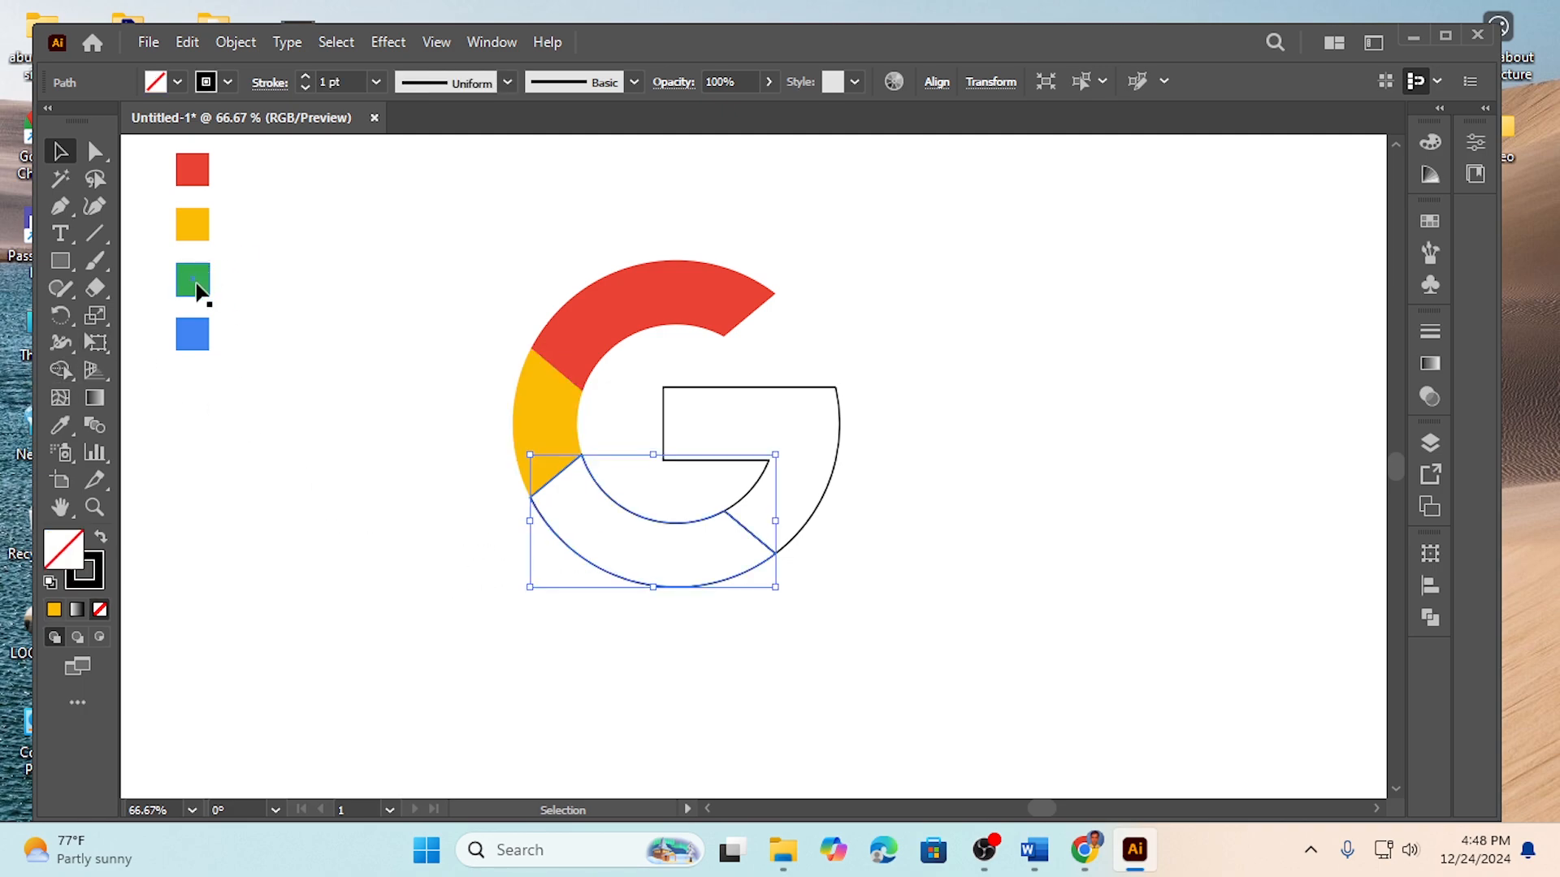
pyautogui.click(61, 423)
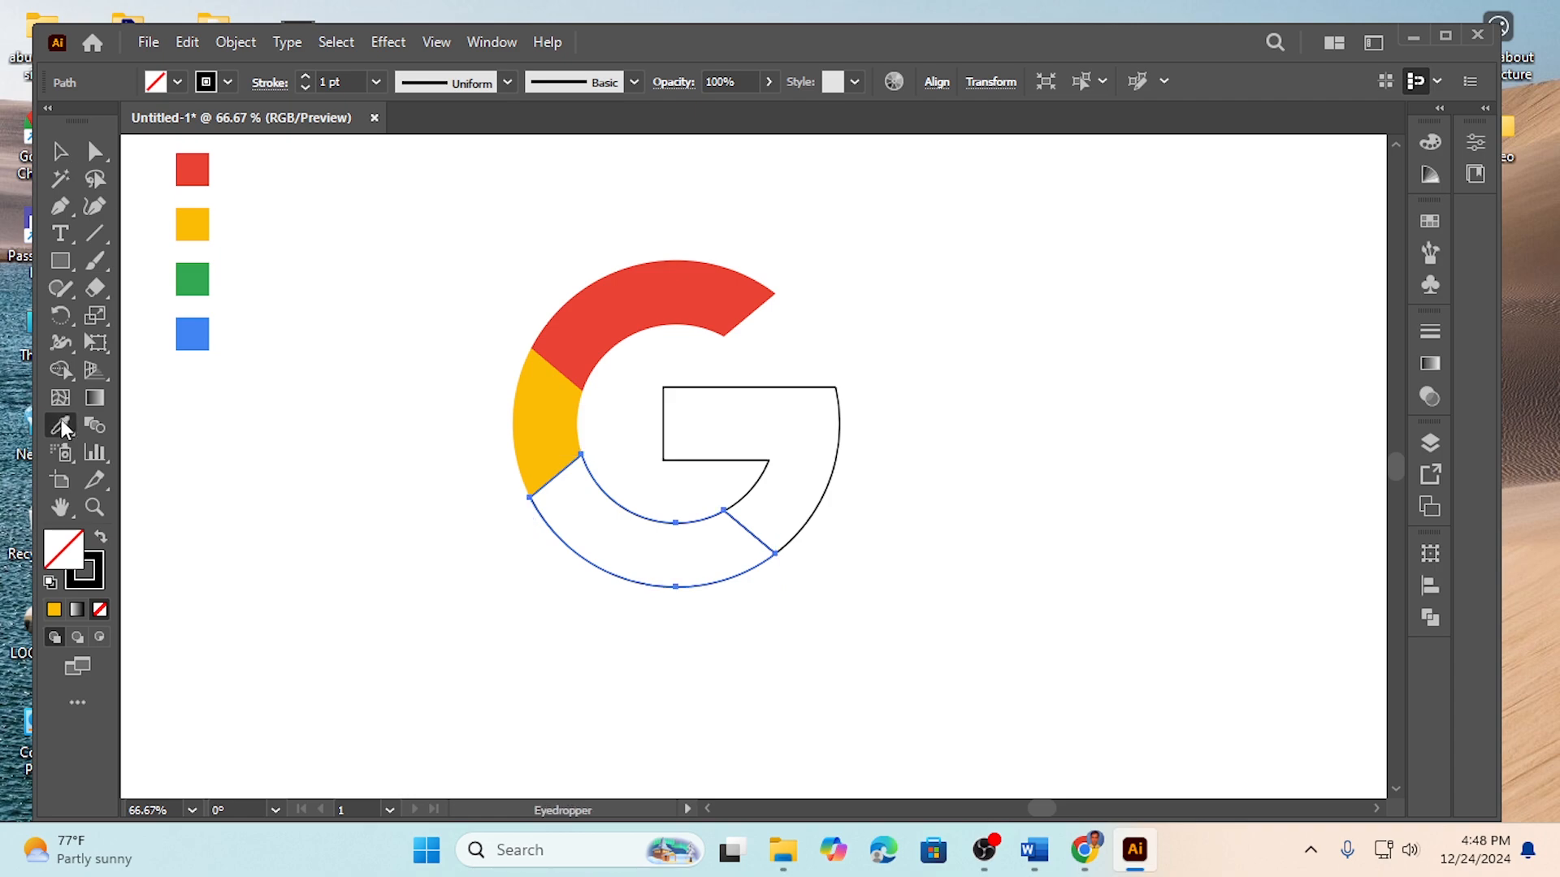
pyautogui.click(187, 282)
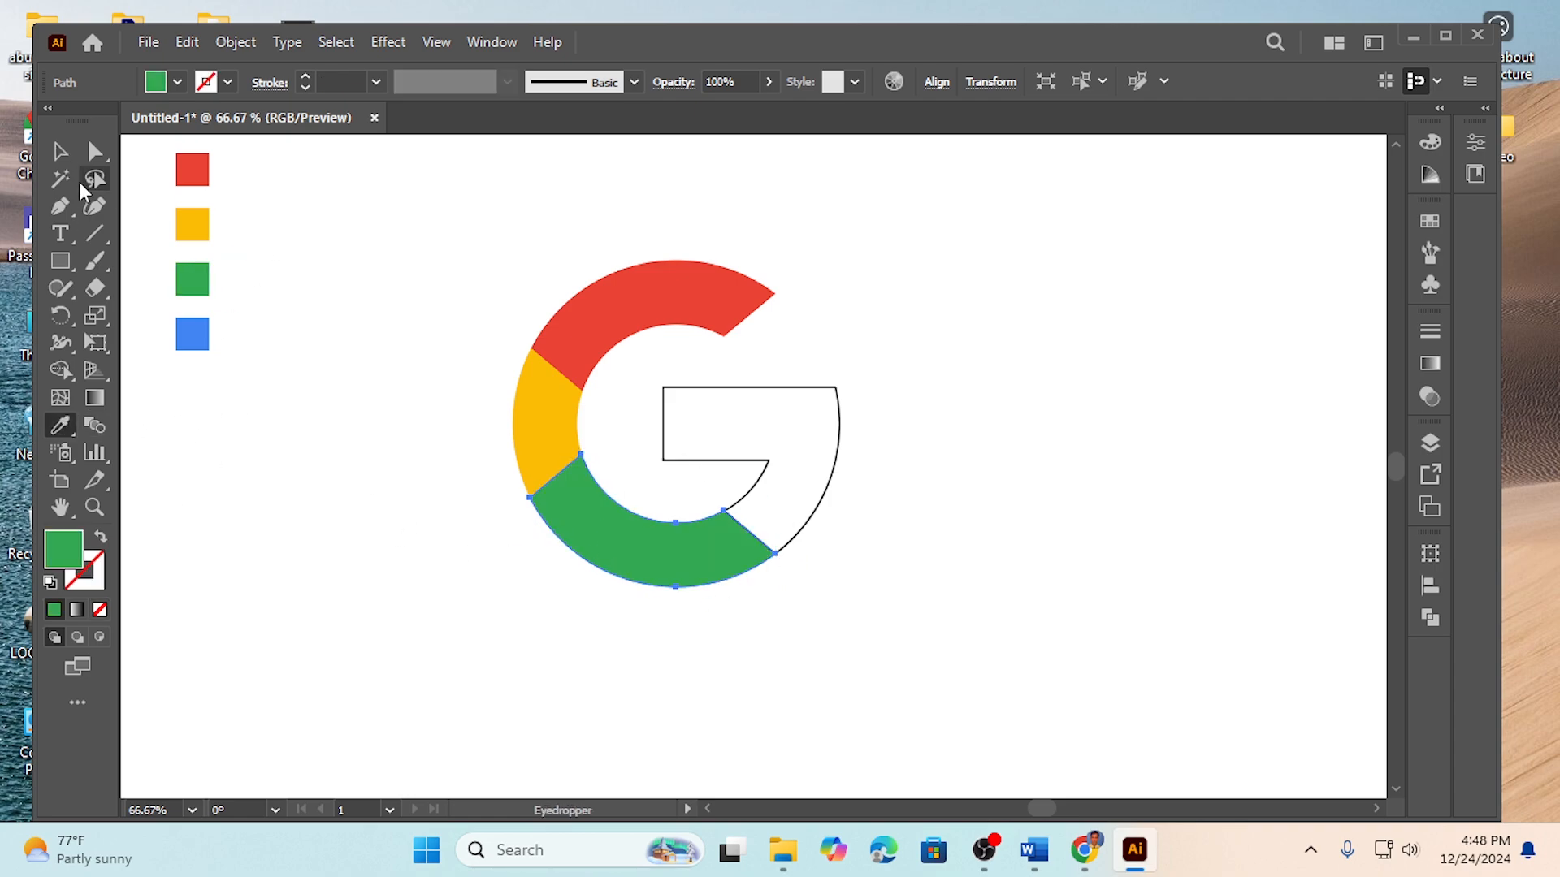
pyautogui.click(60, 151)
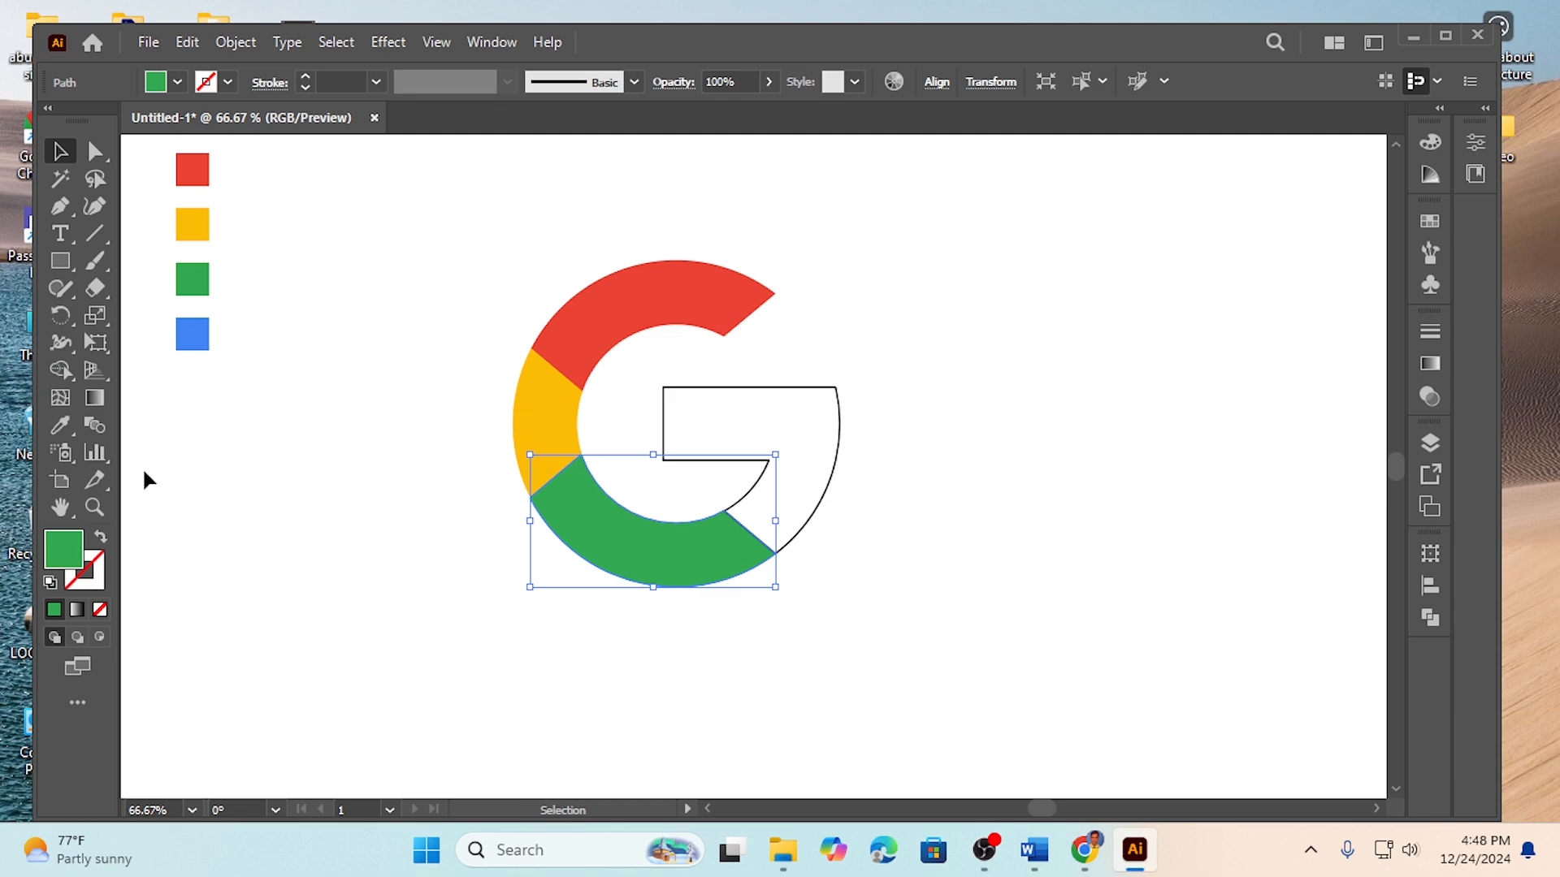
# Color the bar and lower-right section of the G with the blue sample square using the Eyedropper, and deselect the artwork.
pyautogui.click(839, 431)
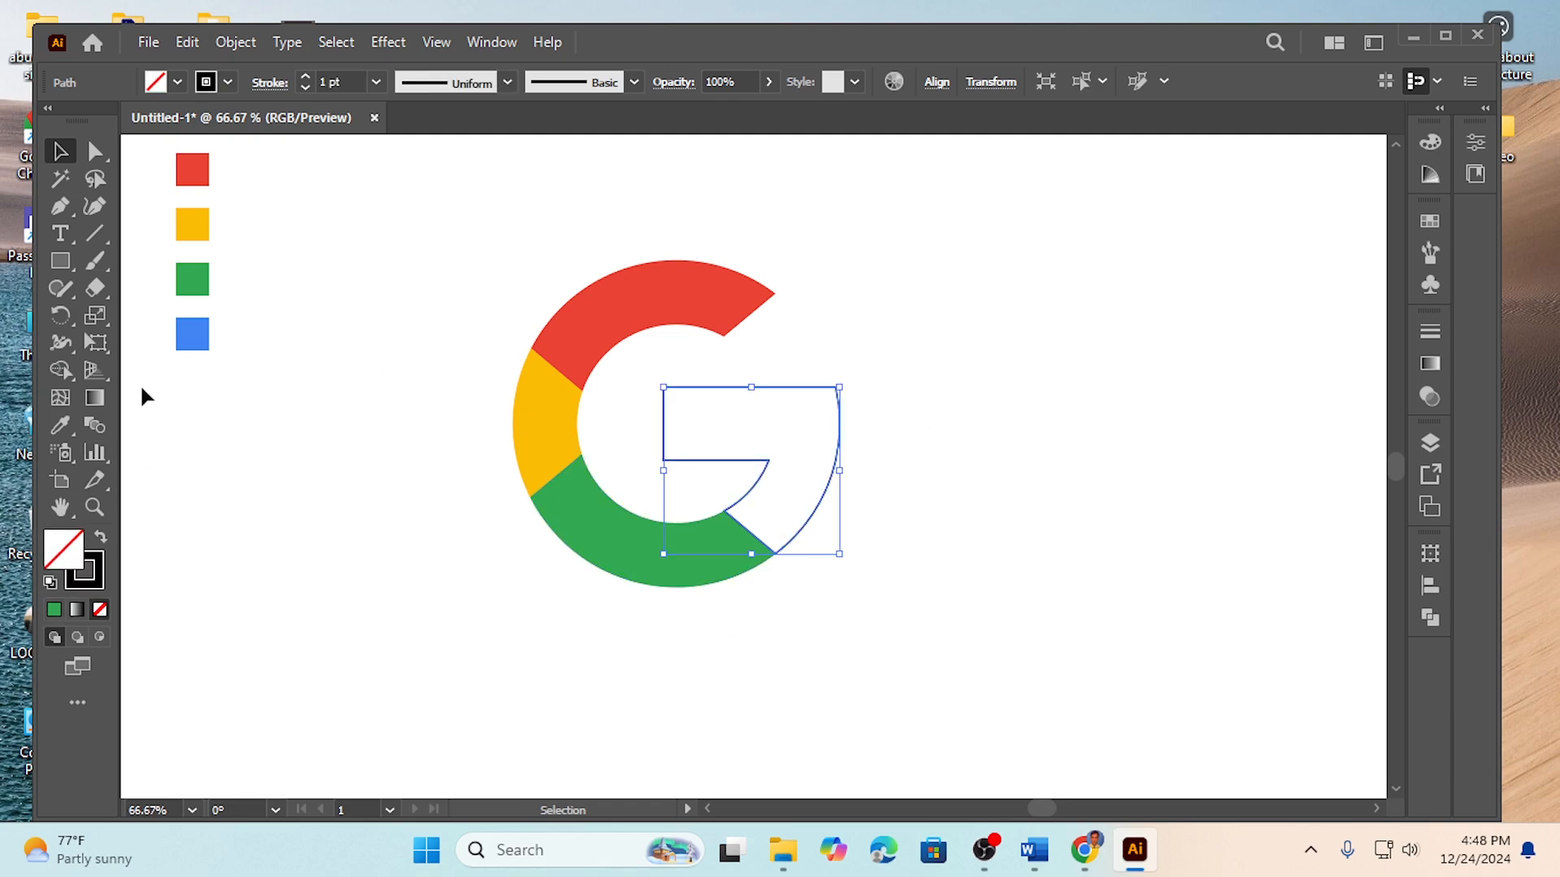
pyautogui.click(61, 424)
pyautogui.click(203, 340)
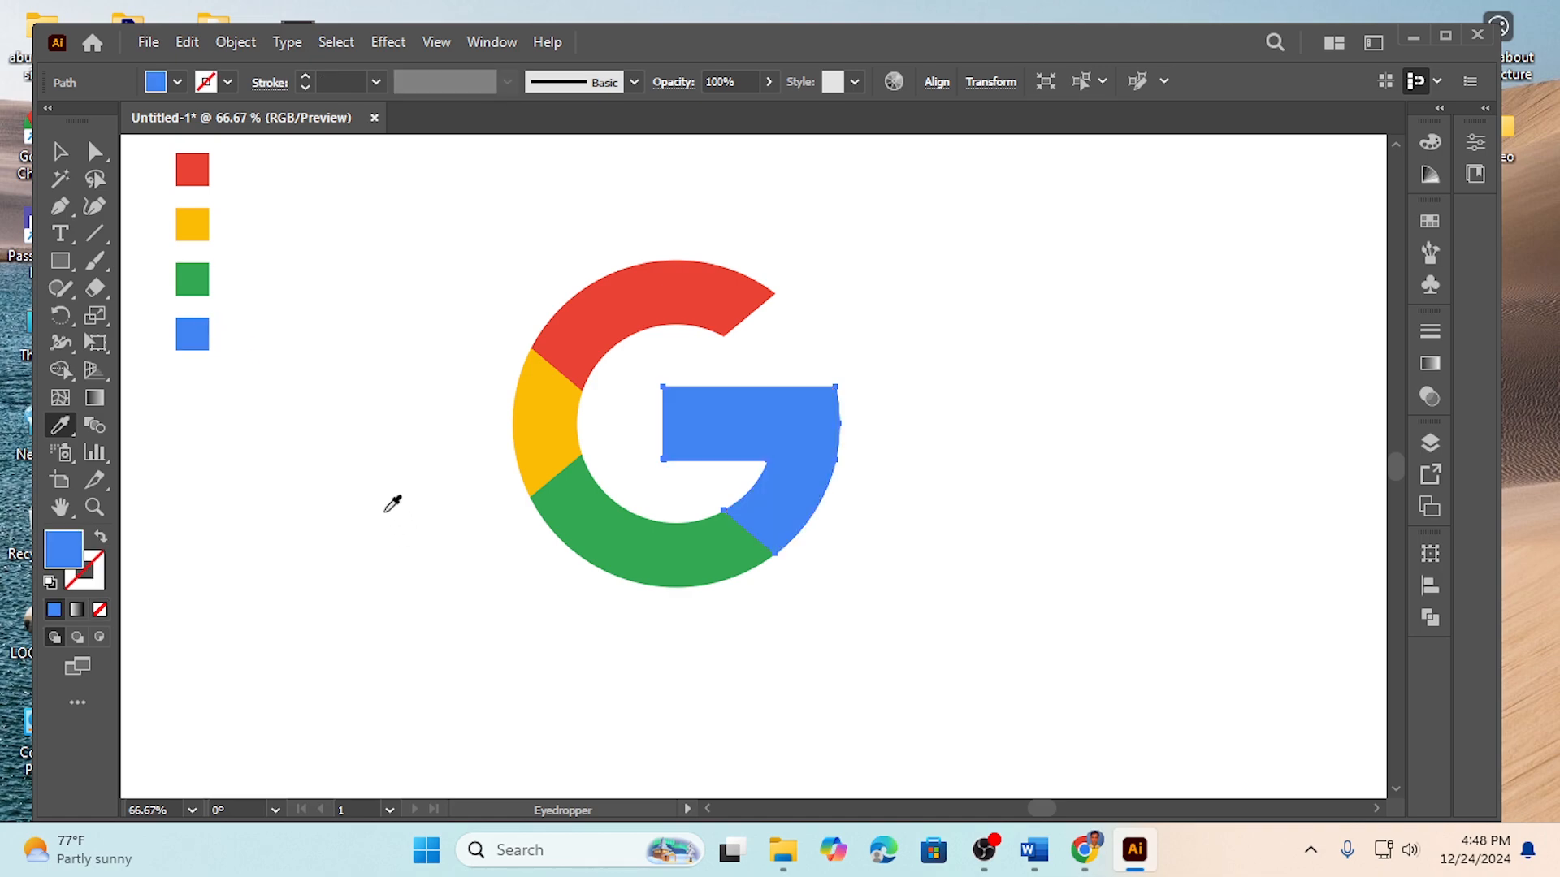
pyautogui.click(60, 151)
pyautogui.click(329, 522)
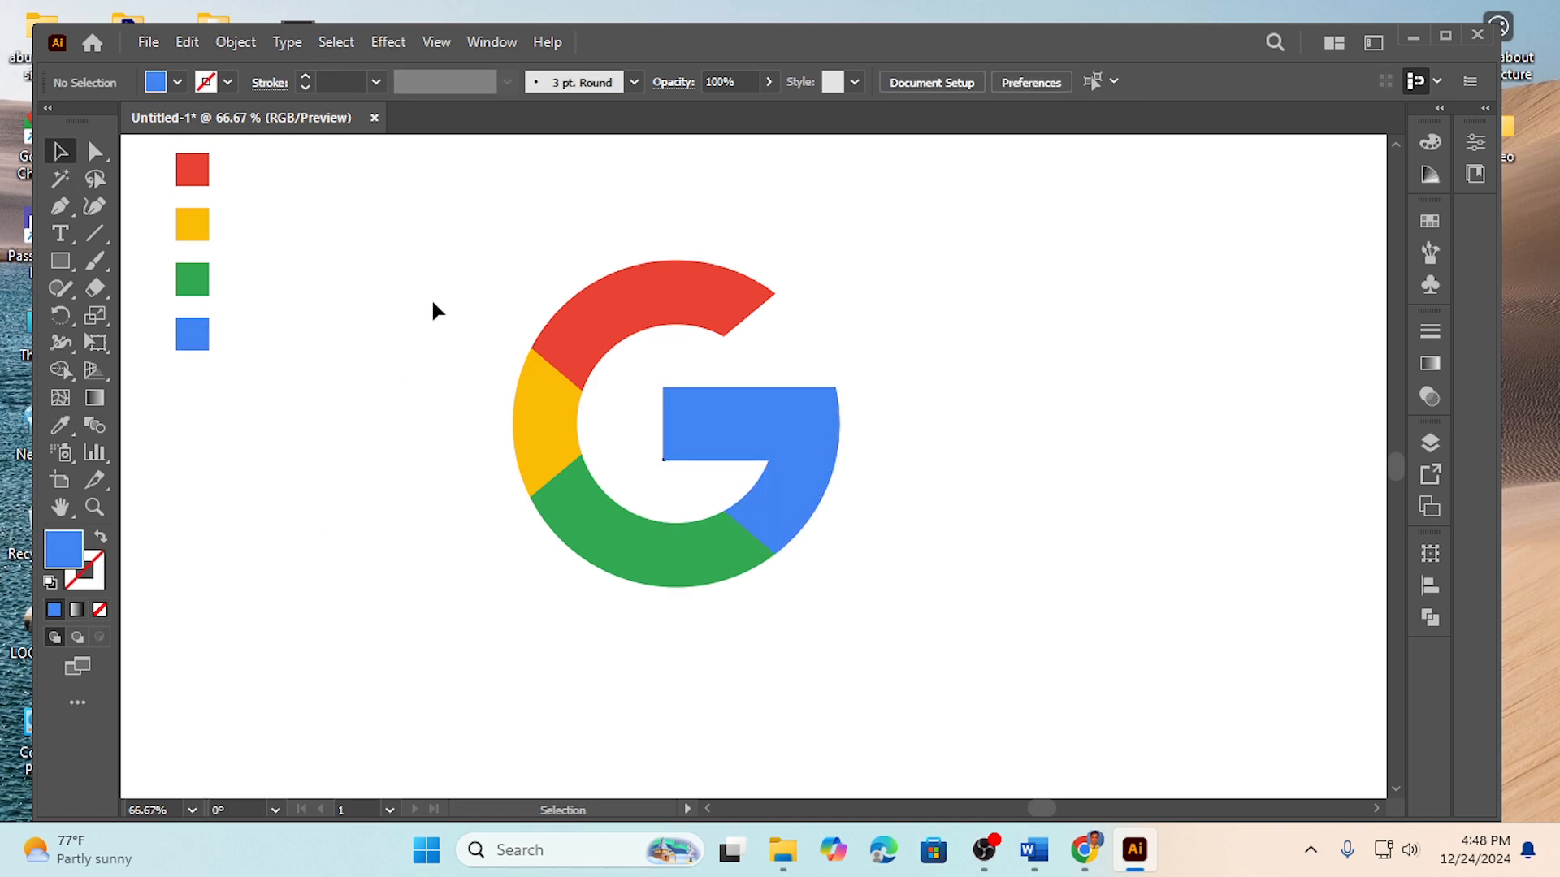
# Enlarge the whole G logo to about one and a half times its size and move it to the right on the canvas.
pyautogui.moveTo(491, 258); pyautogui.dragTo(861, 579)
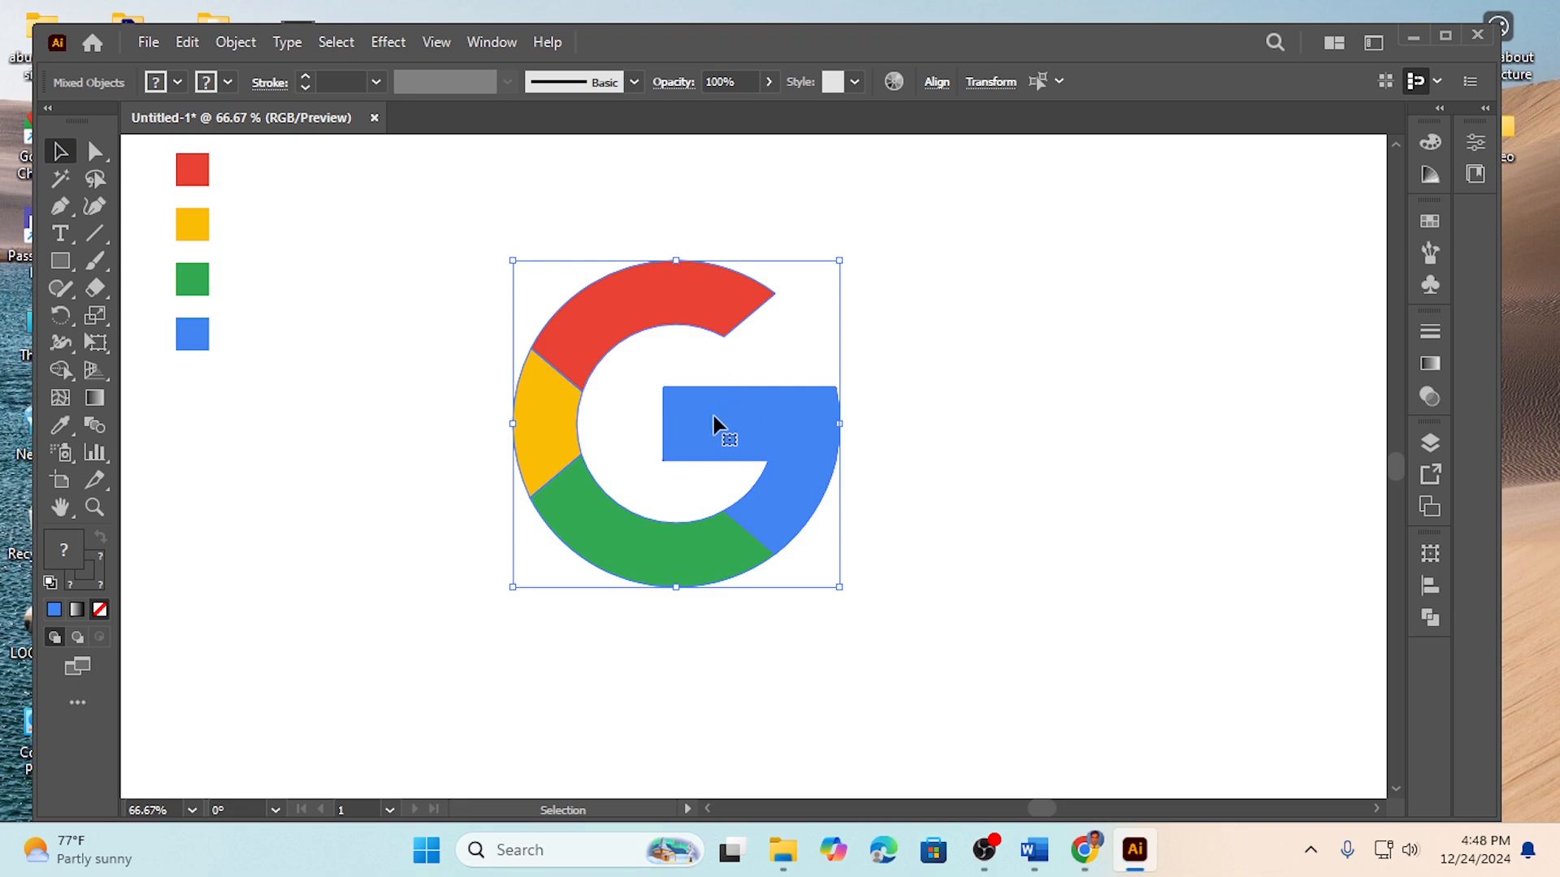
pyautogui.moveTo(708, 436); pyautogui.dragTo(739, 421)
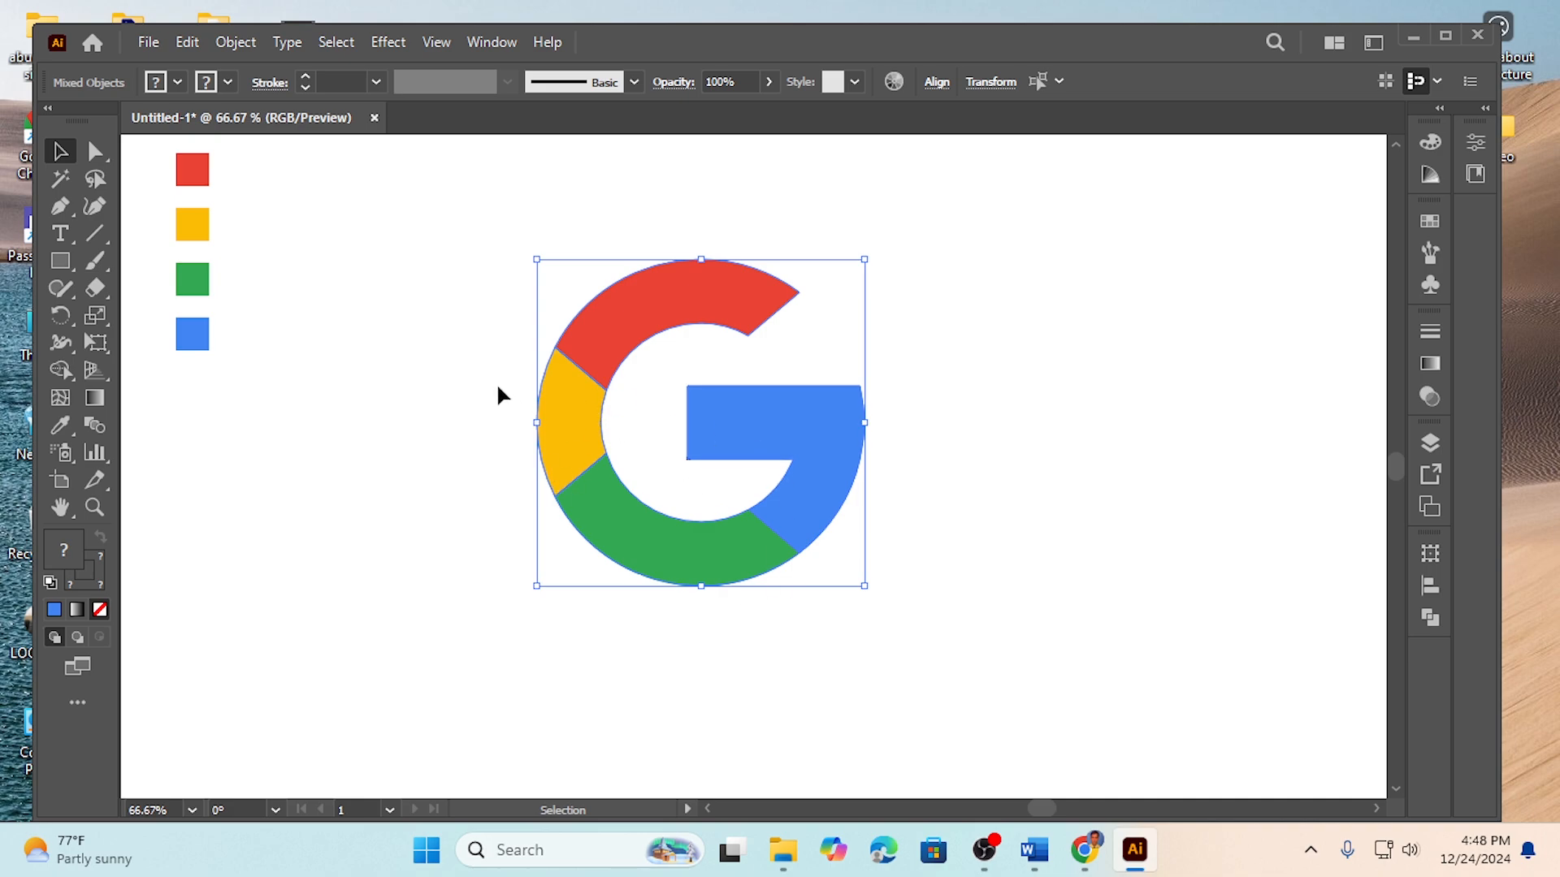
pyautogui.click(455, 382)
pyautogui.moveTo(480, 274); pyautogui.dragTo(1001, 672)
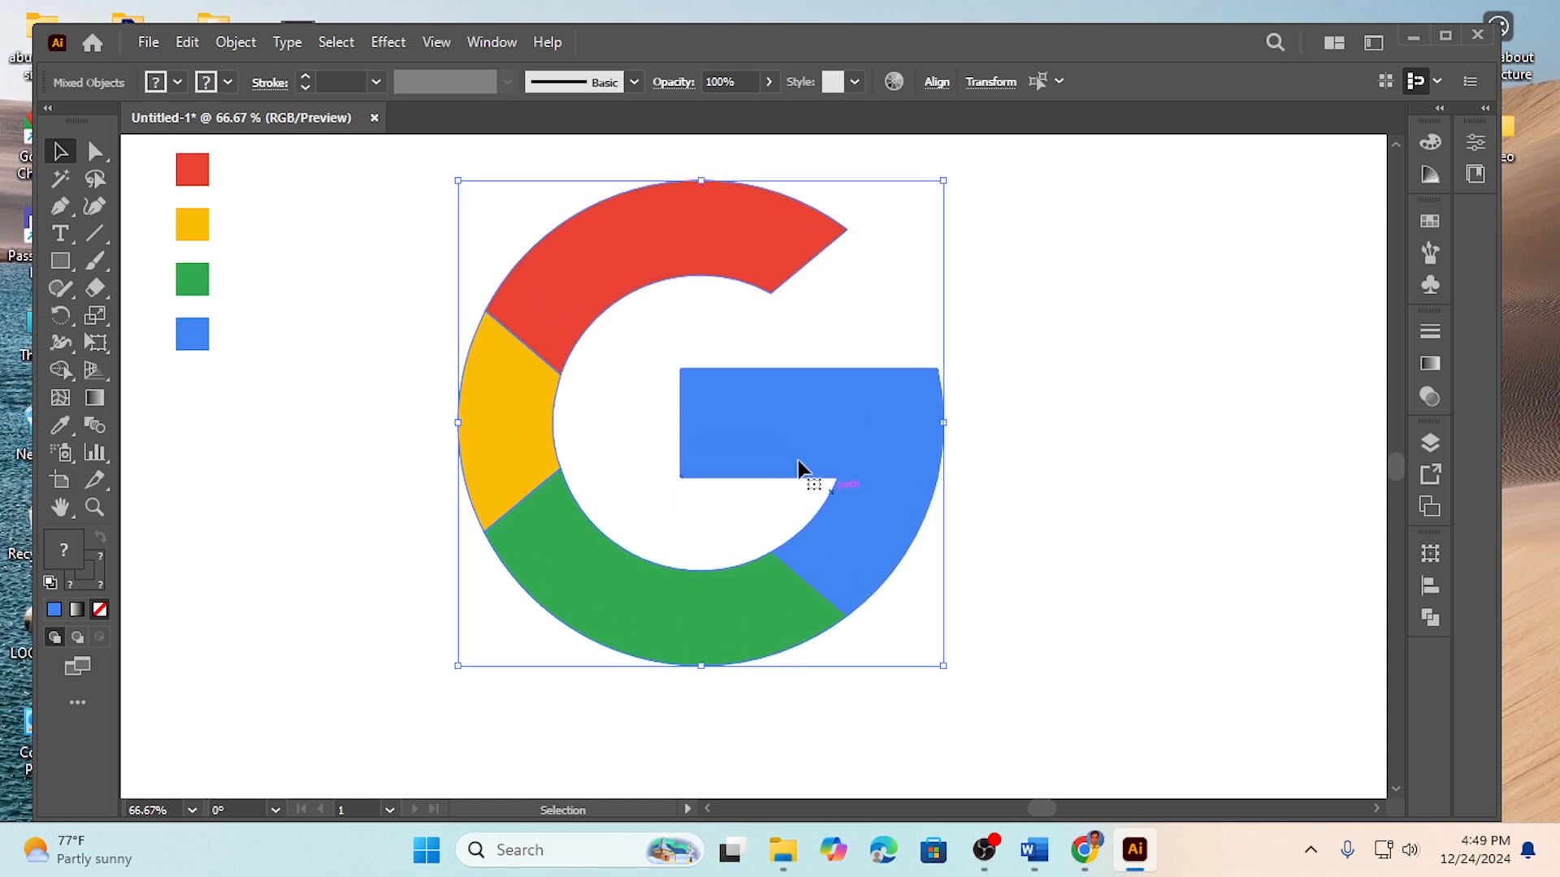
pyautogui.moveTo(741, 409); pyautogui.dragTo(840, 392)
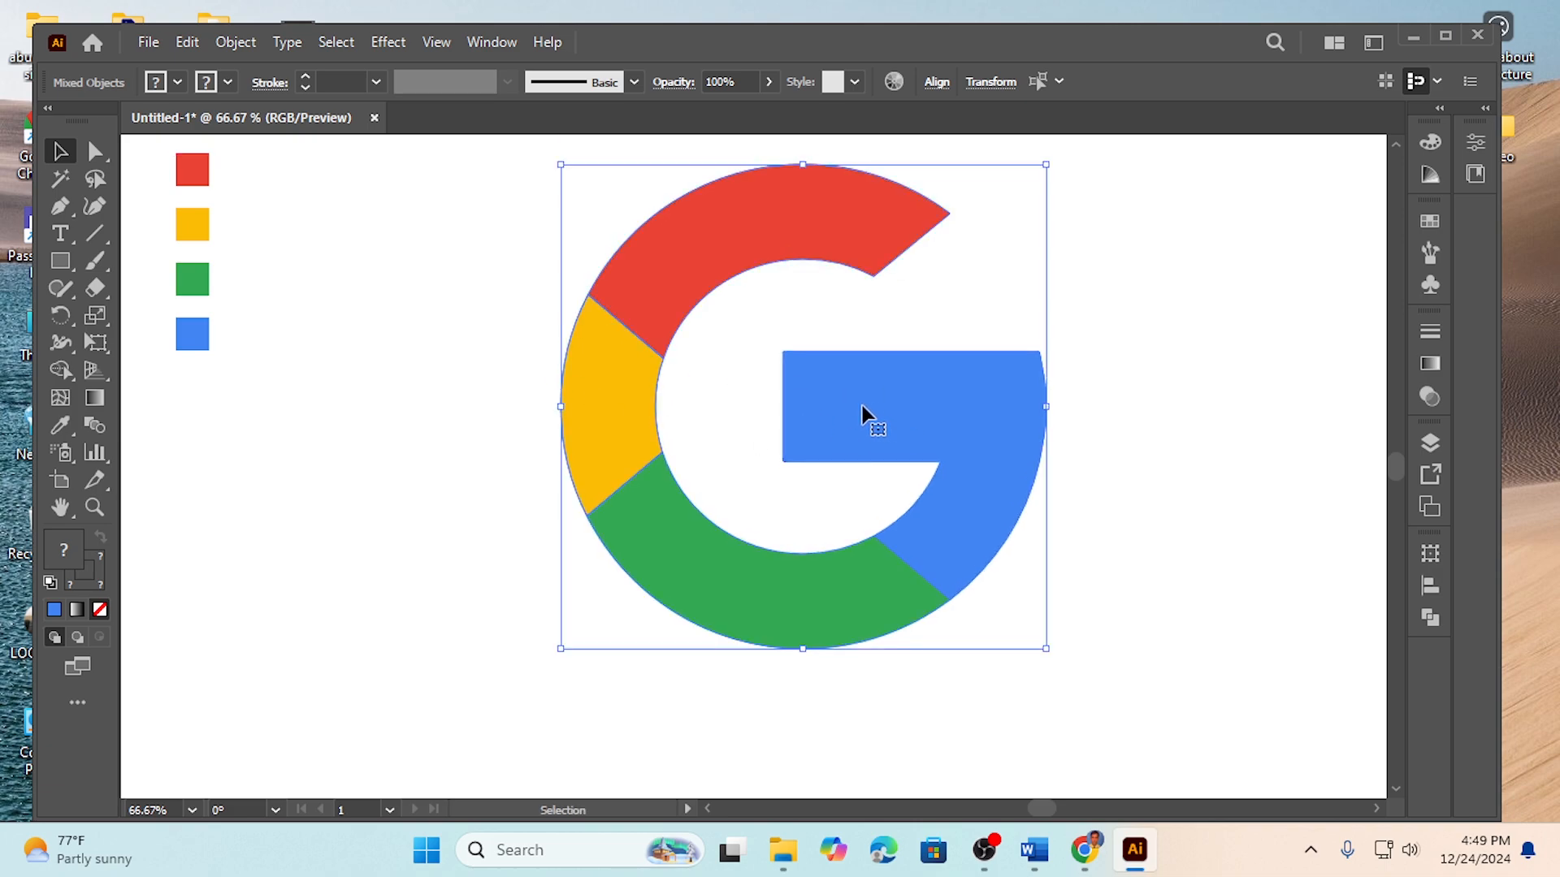
pyautogui.click(399, 420)
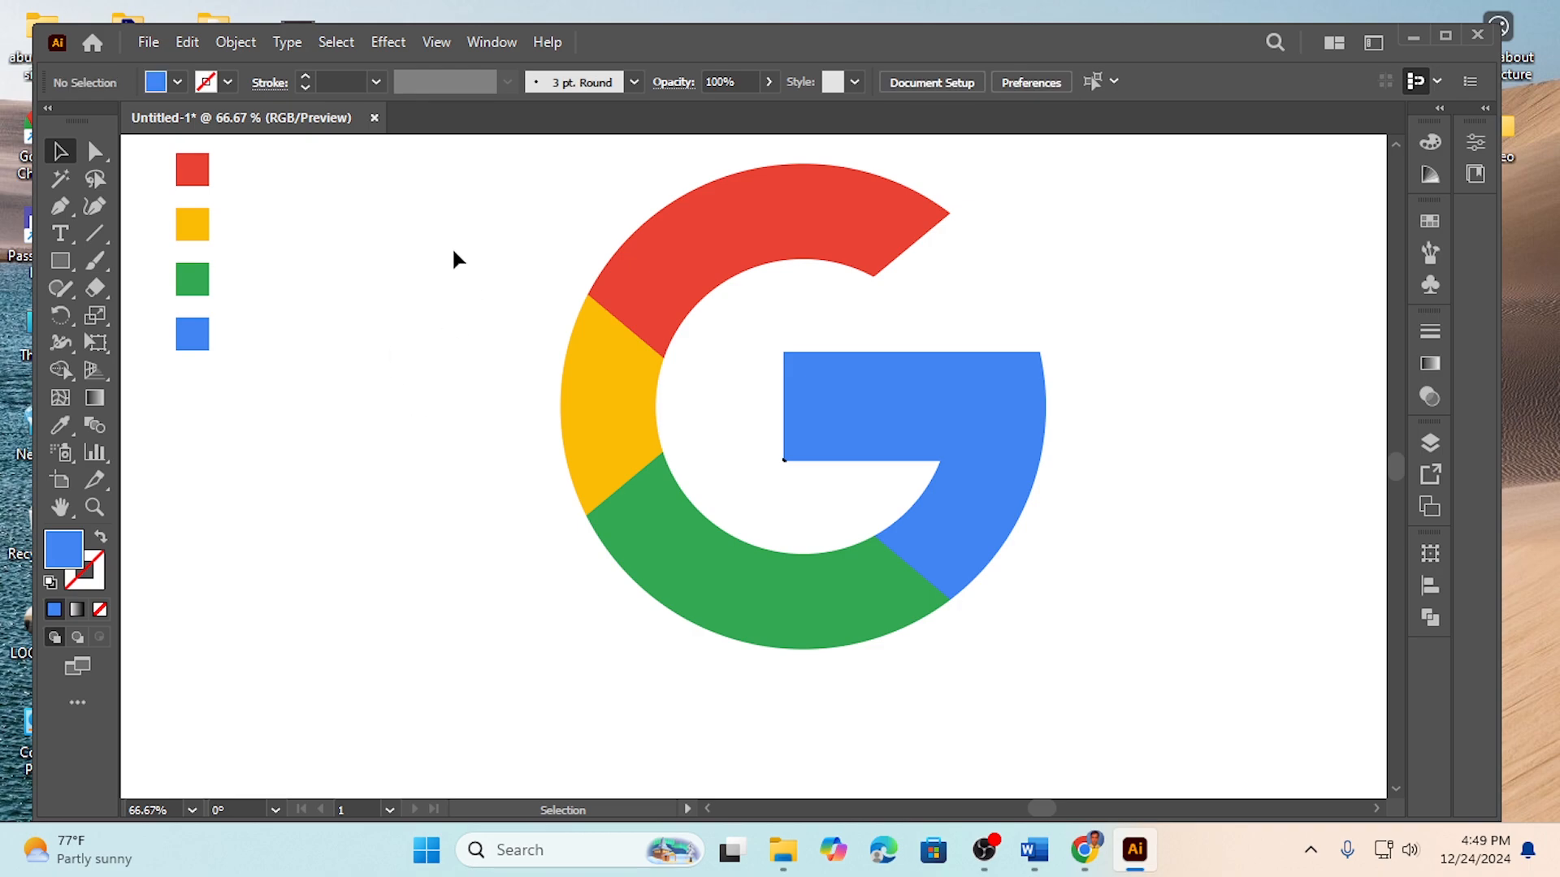
pyautogui.moveTo(453, 252); pyautogui.dragTo(1085, 546)
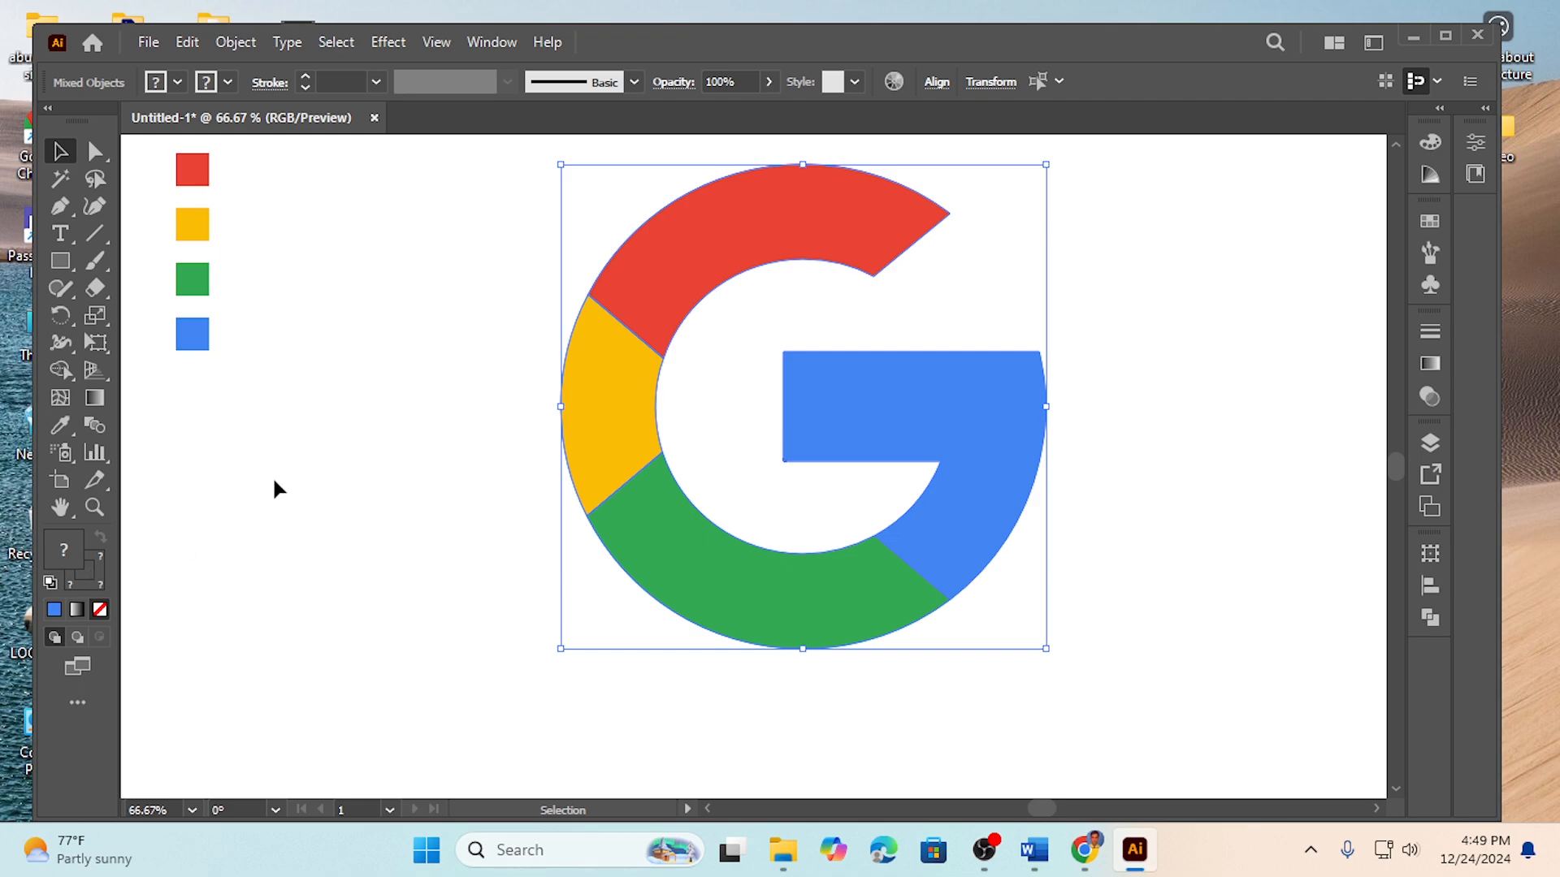
pyautogui.click(535, 396)
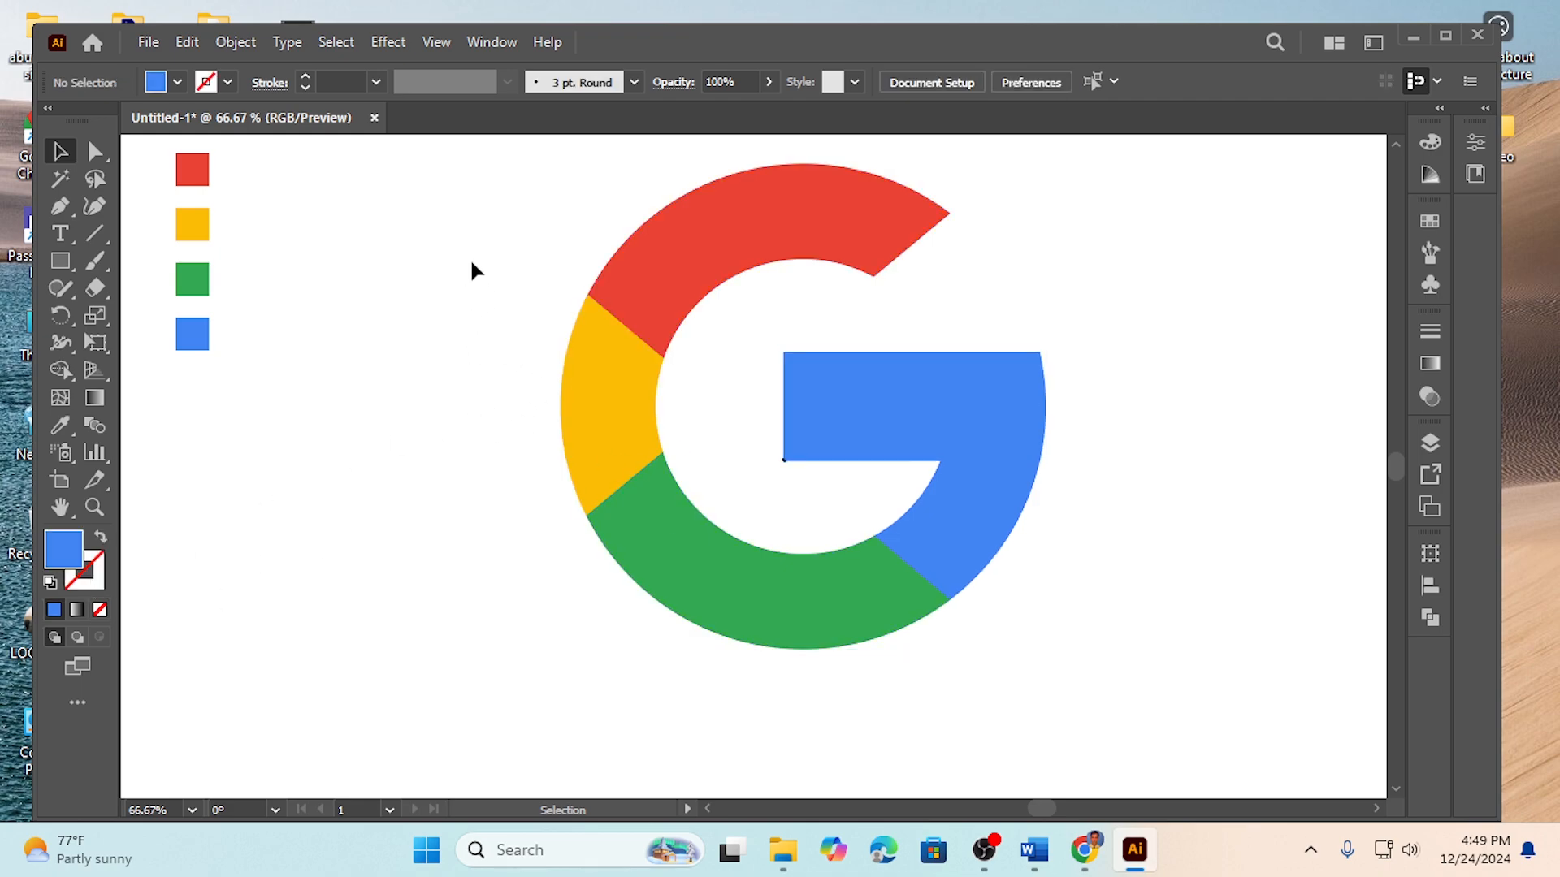
pyautogui.moveTo(463, 254); pyautogui.dragTo(905, 640)
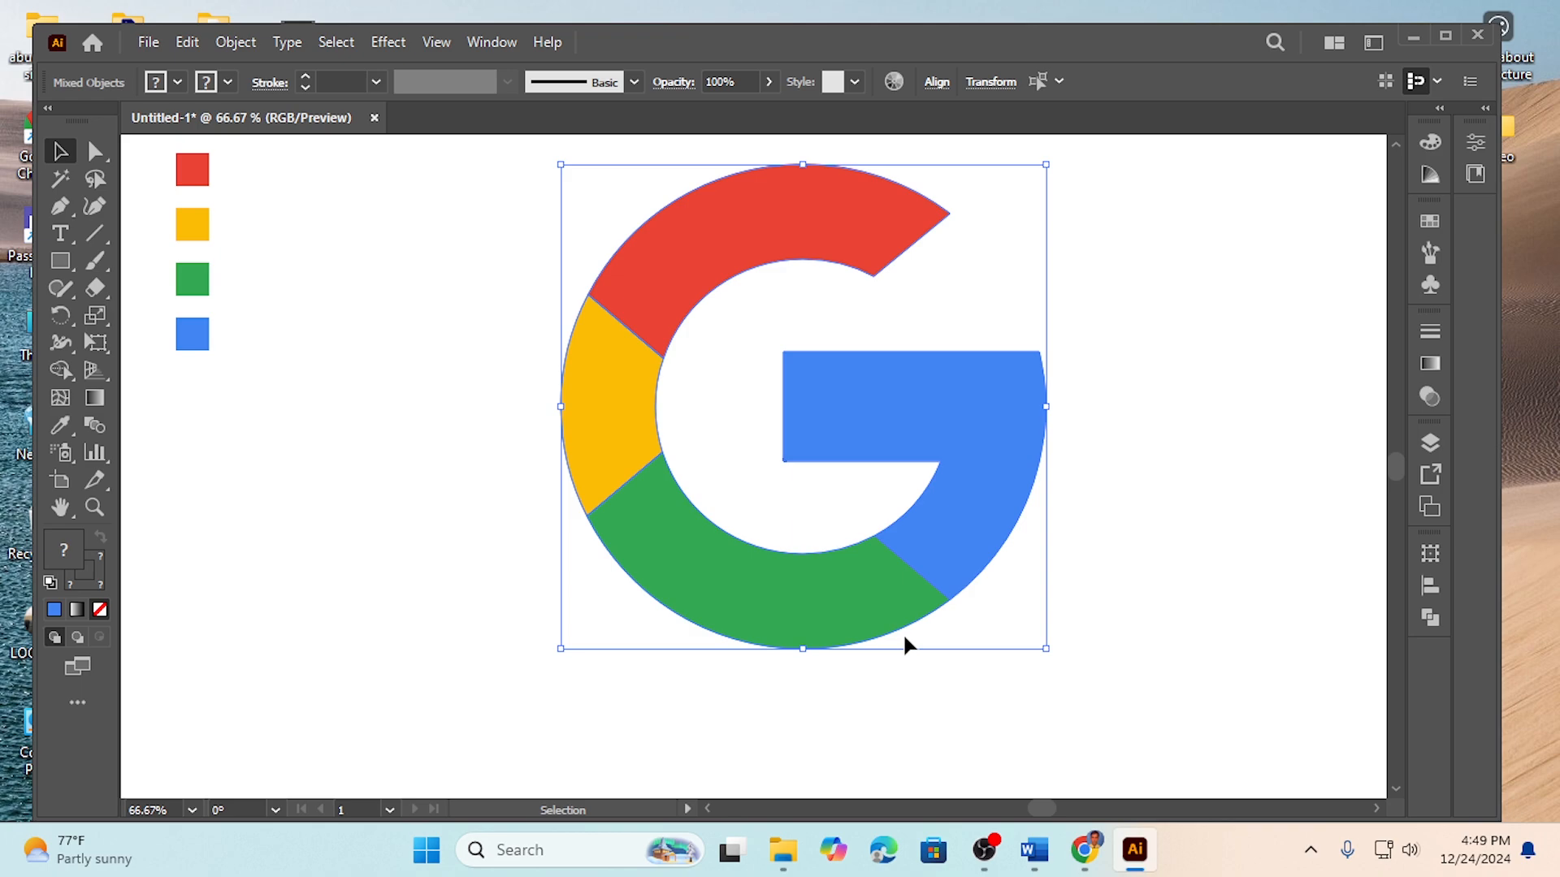
pyautogui.click(447, 417)
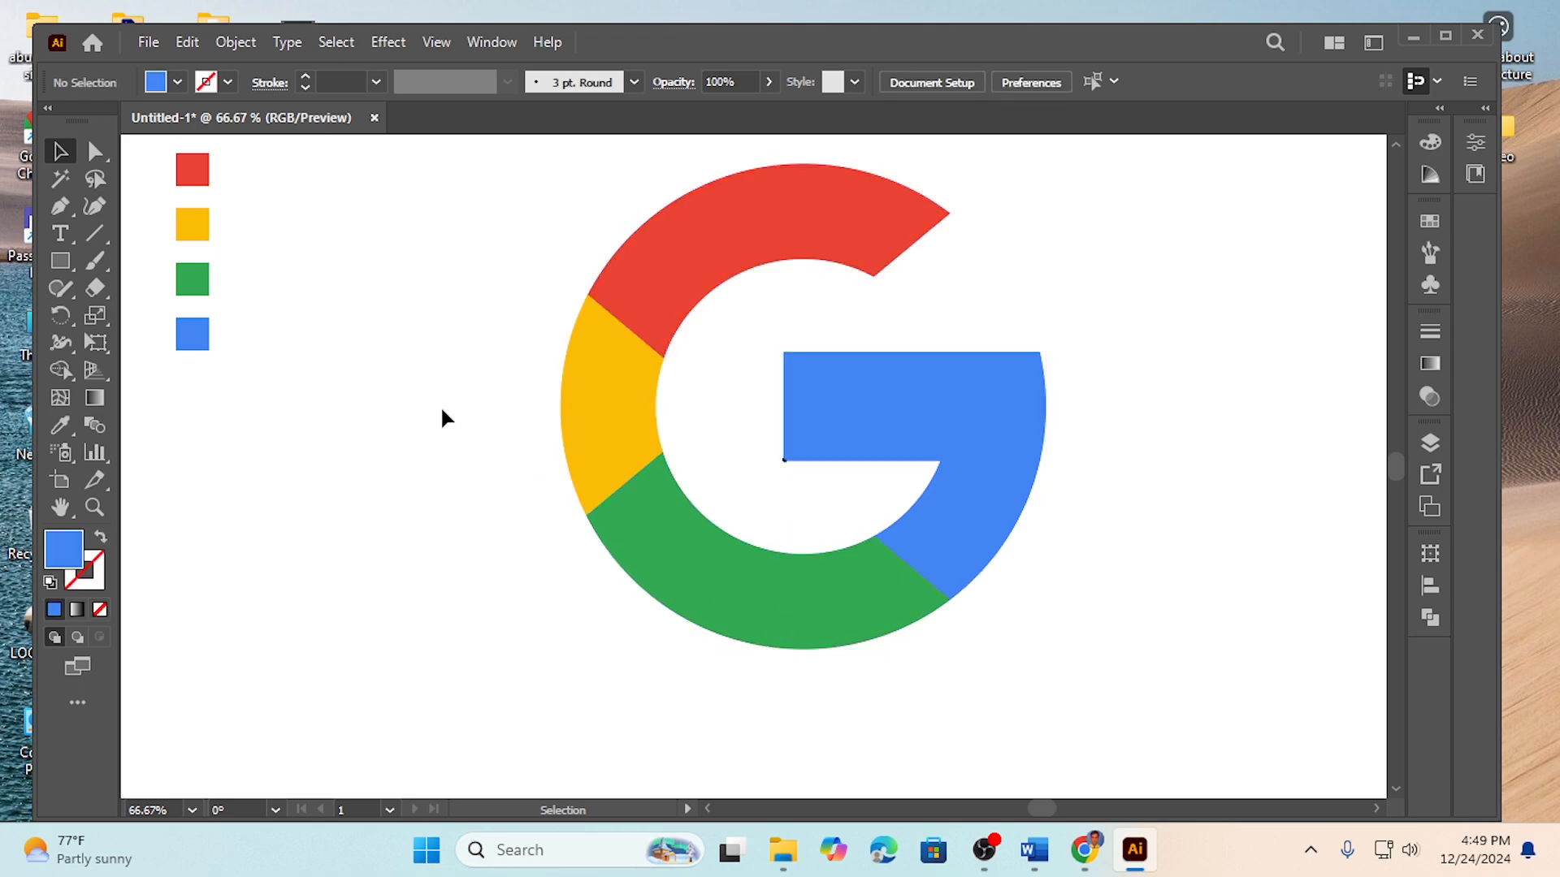
# Select all sections of the G logo and move them together slightly left and down on the canvas.
pyautogui.moveTo(679, 398); pyautogui.dragTo(967, 620)
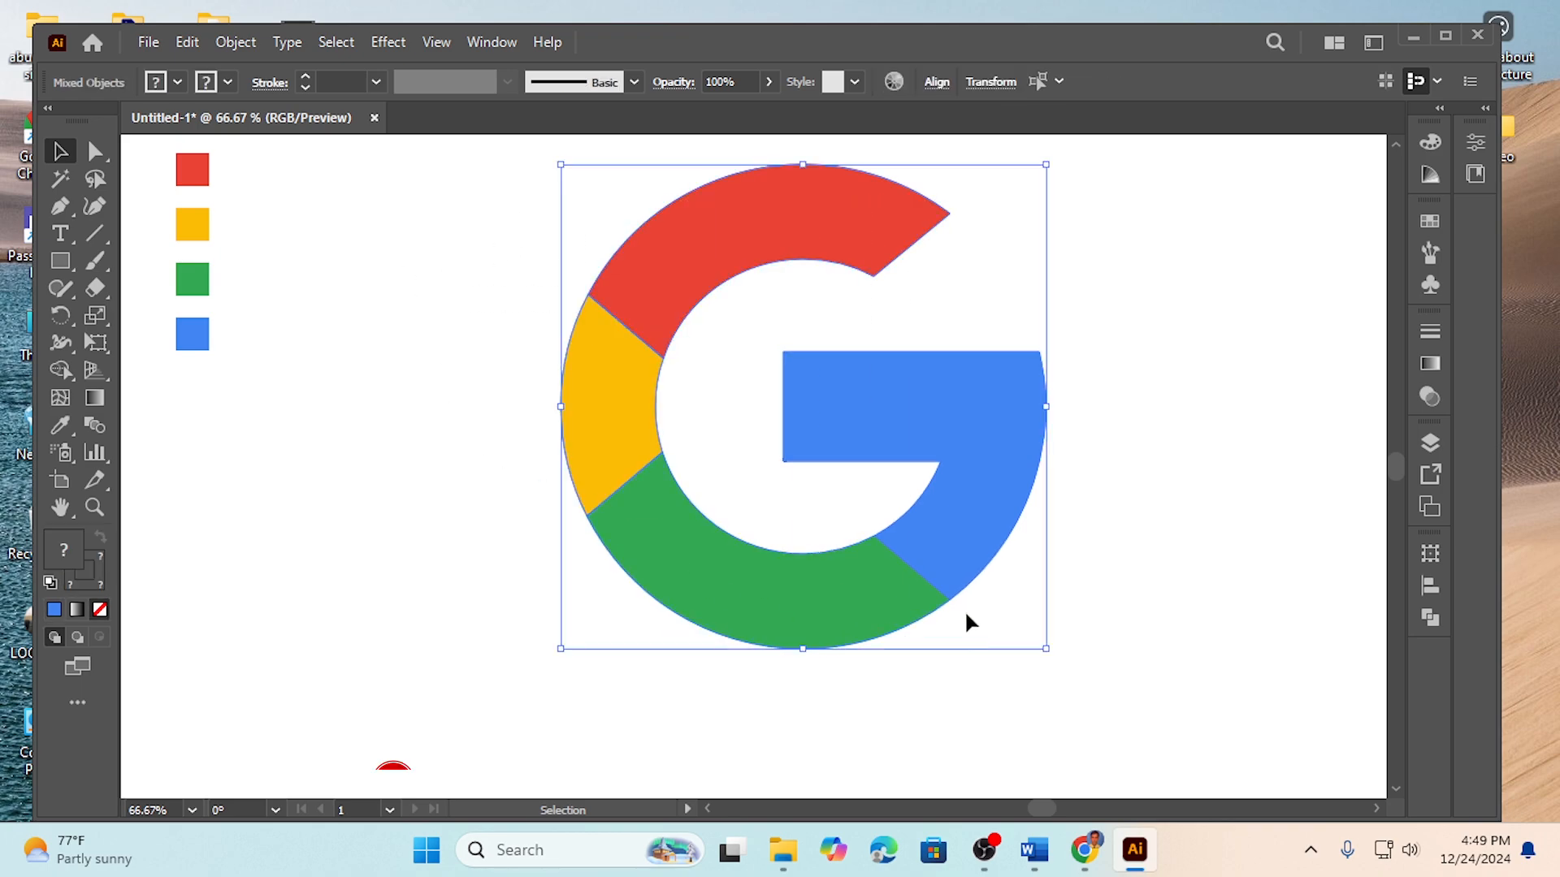
pyautogui.moveTo(811, 420); pyautogui.dragTo(752, 439)
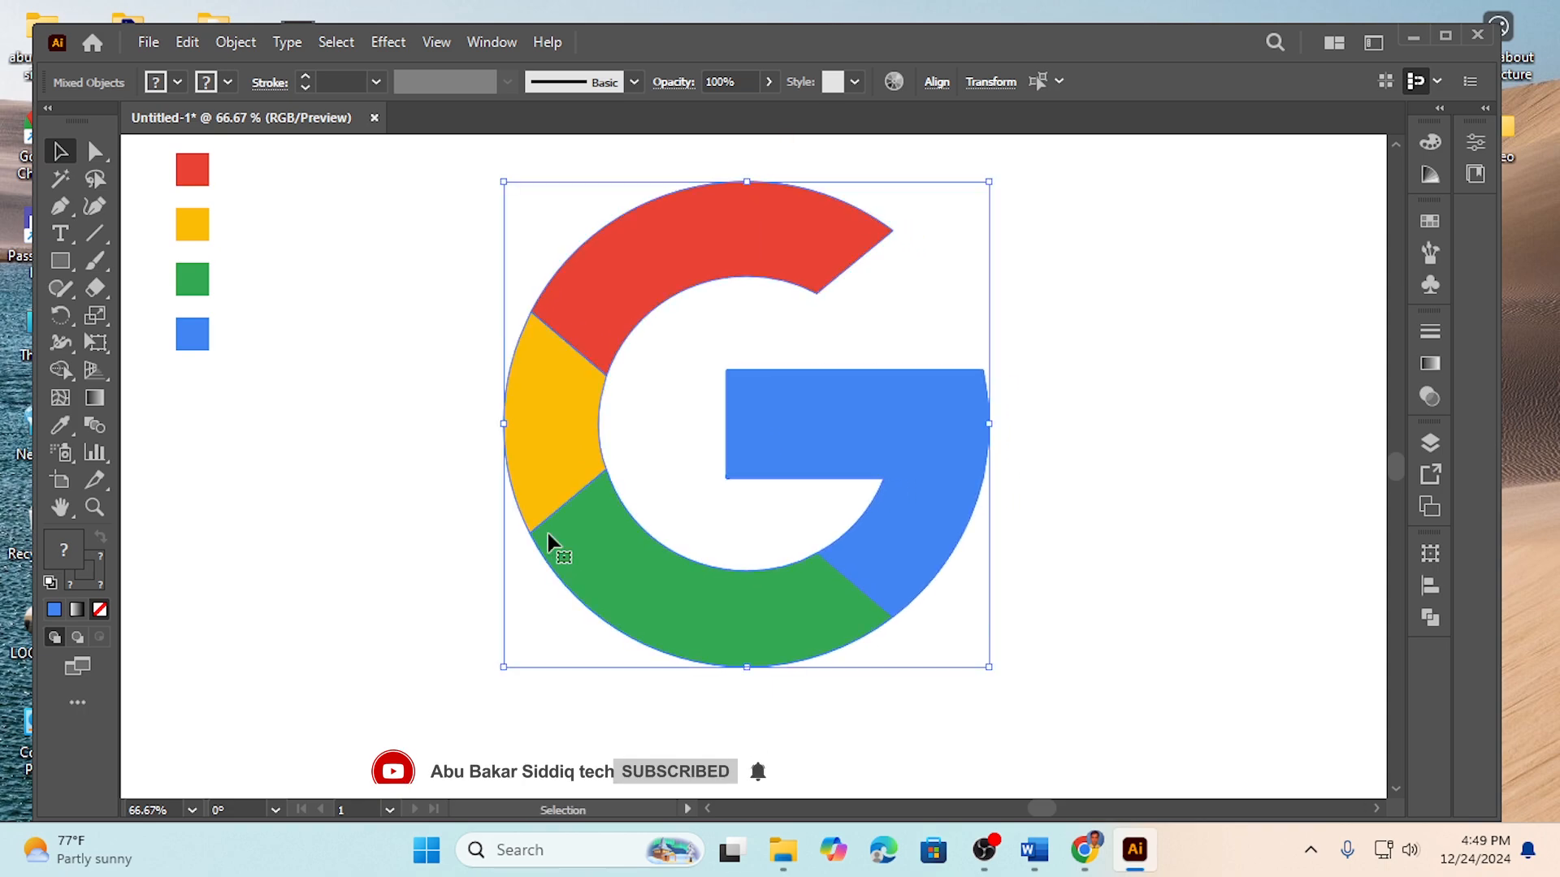